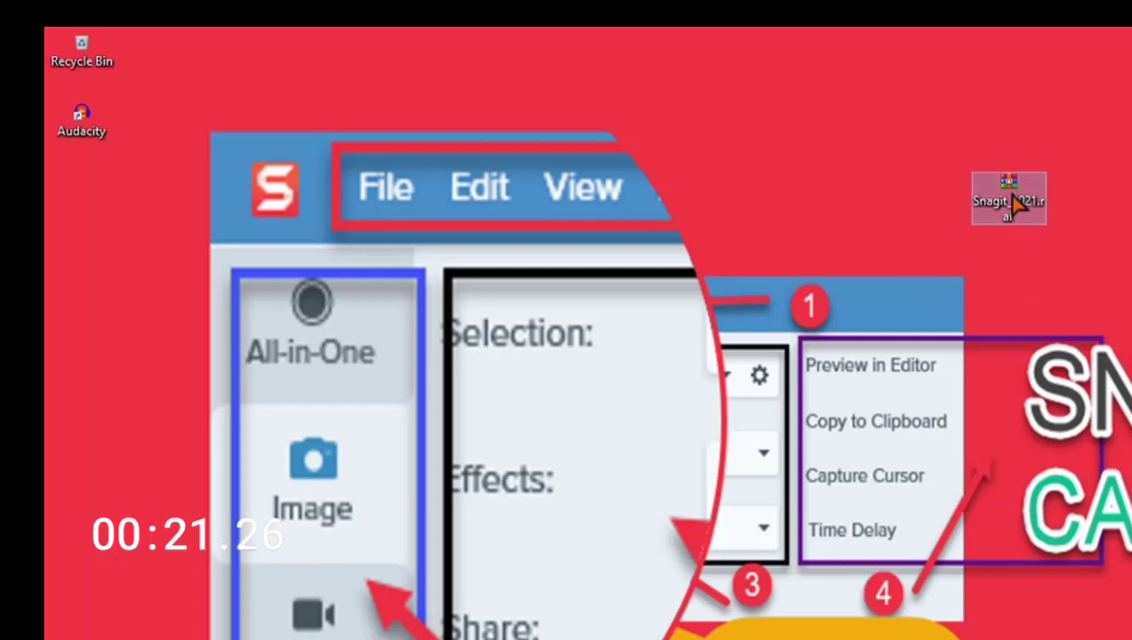
# Step: Extract Snagit_2021.rar into its own Snagit_2021 folder on the desktop and move the archive and folder to separate spots
pyautogui.rightClick(1013, 203)
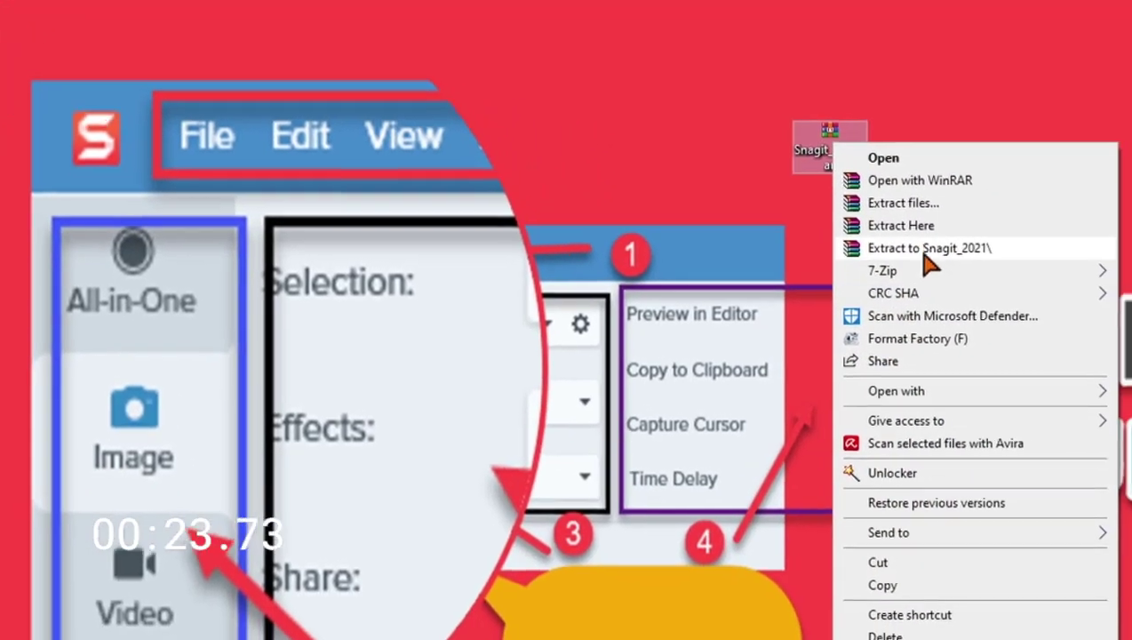
pyautogui.click(927, 253)
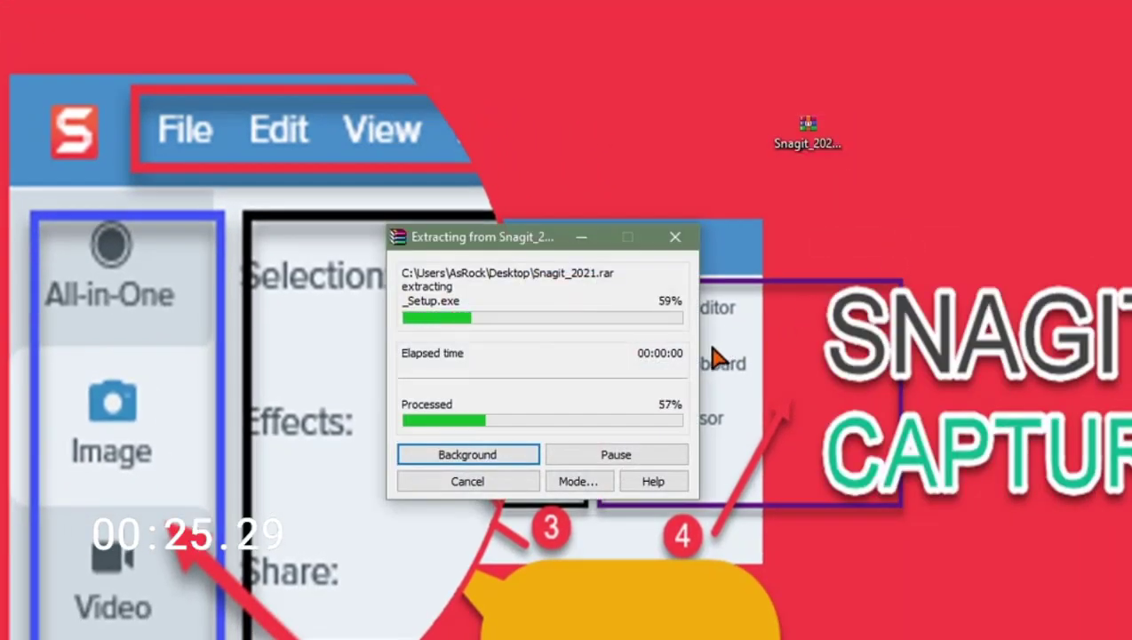
pyautogui.moveTo(804, 135); pyautogui.dragTo(1, 274)
pyautogui.moveTo(1, 138); pyautogui.dragTo(720, 150)
# Step: Open the extracted Snagit_2021 folder and its nested subfolder, and launch _Setup.exe
pyautogui.doubleClick(720, 147)
pyautogui.doubleClick(222, 202)
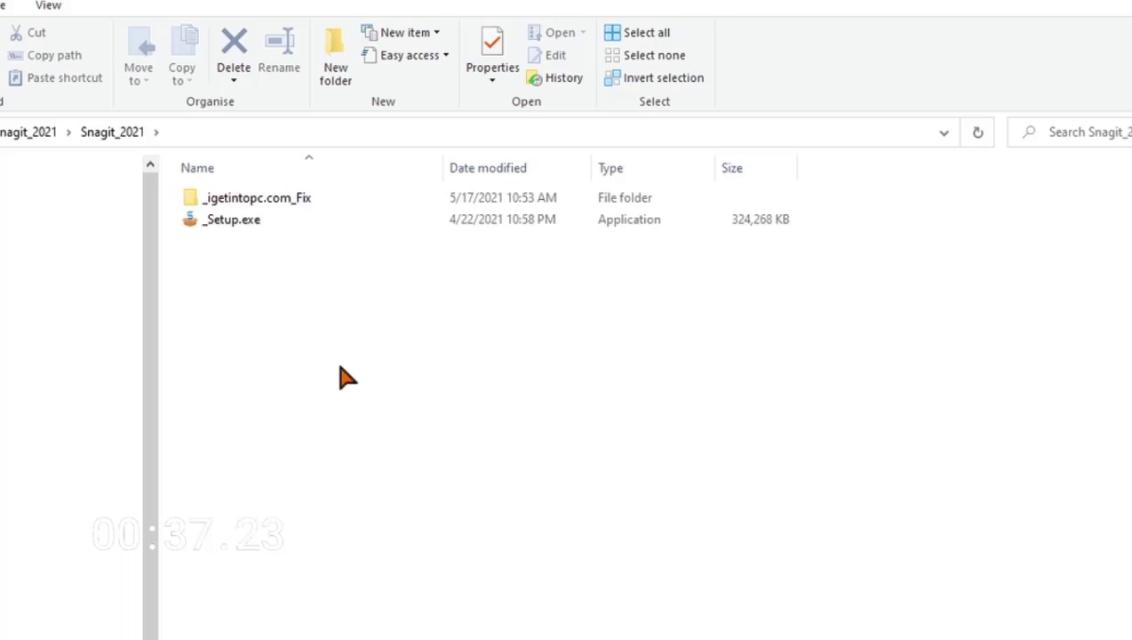
pyautogui.doubleClick(250, 222)
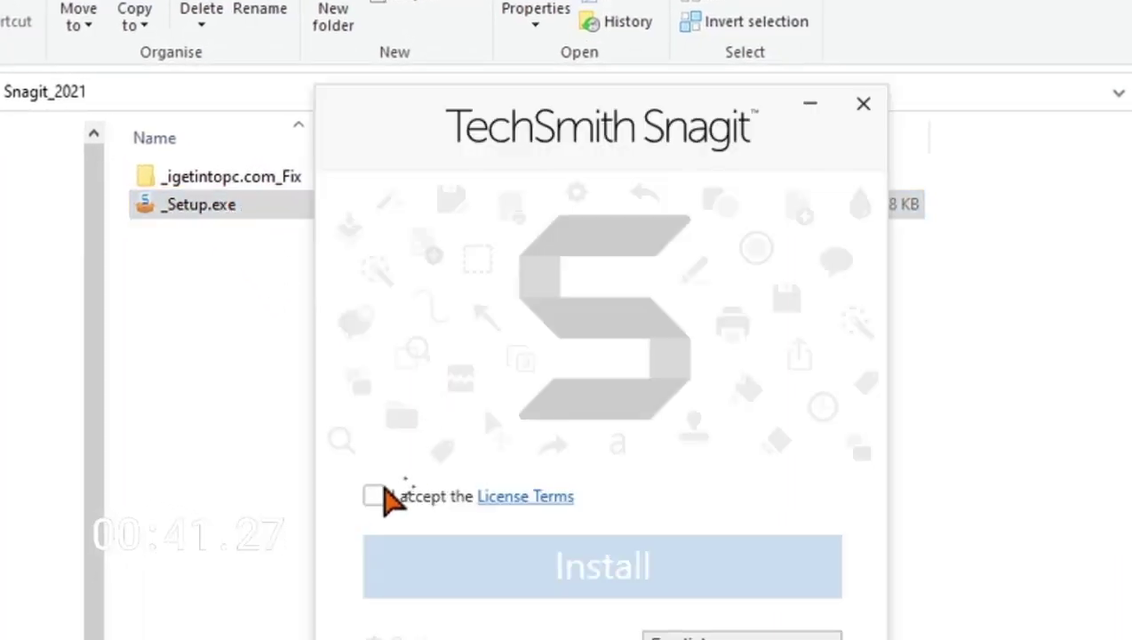
# Step: Accept the license terms, choose English as the language and start the Snagit installation
pyautogui.click(374, 496)
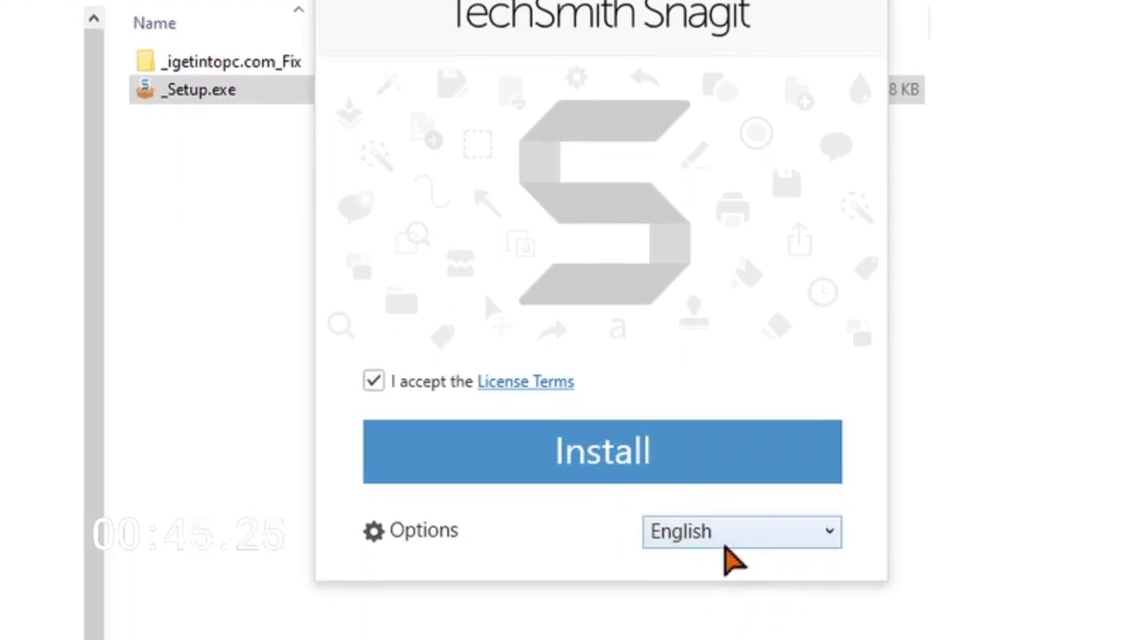
pyautogui.click(718, 546)
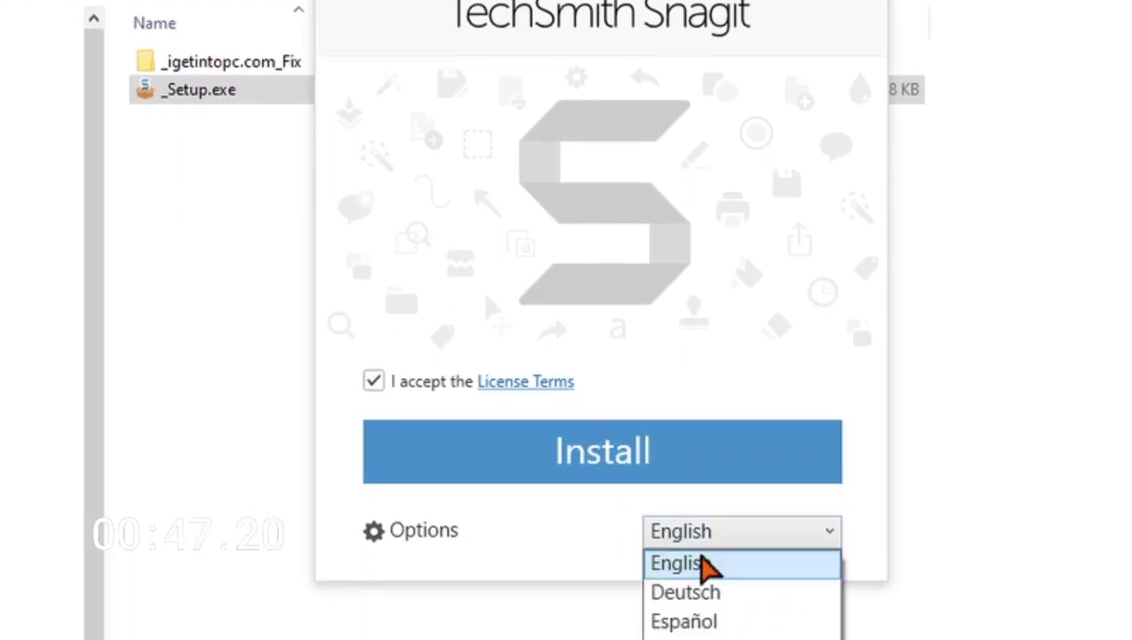
pyautogui.click(707, 562)
pyautogui.click(600, 468)
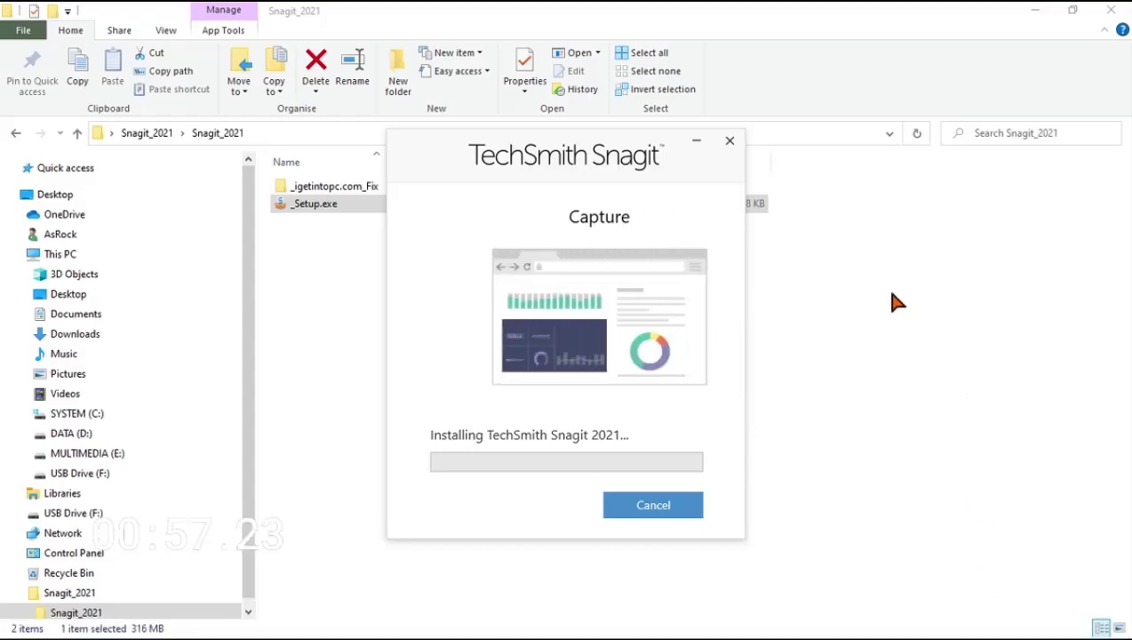
# Step: Minimise the file window, complete the Snagit installer and dismiss the free trial prompt
pyautogui.click(1036, 12)
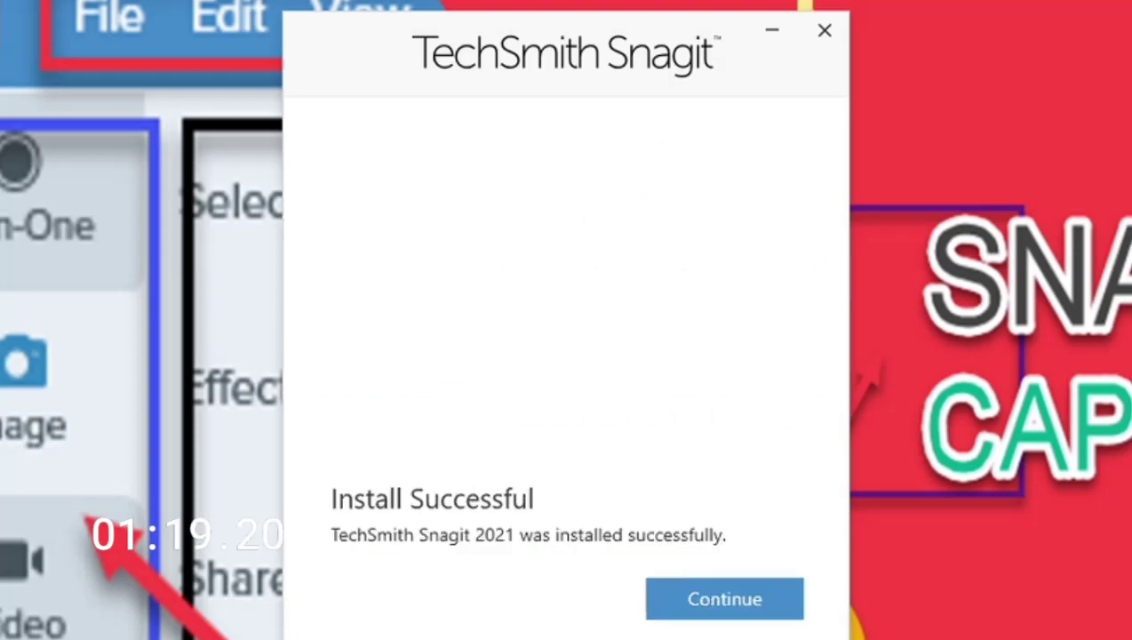
pyautogui.click(731, 599)
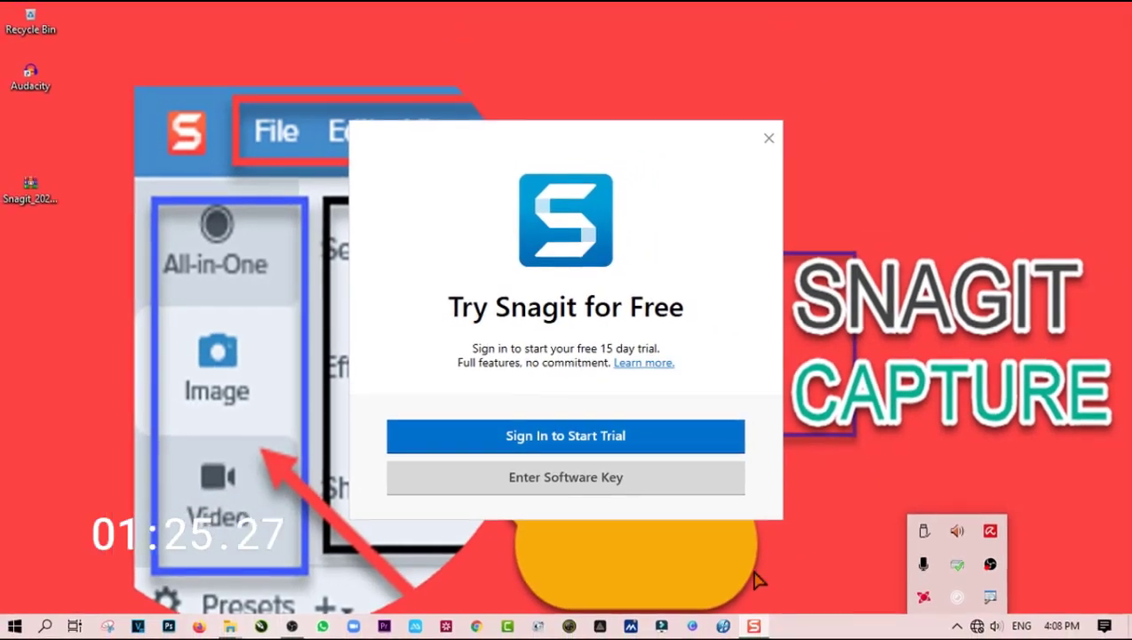
pyautogui.click(768, 139)
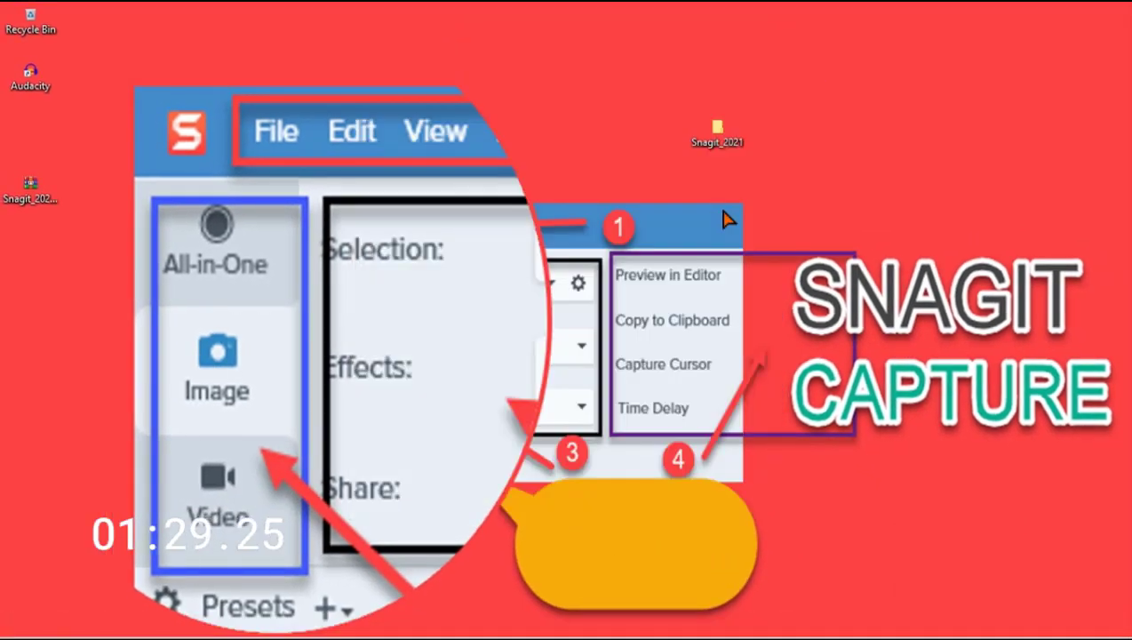
# Step: Copy all five files from the _igetintopc.com_Fix folder inside the extracted Snagit_2021 folder
pyautogui.doubleClick(721, 140)
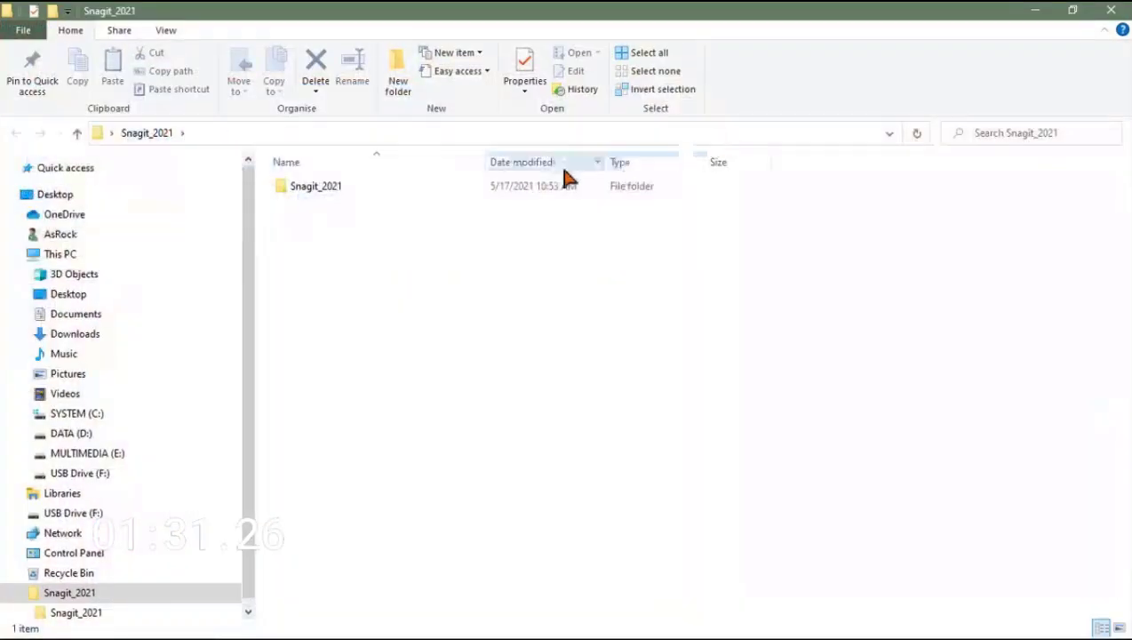
pyautogui.doubleClick(388, 183)
pyautogui.doubleClick(318, 188)
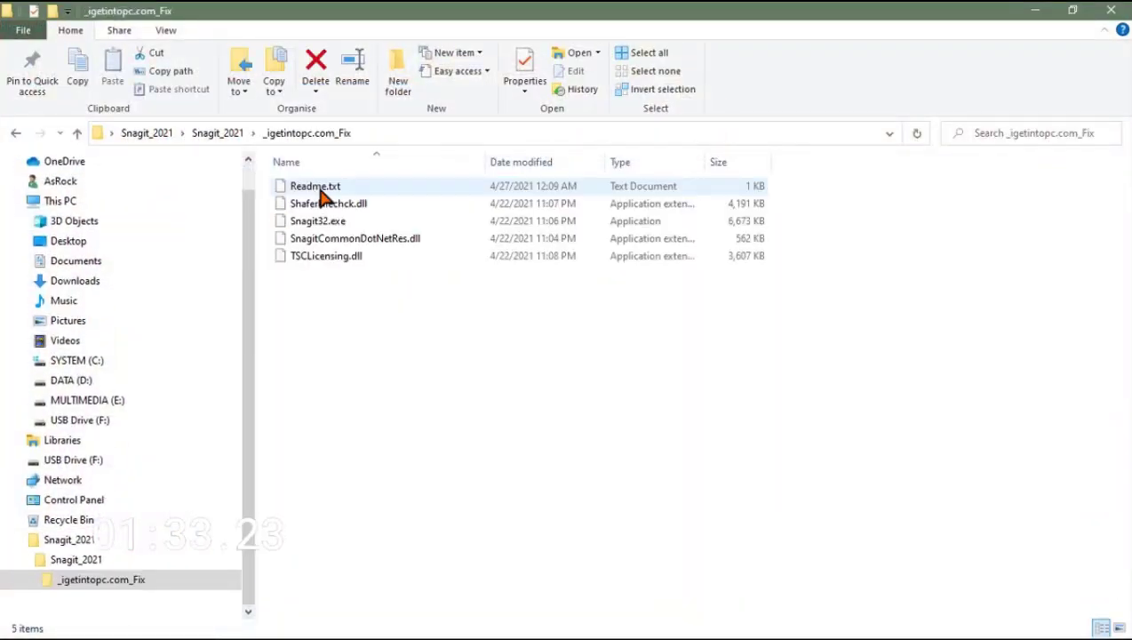
pyautogui.moveTo(458, 367); pyautogui.dragTo(327, 190)
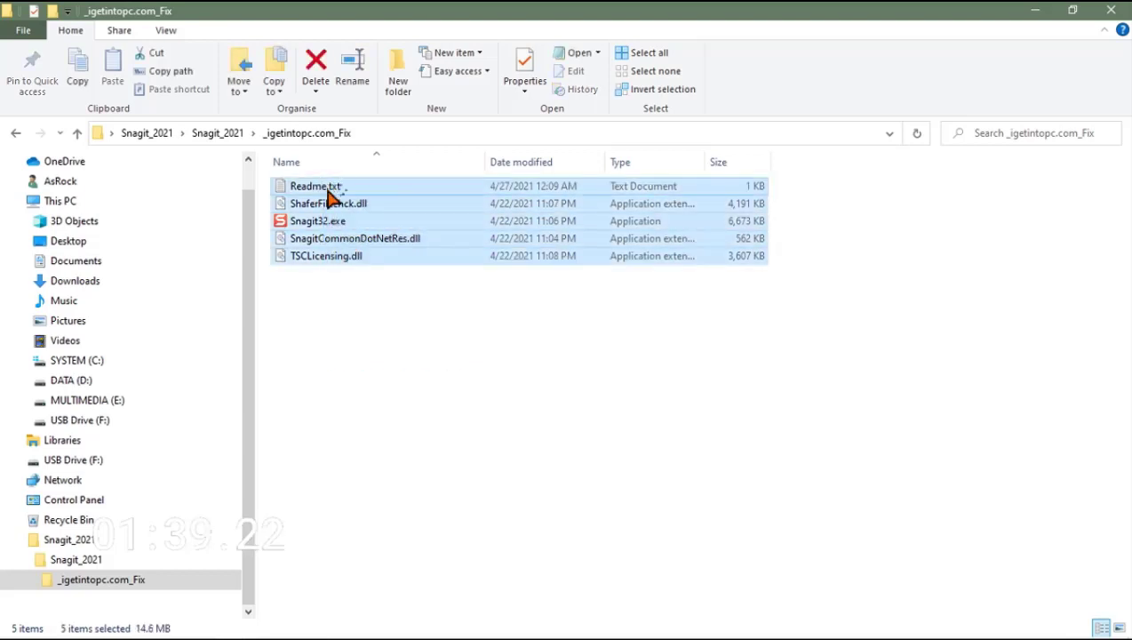
pyautogui.rightClick(332, 213)
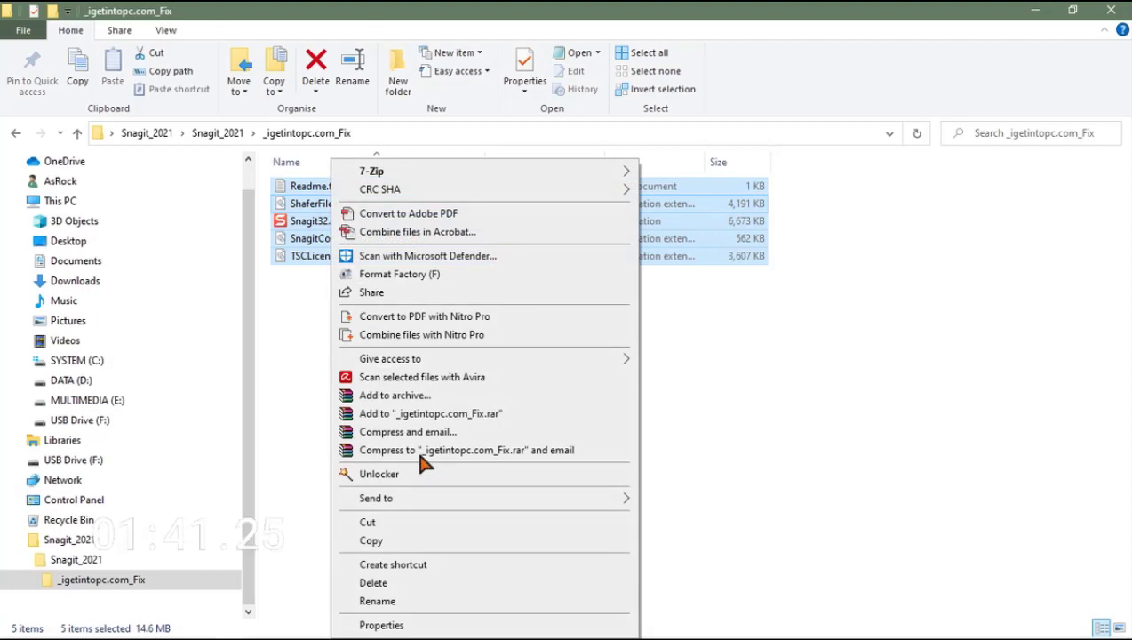
pyautogui.click(382, 539)
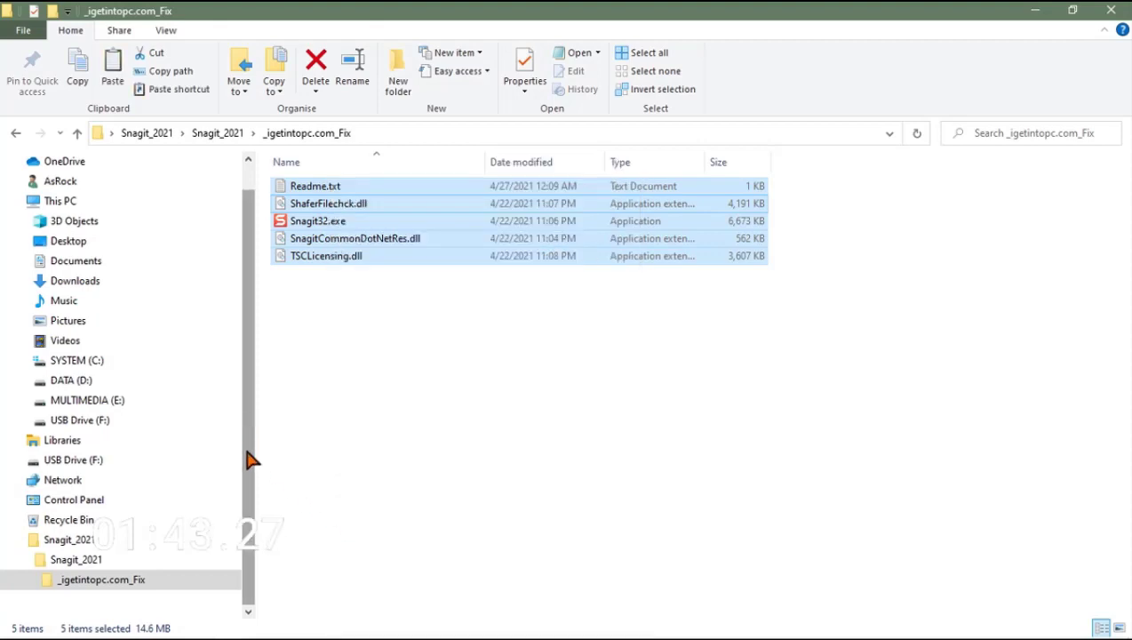
# Step: Paste the copied files into C:\Program Files\TechSmith\Snagit 2021, replacing the files with the same names
pyautogui.click(105, 366)
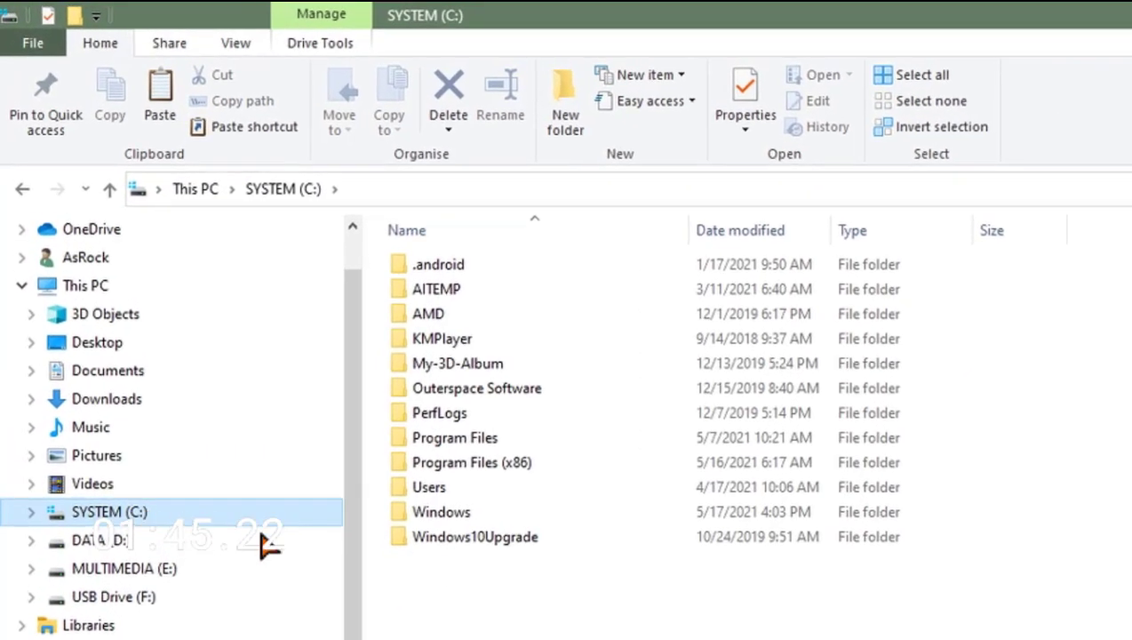
pyautogui.doubleClick(487, 440)
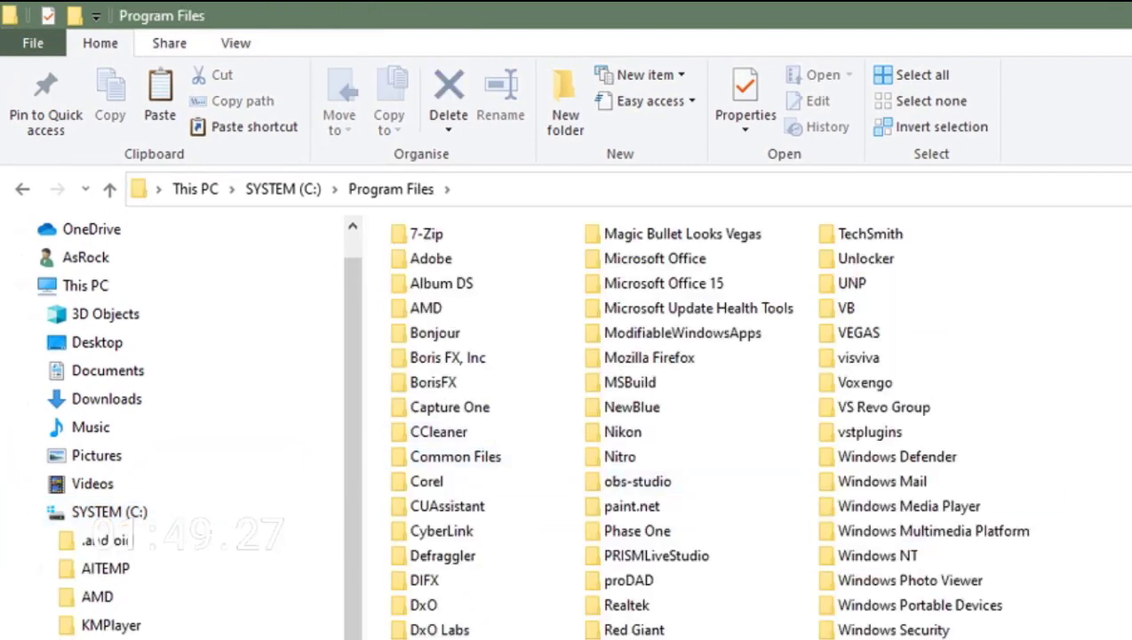
pyautogui.doubleClick(868, 233)
pyautogui.doubleClick(641, 294)
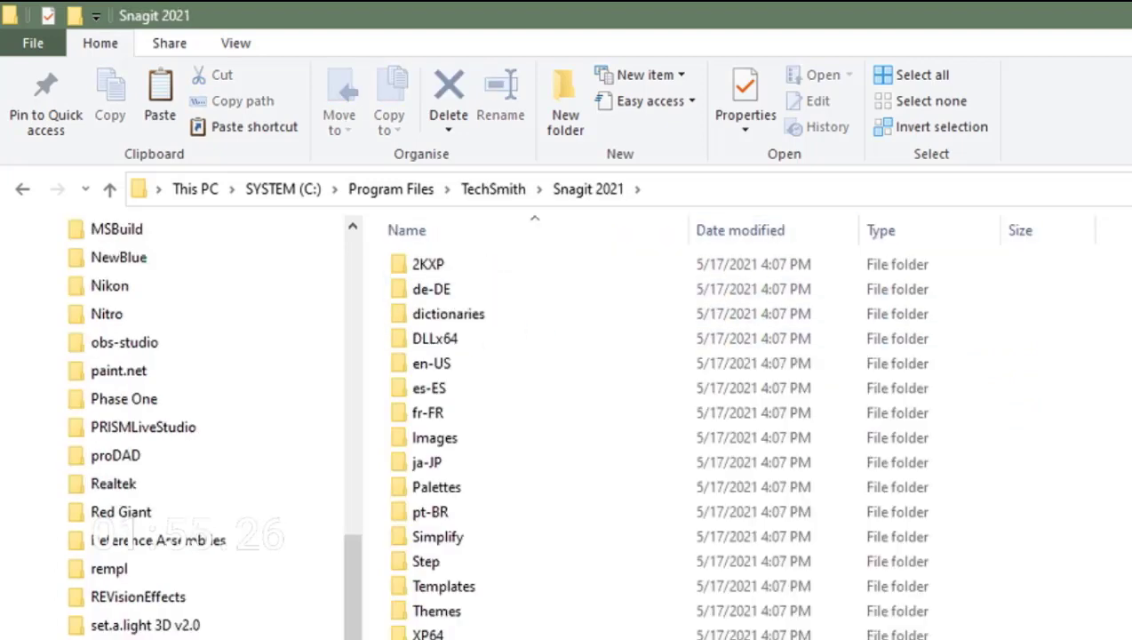
pyautogui.hotkey('ctrl', 'v')
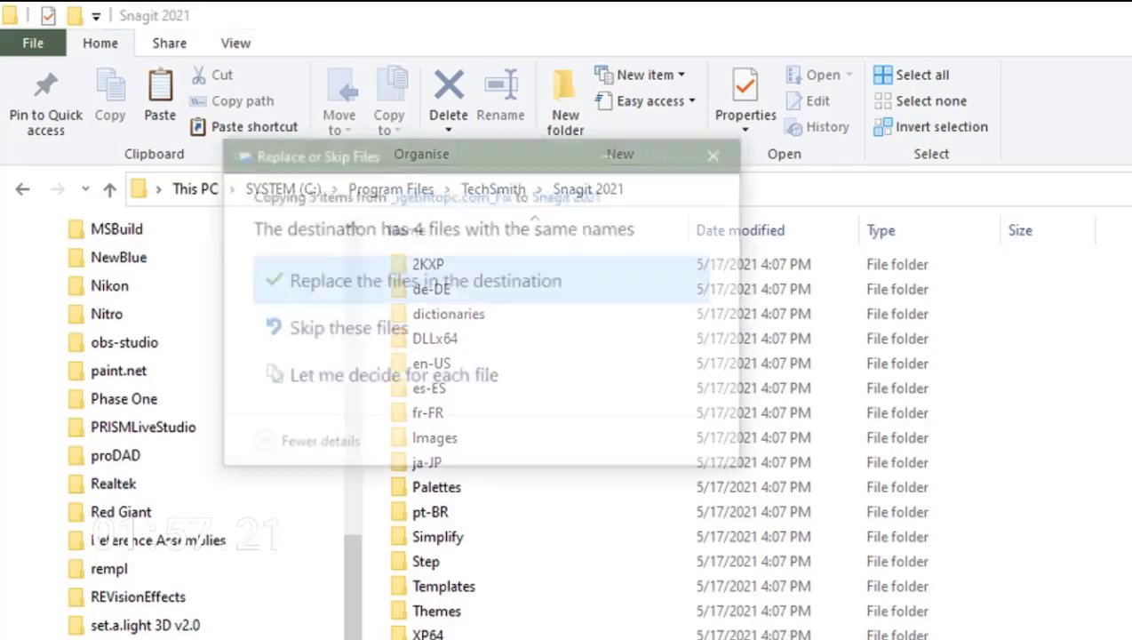
pyautogui.click(399, 294)
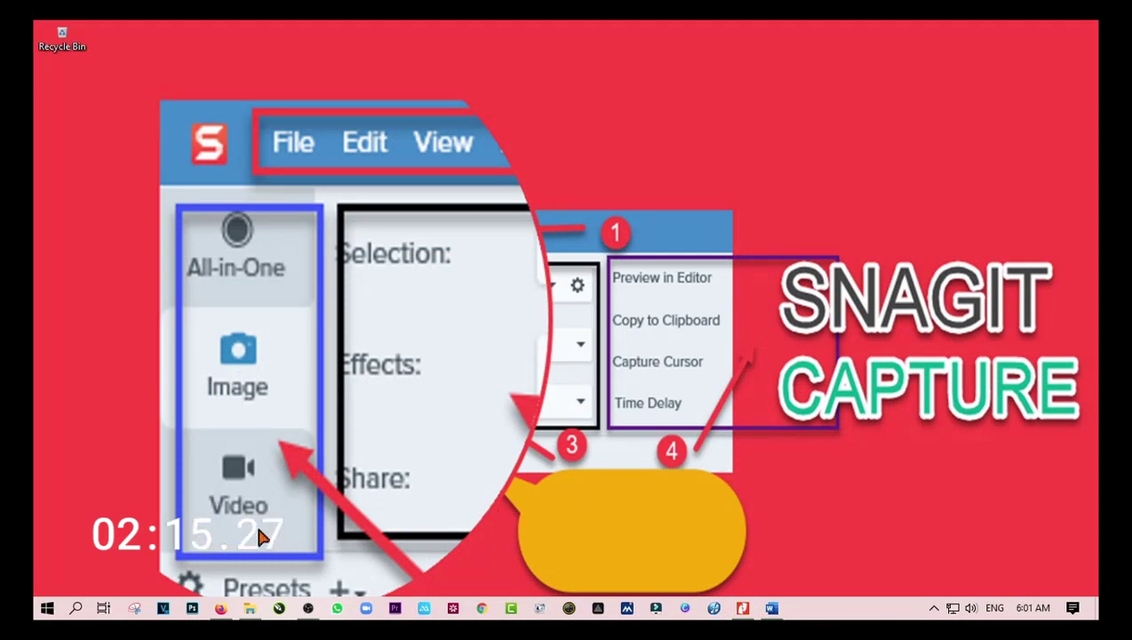
# Step: Launch Snagit 2021 and move its capture window higher on the desktop
pyautogui.click(47, 608)
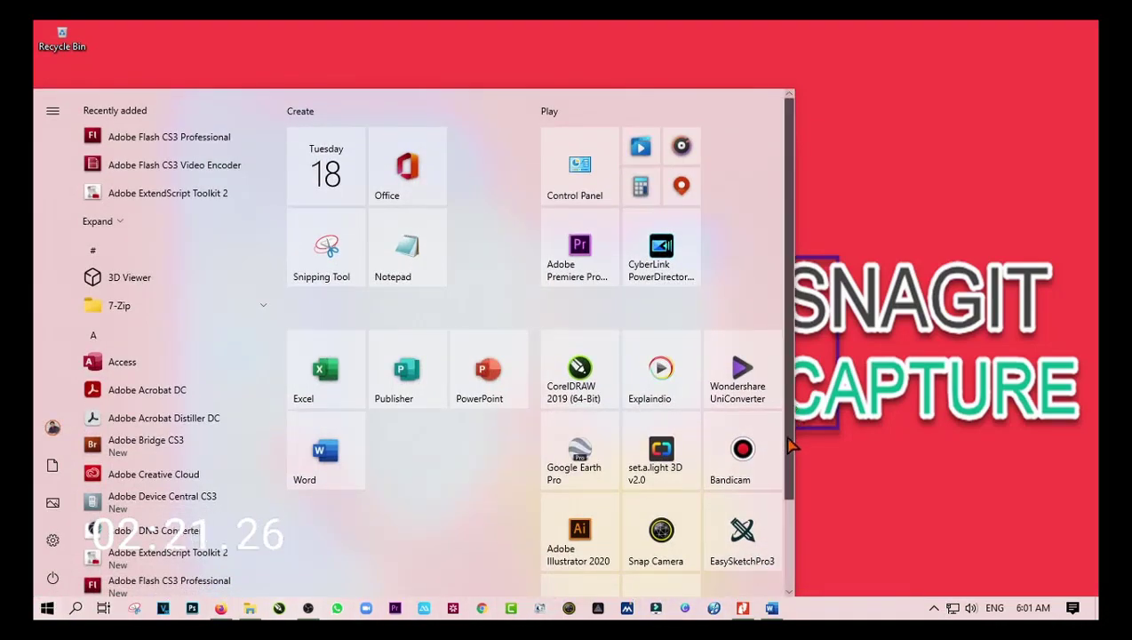
pyautogui.moveTo(788, 437); pyautogui.dragTo(782, 540)
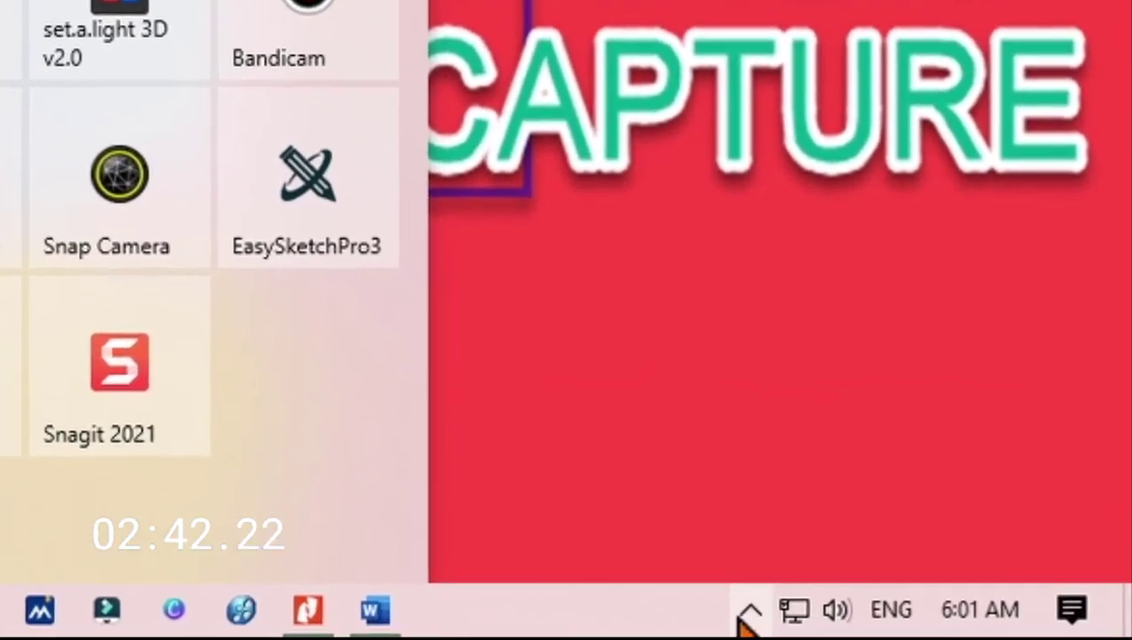
pyautogui.click(839, 616)
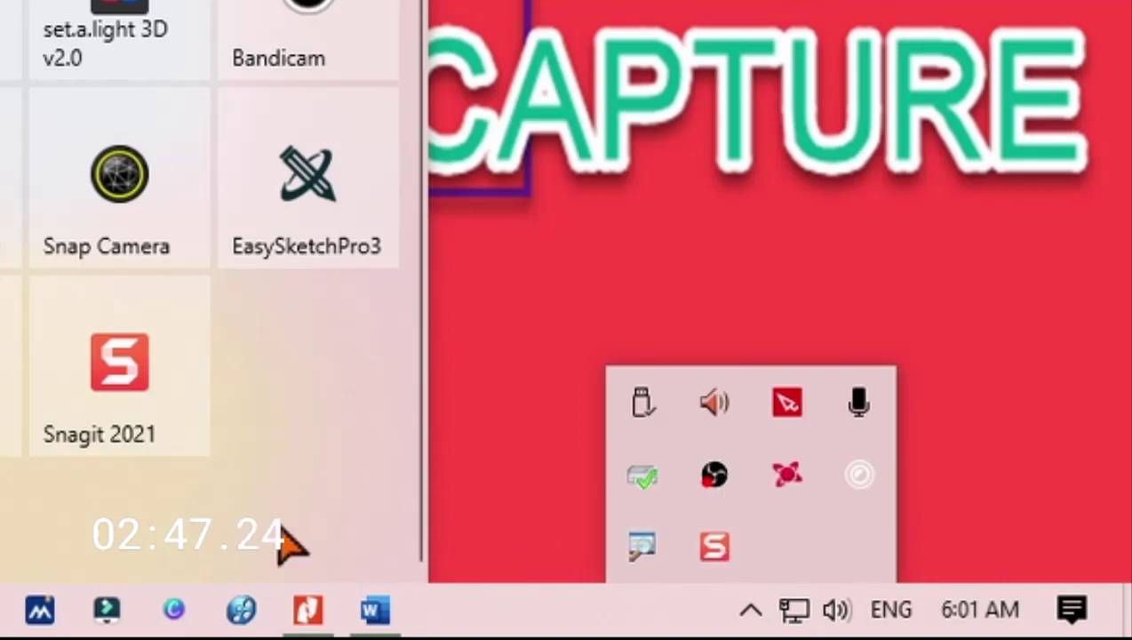
pyautogui.click(144, 387)
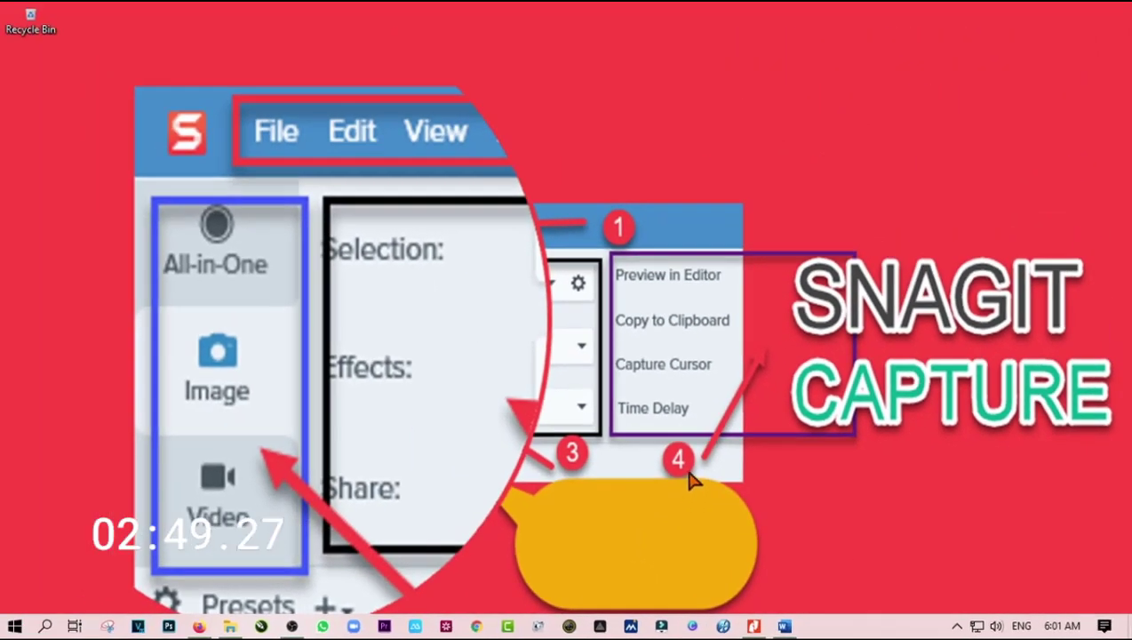
pyautogui.moveTo(657, 347); pyautogui.dragTo(622, 197)
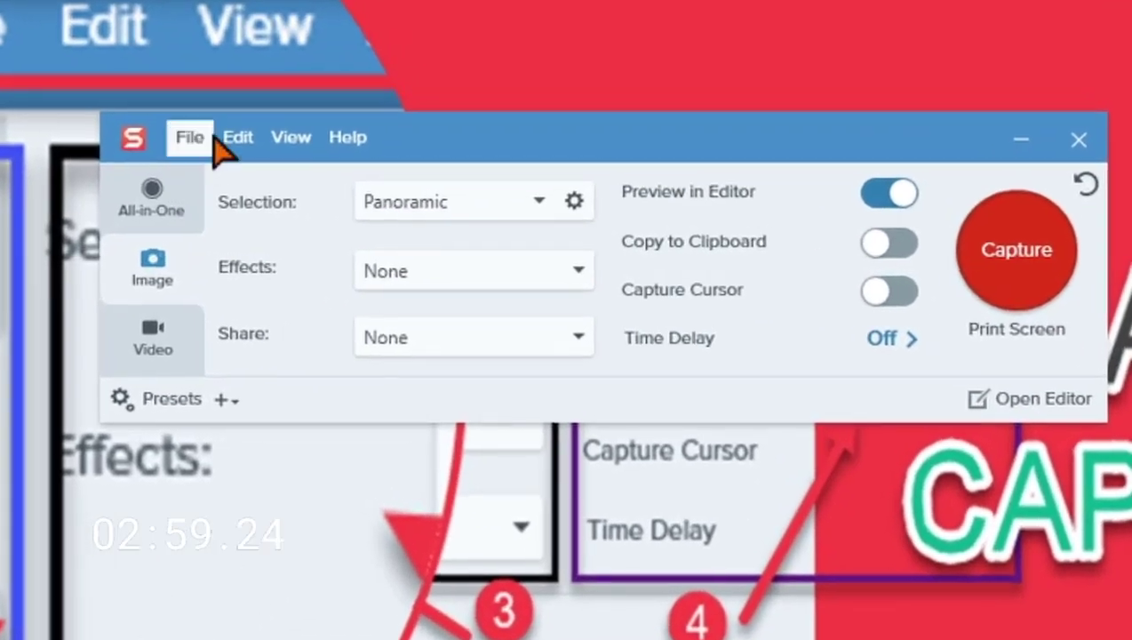
# Step: Examine the File, Edit, View and Help commands of the Snagit capture window
pyautogui.click(190, 141)
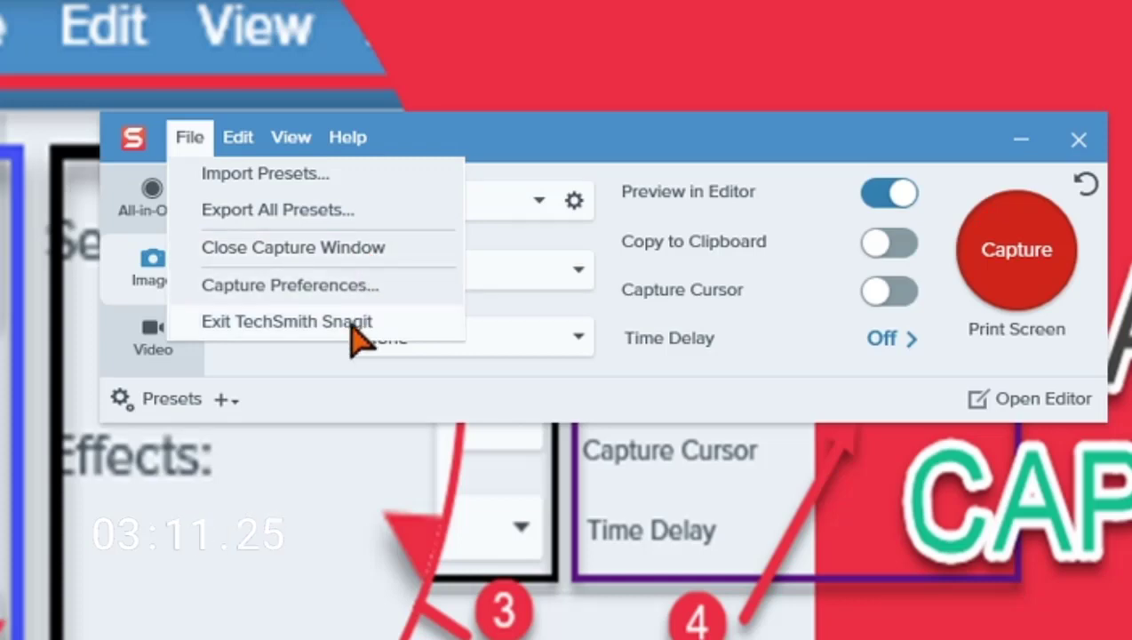
pyautogui.moveTo(249, 142)
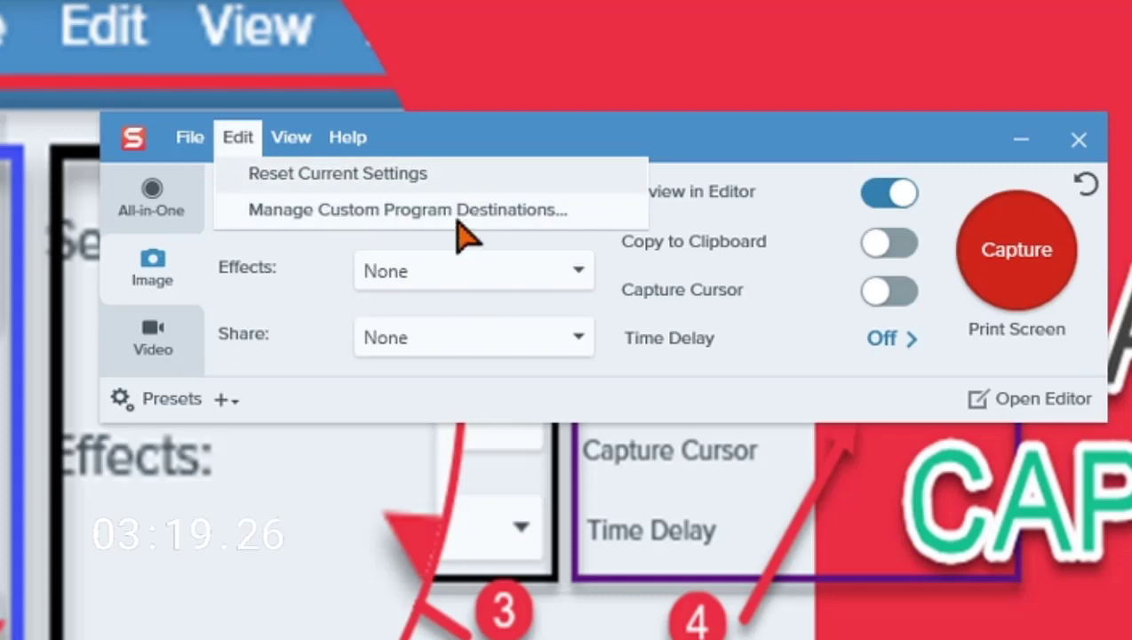
pyautogui.moveTo(302, 142)
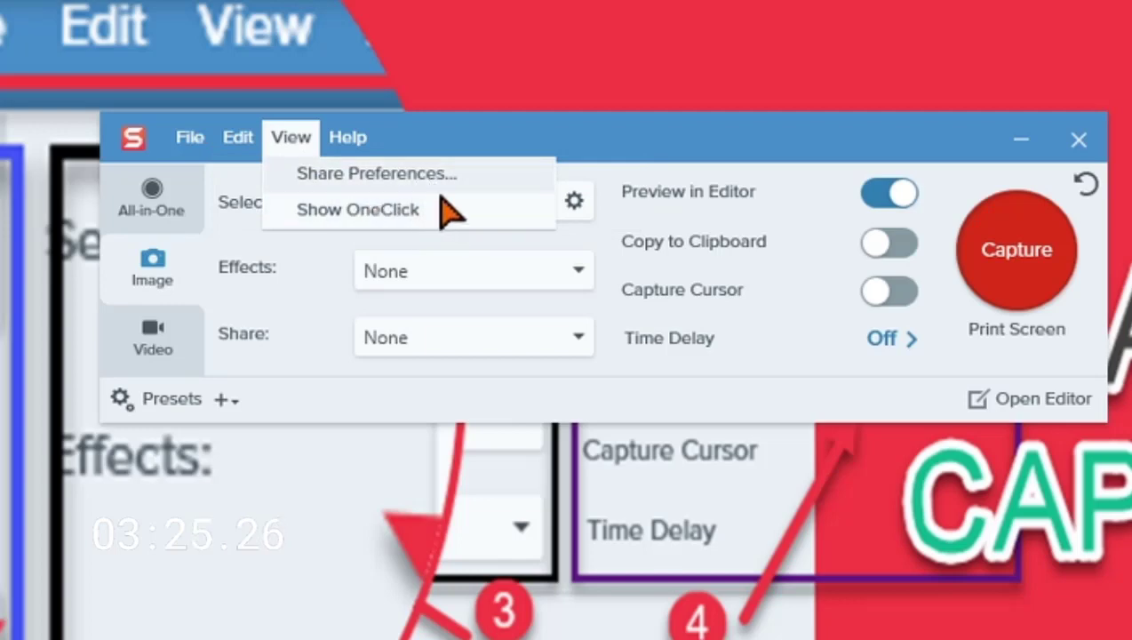
pyautogui.click(443, 130)
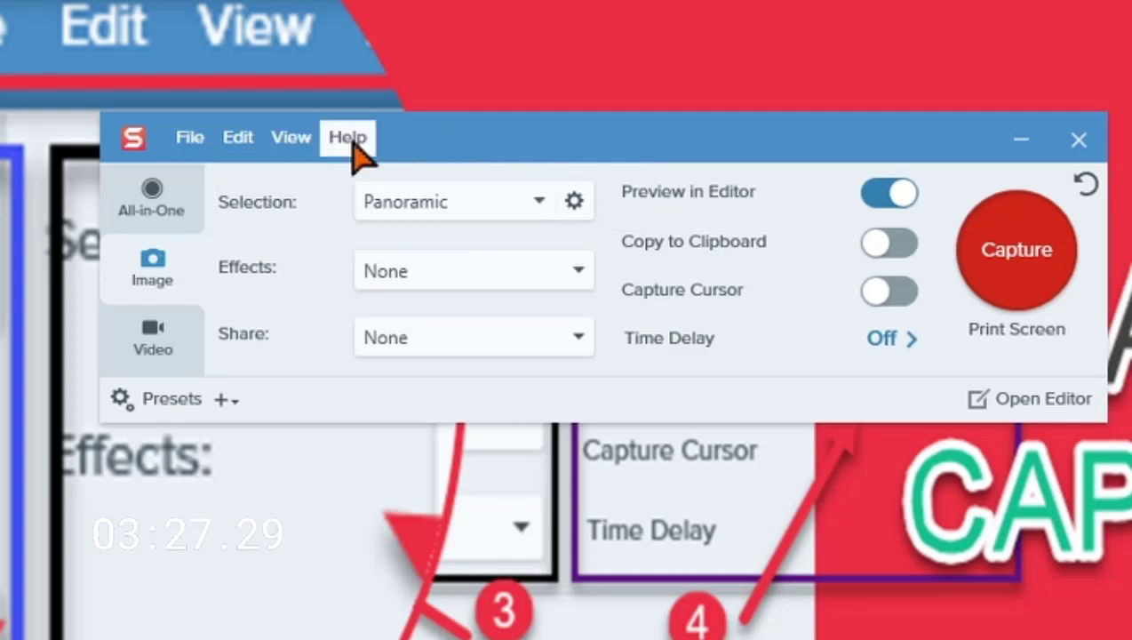
pyautogui.click(354, 143)
pyautogui.click(449, 142)
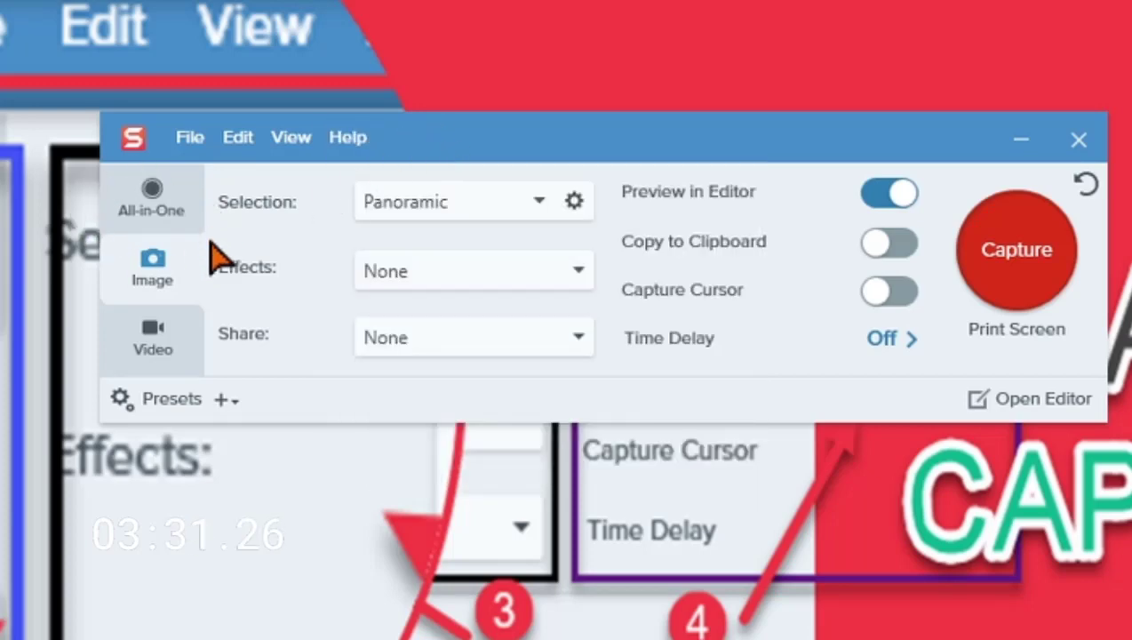
# Step: Compare the settings of the All-in-One, Image and Video capture modes, finishing in Video mode
pyautogui.click(168, 219)
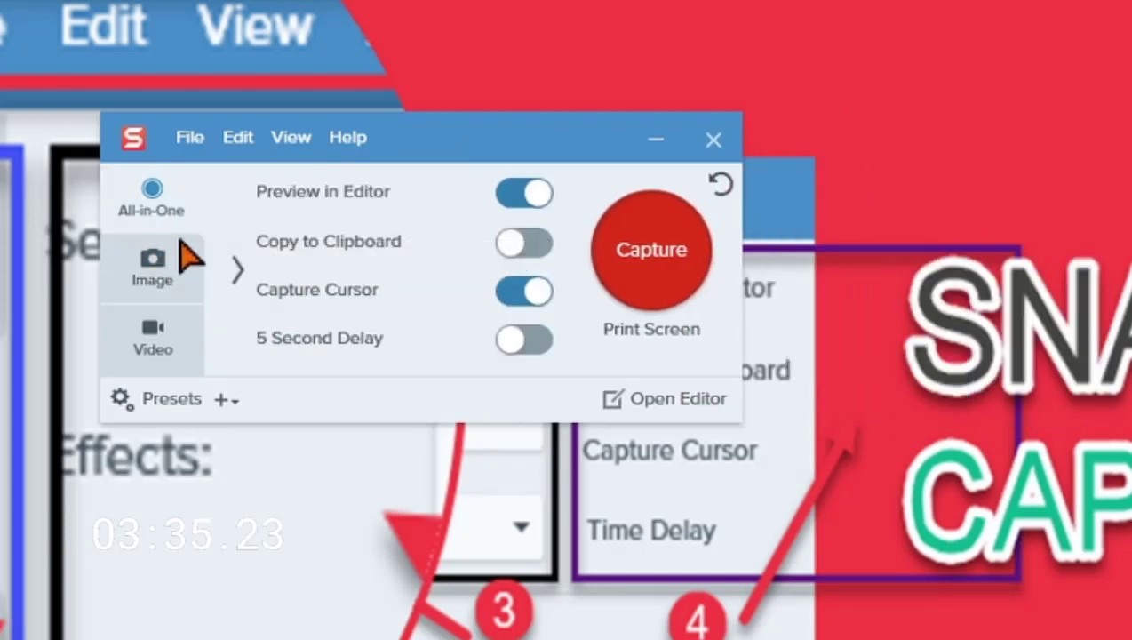
pyautogui.click(175, 293)
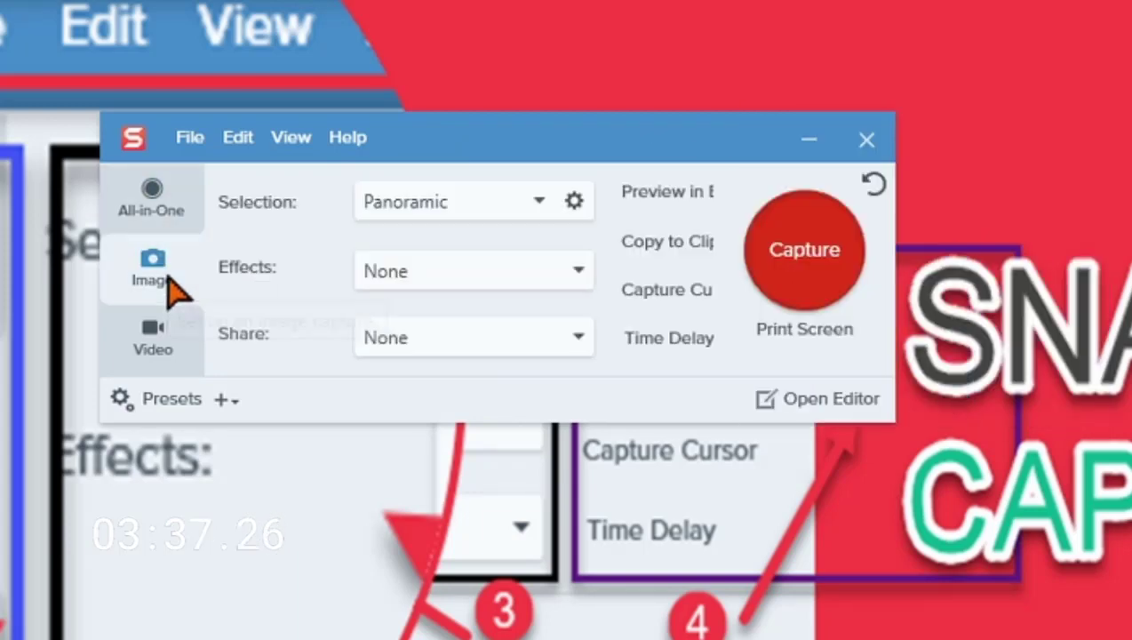
pyautogui.click(177, 344)
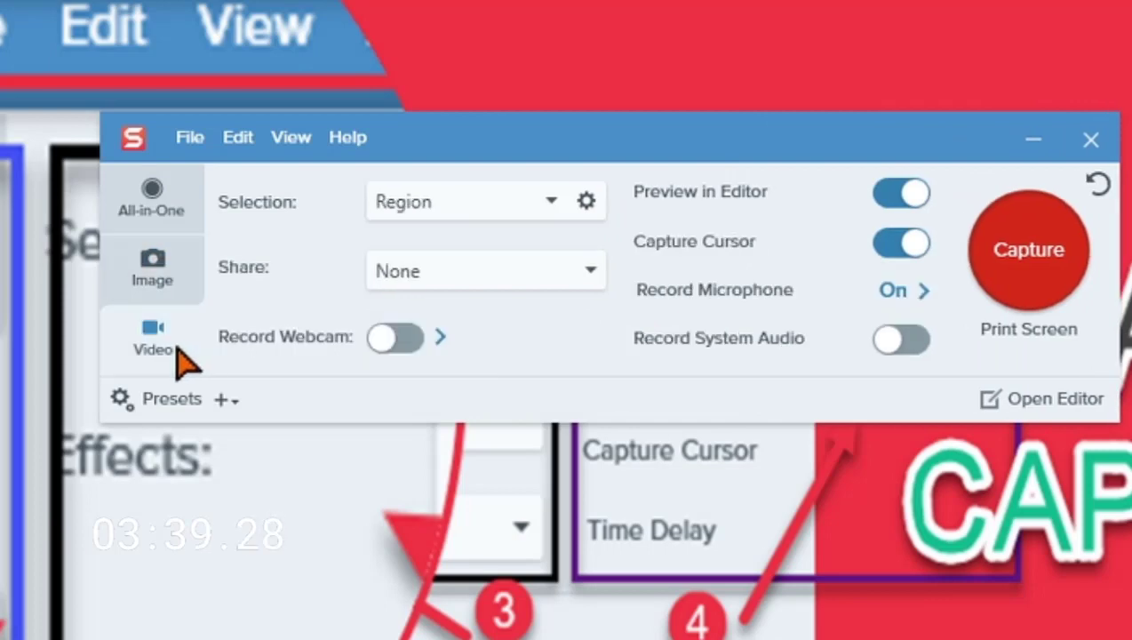
pyautogui.click(186, 264)
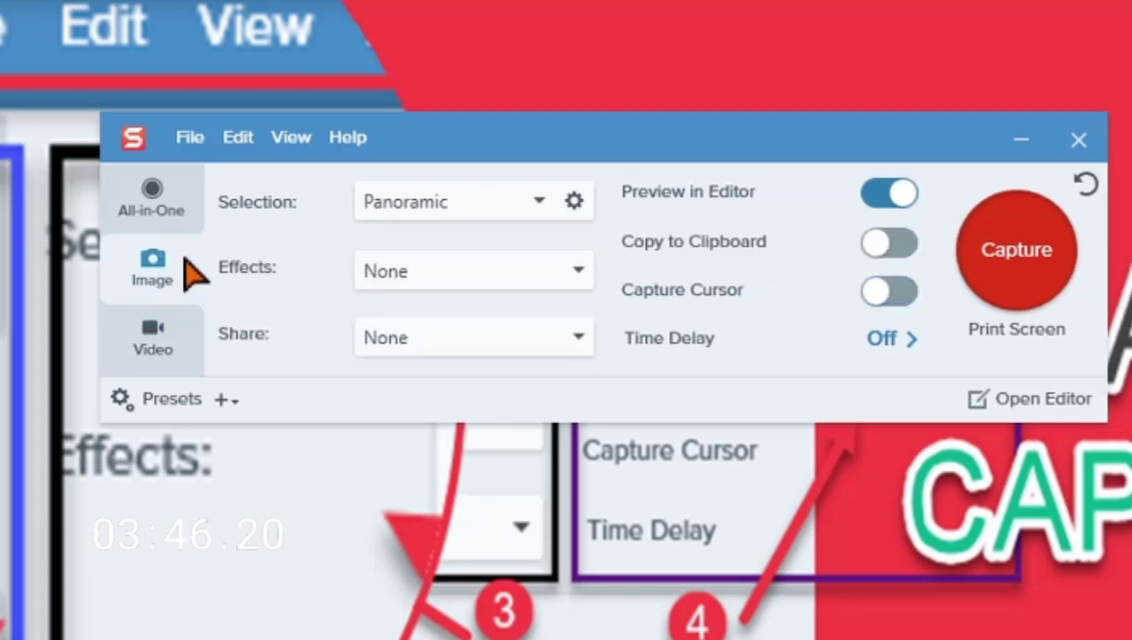
pyautogui.click(174, 365)
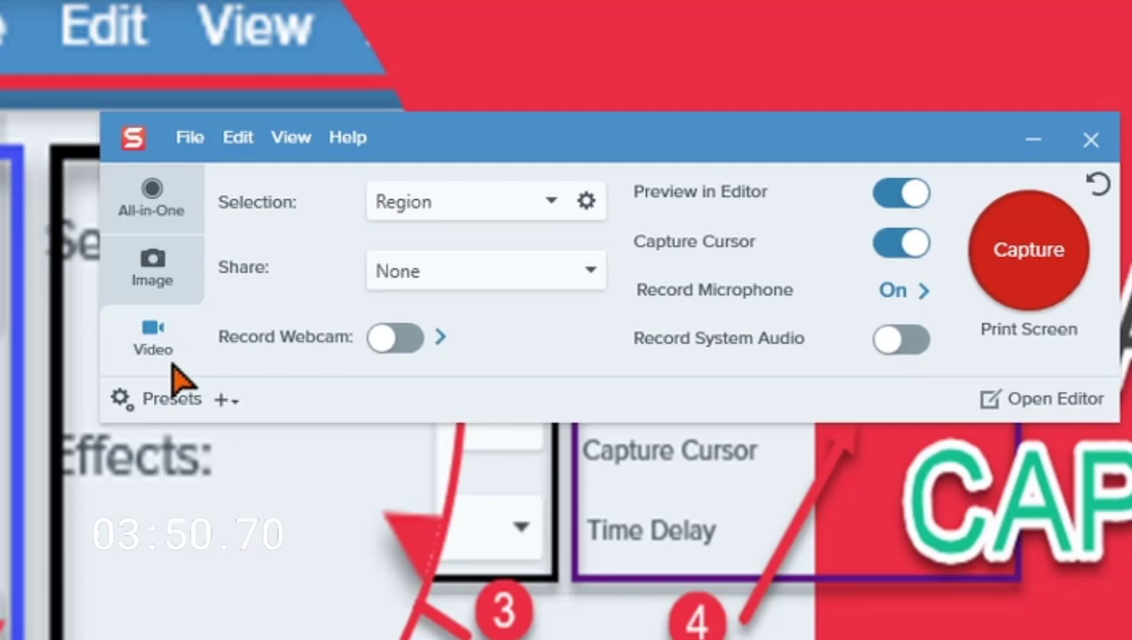
# Step: Switch to Image mode and try the Region, Window and Fullscreen selection types in turn
pyautogui.click(186, 286)
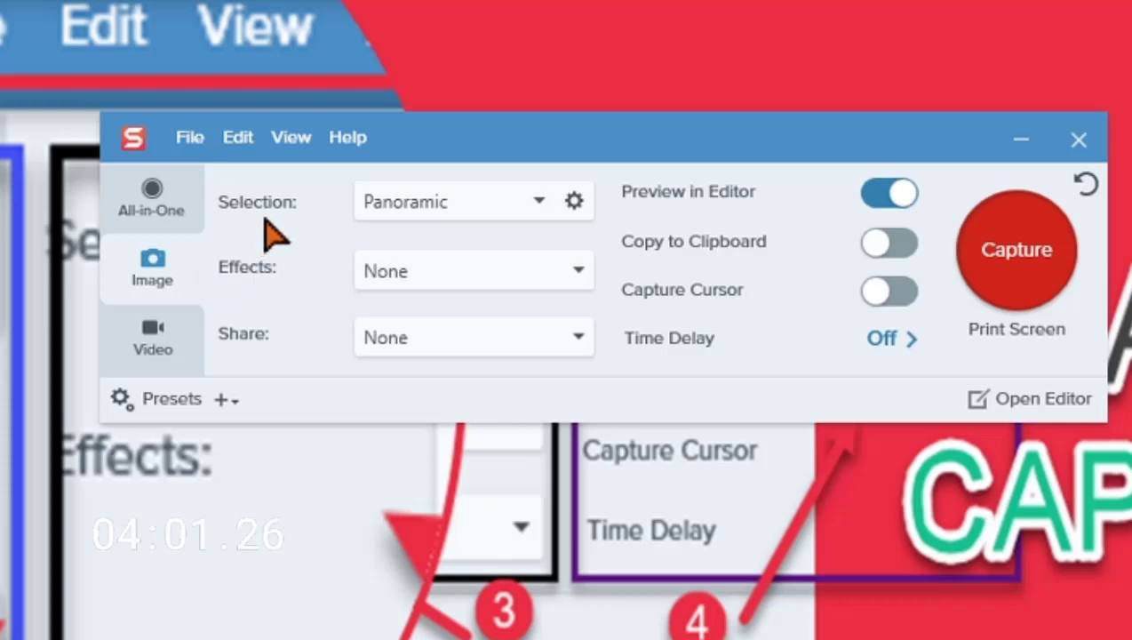
pyautogui.click(540, 202)
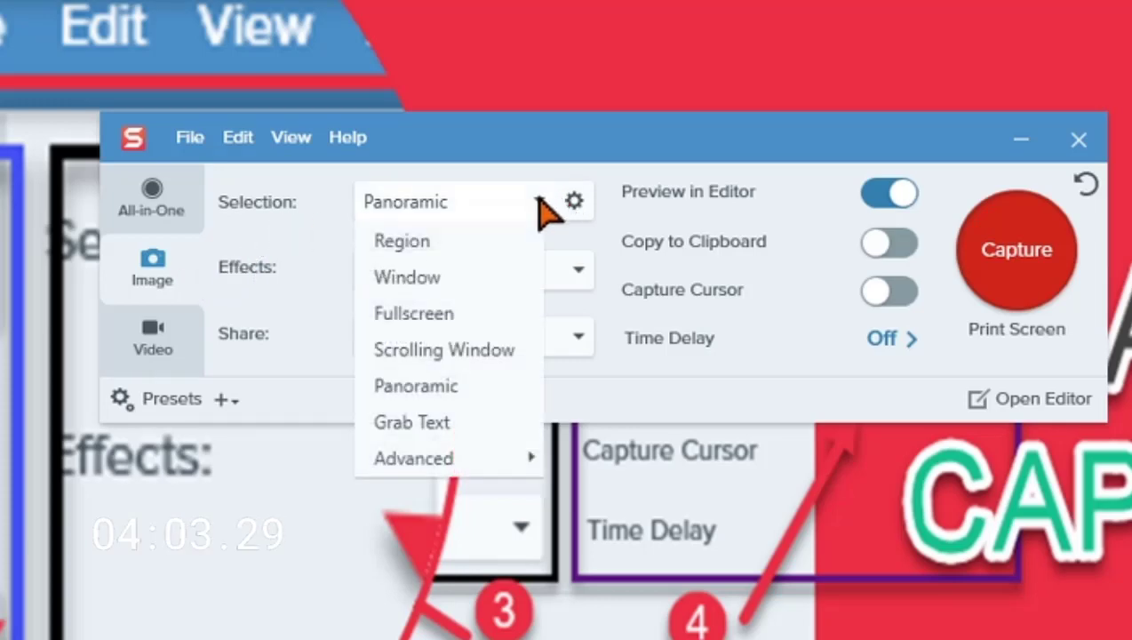
pyautogui.click(480, 249)
pyautogui.click(475, 210)
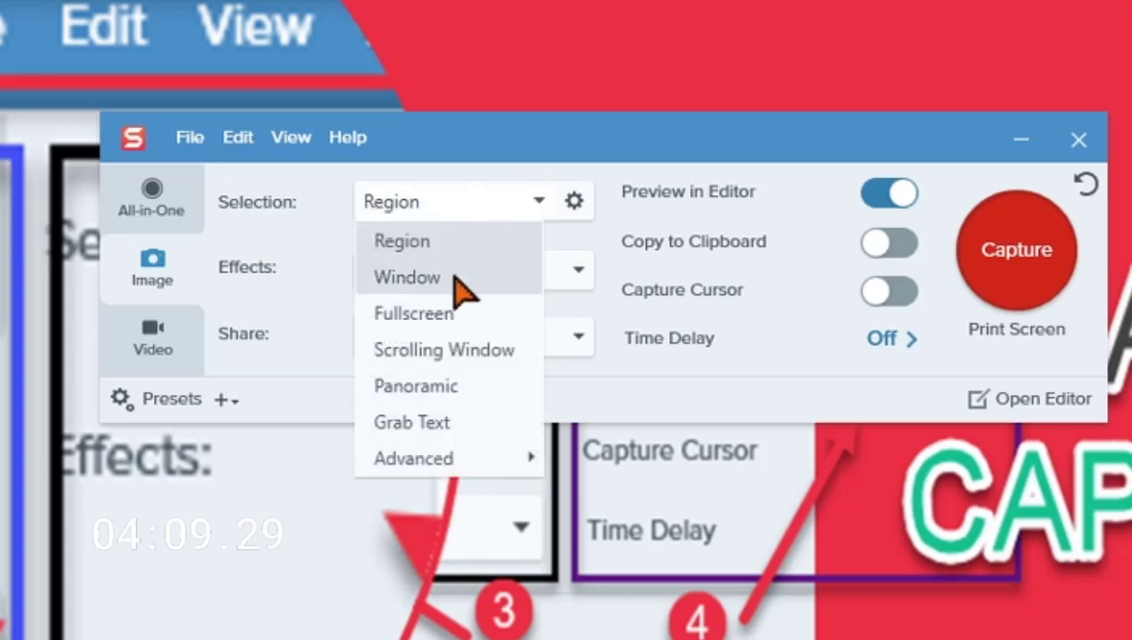
pyautogui.click(455, 277)
pyautogui.click(453, 213)
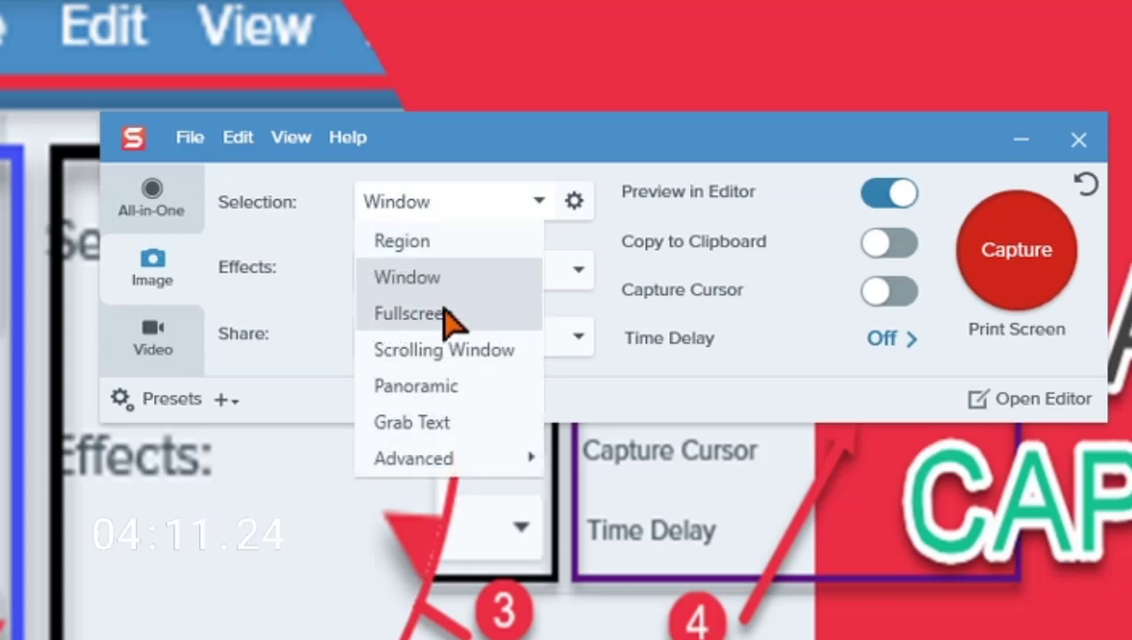
pyautogui.click(440, 314)
# Step: Try the Scrolling Window, Panoramic and Grab Text selection types, and examine the Advanced selection types
pyautogui.click(445, 213)
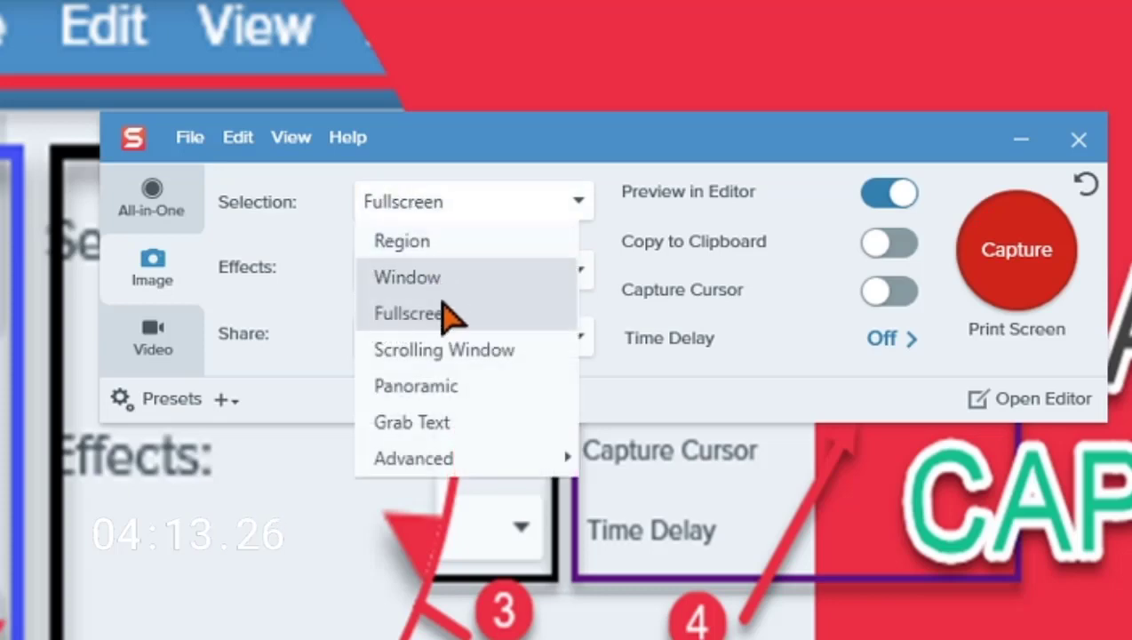
pyautogui.click(449, 351)
pyautogui.click(437, 211)
pyautogui.click(445, 400)
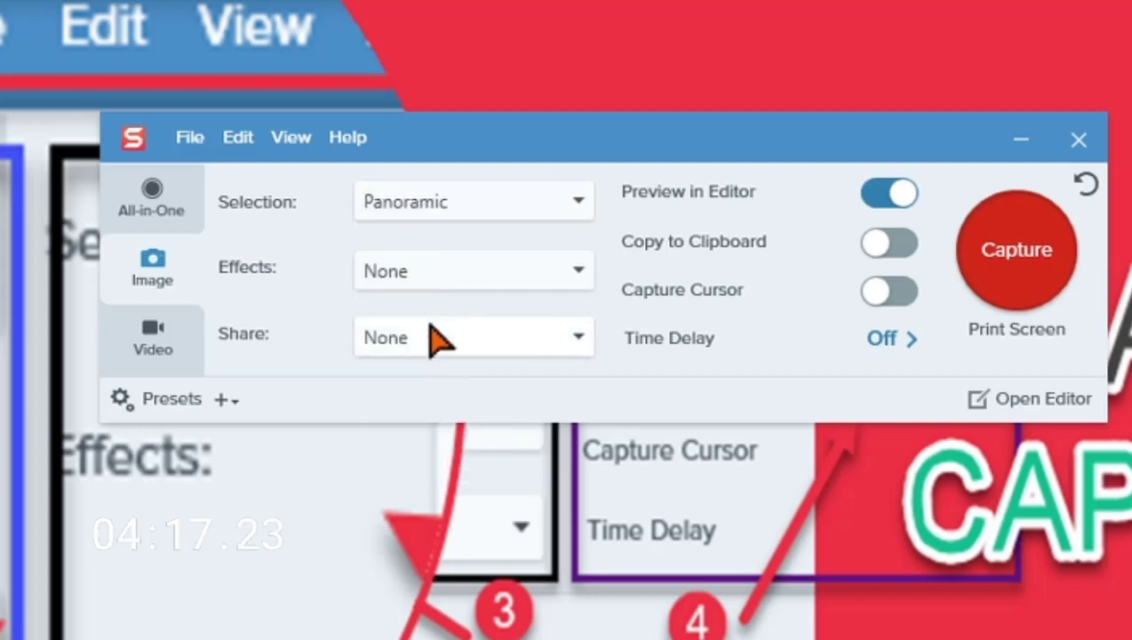
pyautogui.click(443, 213)
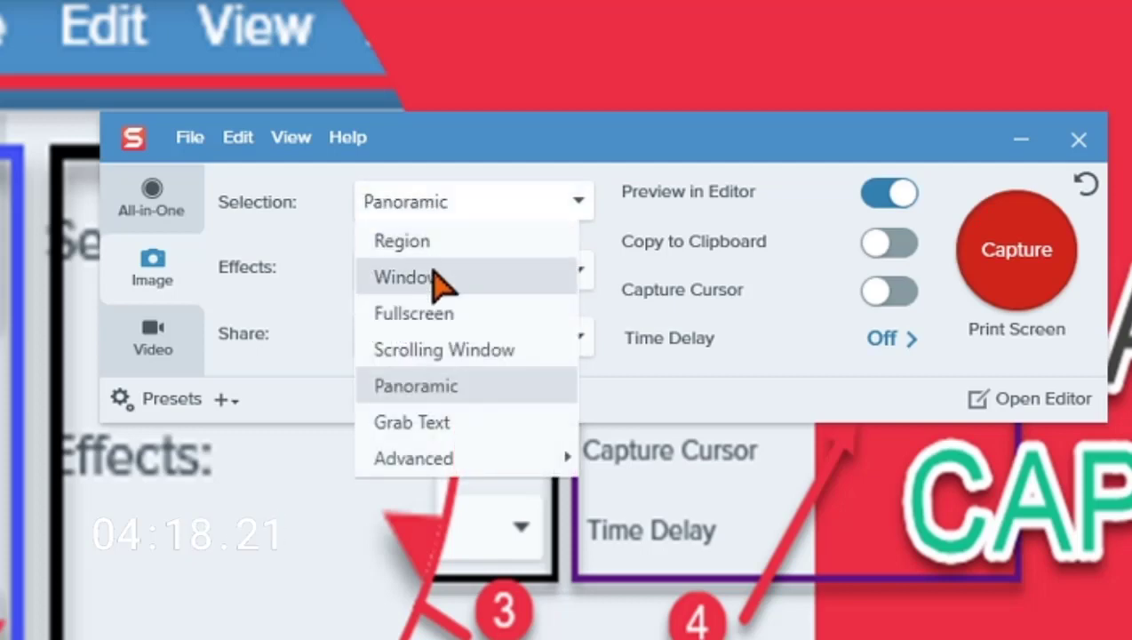
pyautogui.click(436, 425)
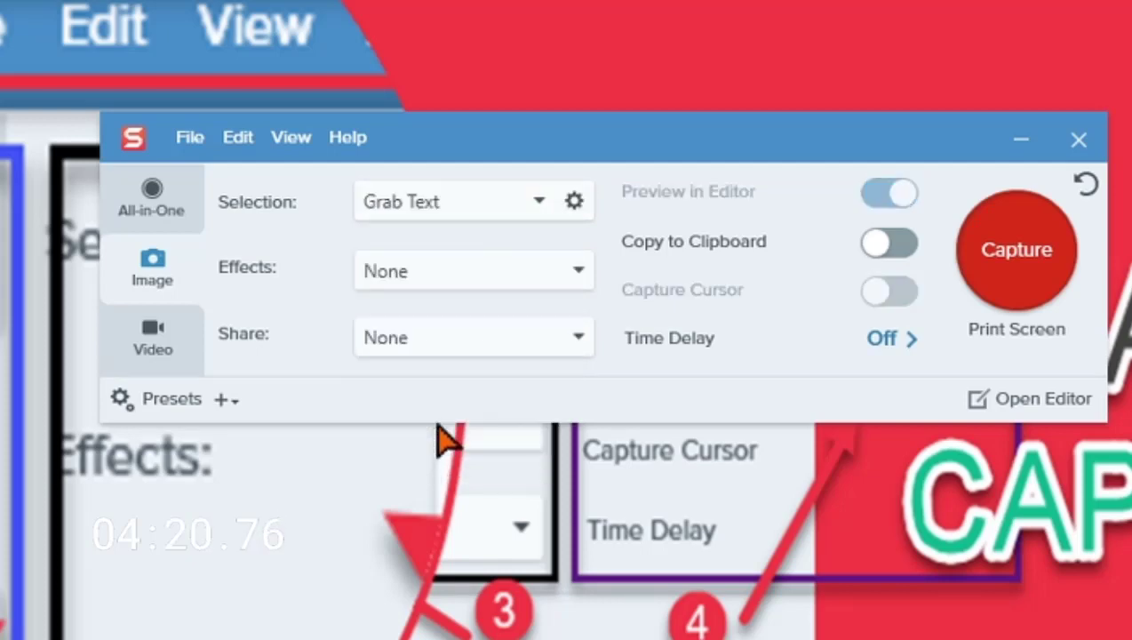
pyautogui.click(452, 215)
pyautogui.moveTo(448, 456)
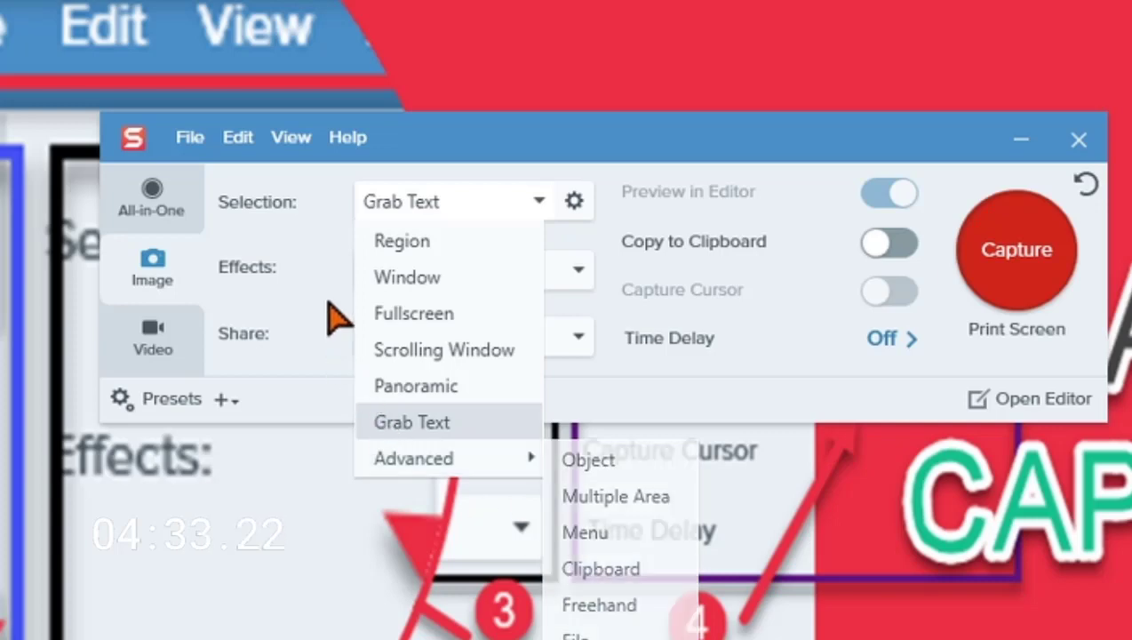
pyautogui.click(310, 247)
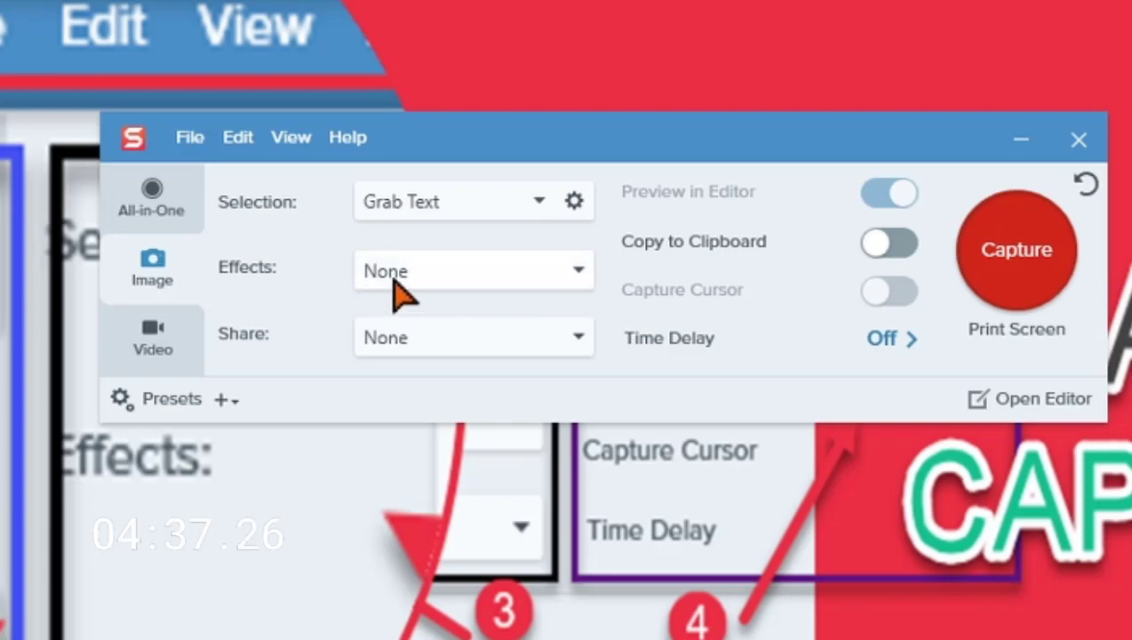
# Step: Examine the effects and share destinations offered for a Grab Text capture, keeping both at None
pyautogui.click(578, 272)
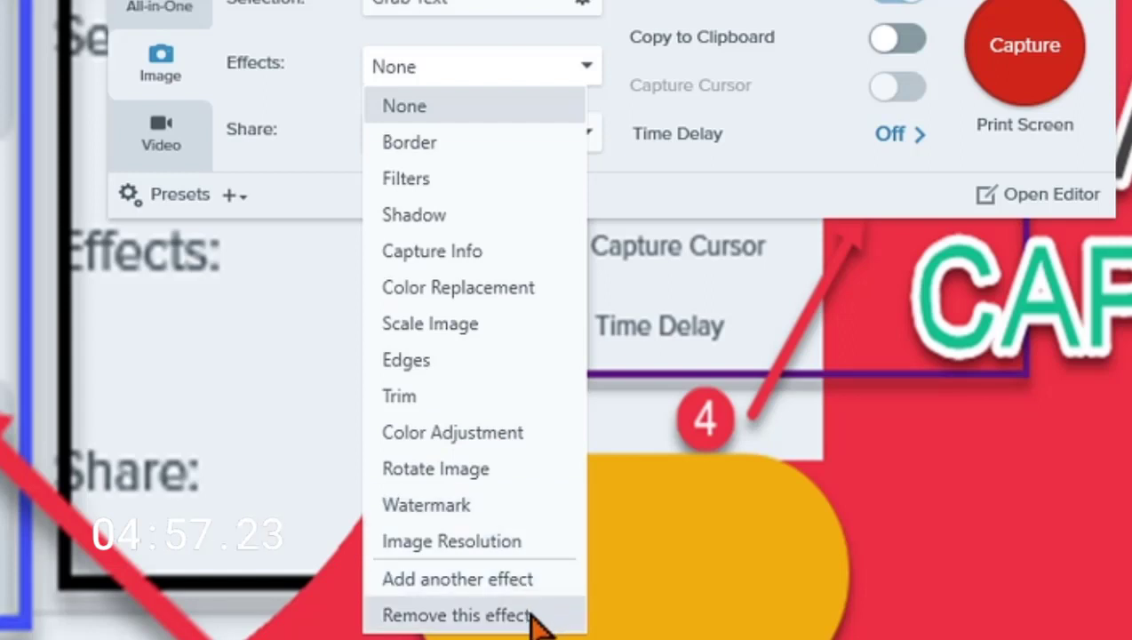
pyautogui.click(332, 191)
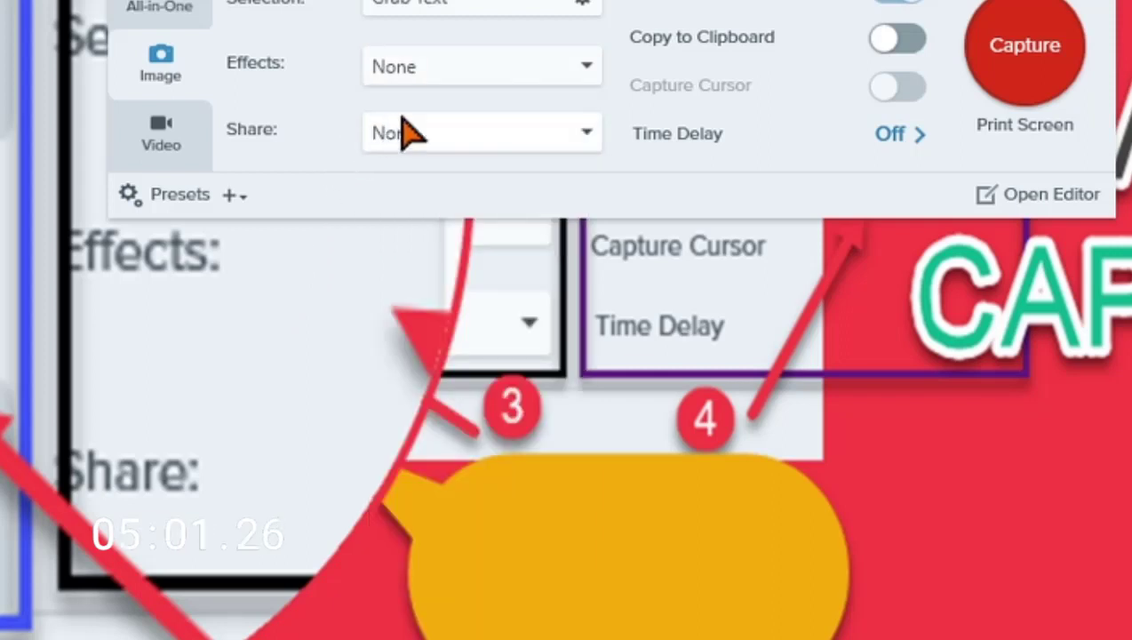
pyautogui.click(579, 143)
pyautogui.click(584, 136)
pyautogui.click(485, 133)
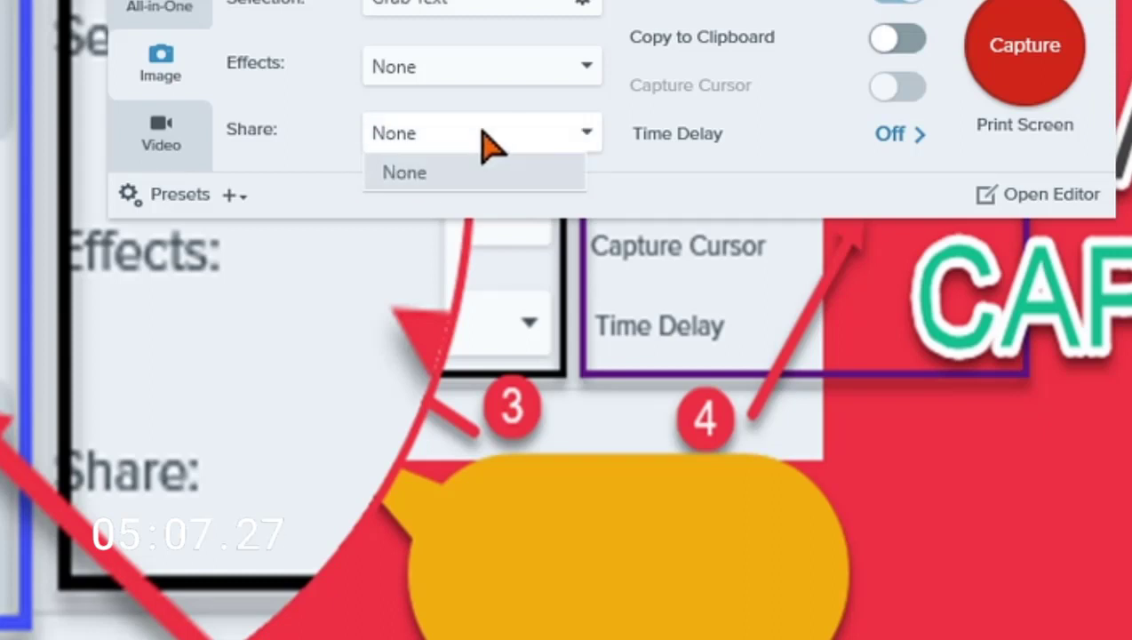
pyautogui.click(426, 144)
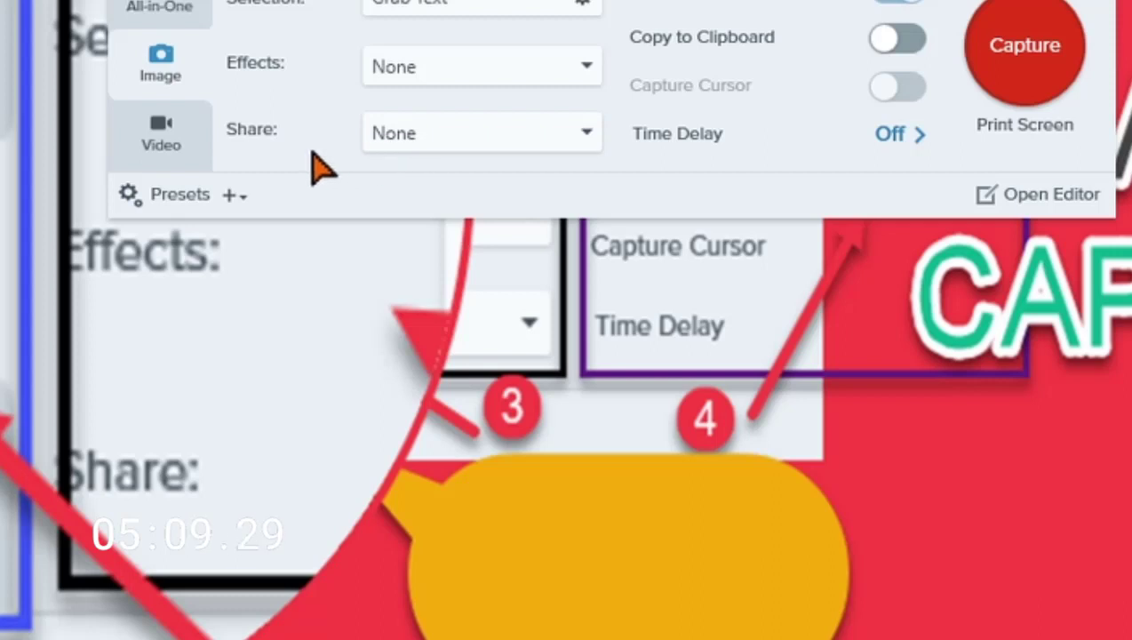
# Step: Set the image selection to Region and look through the share destinations available for it, keeping None
pyautogui.moveTo(329, 0); pyautogui.dragTo(288, 0)
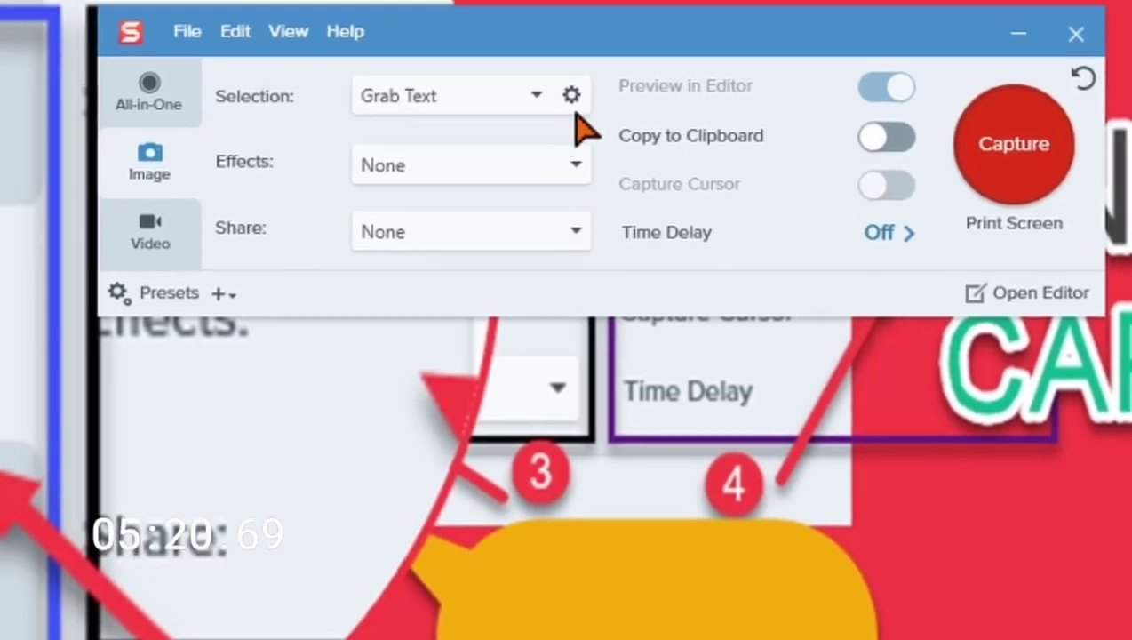
pyautogui.click(508, 29)
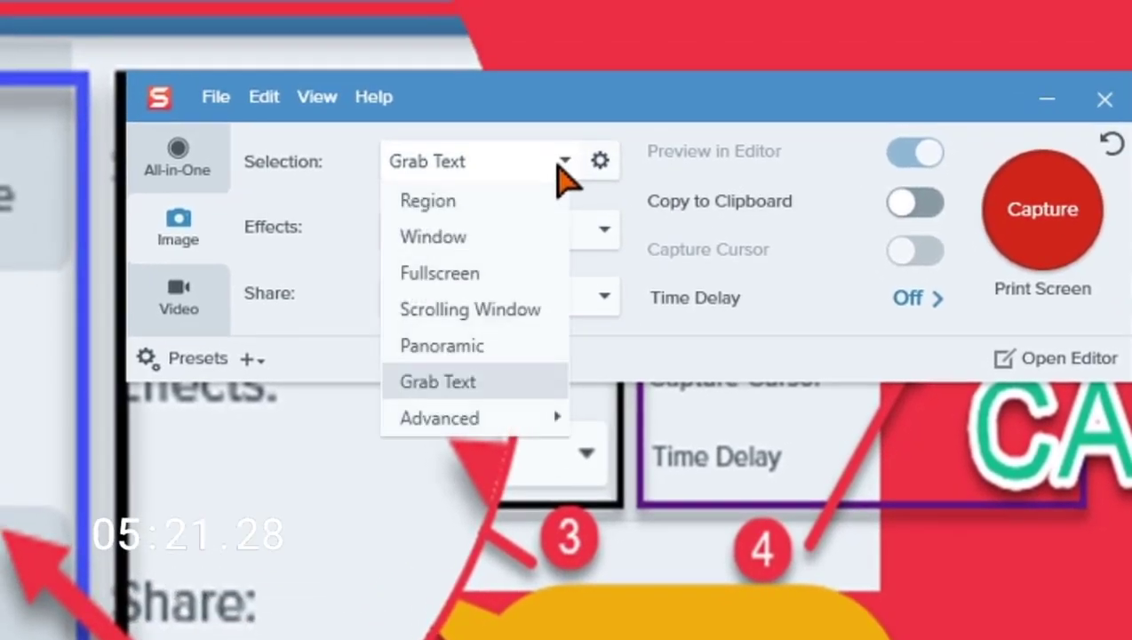
pyautogui.click(462, 199)
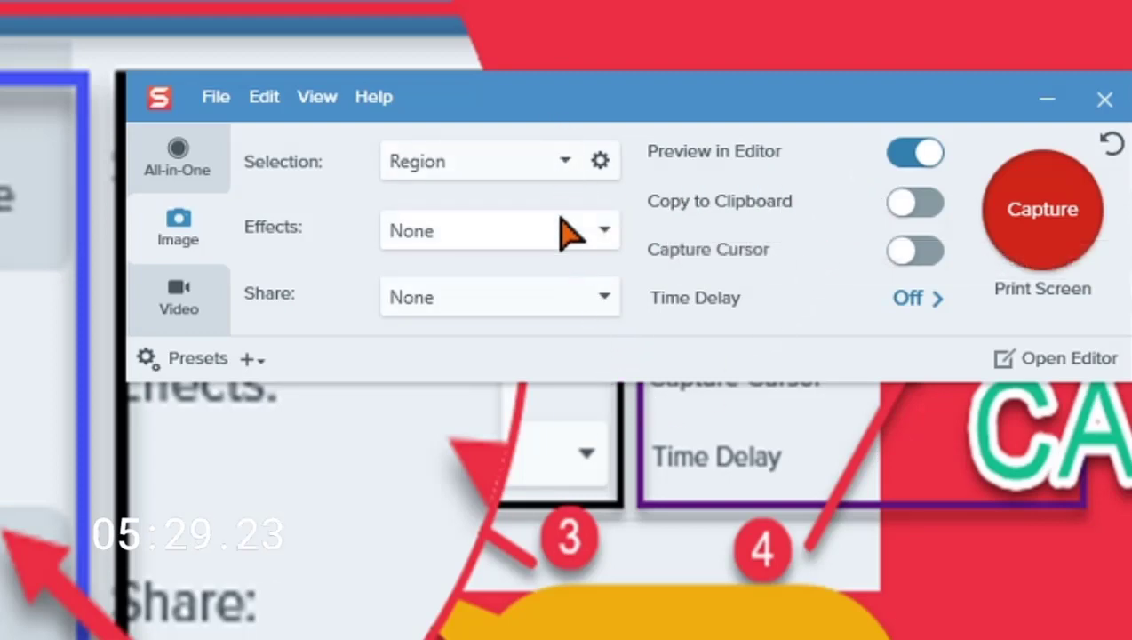
pyautogui.click(589, 299)
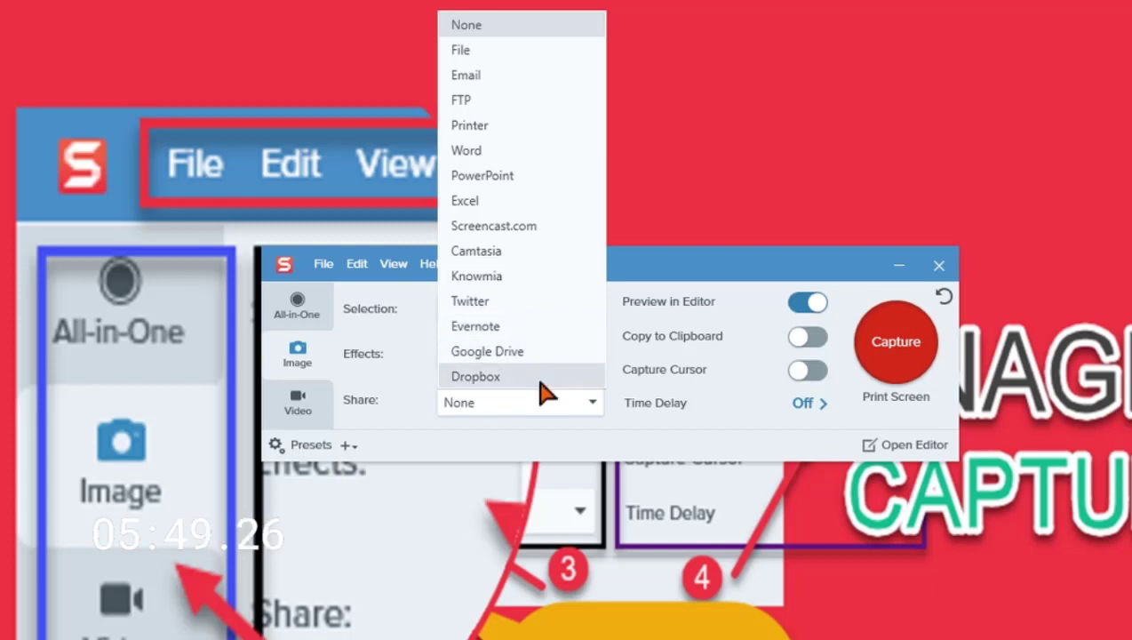
pyautogui.click(585, 411)
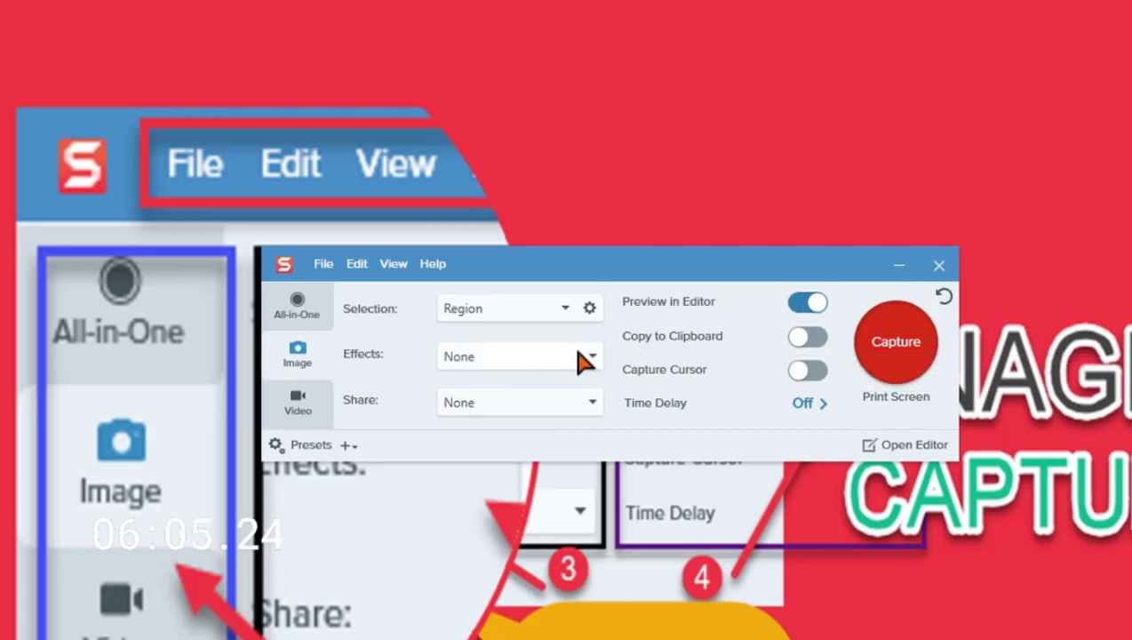
# Step: Try the Copy to Clipboard and Capture Cursor options, leaving both off
pyautogui.click(807, 339)
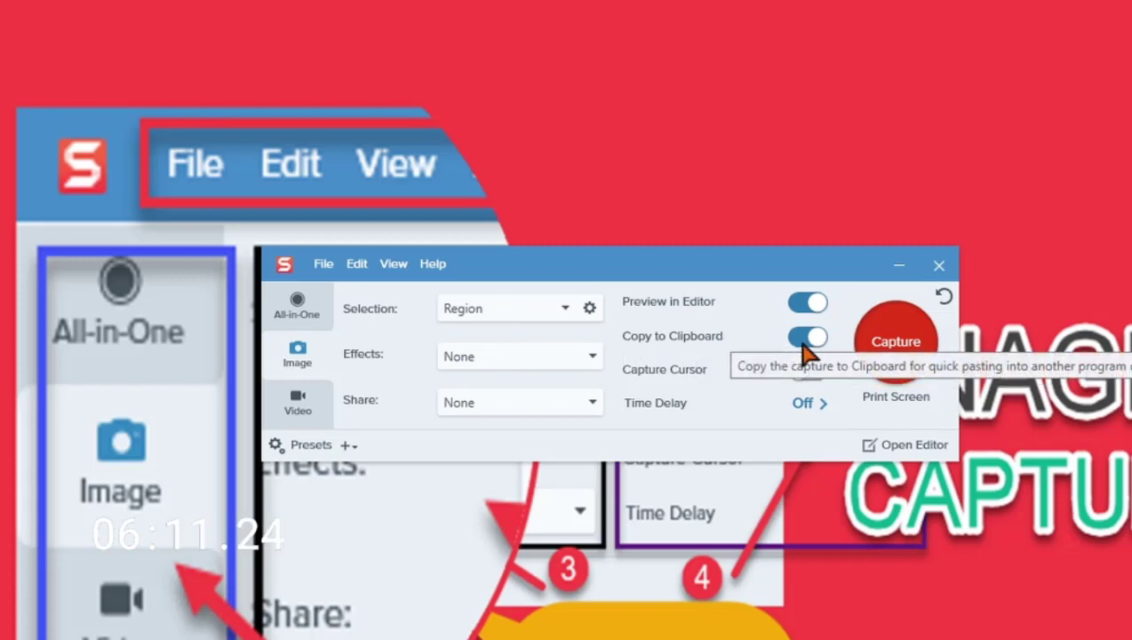
pyautogui.click(805, 340)
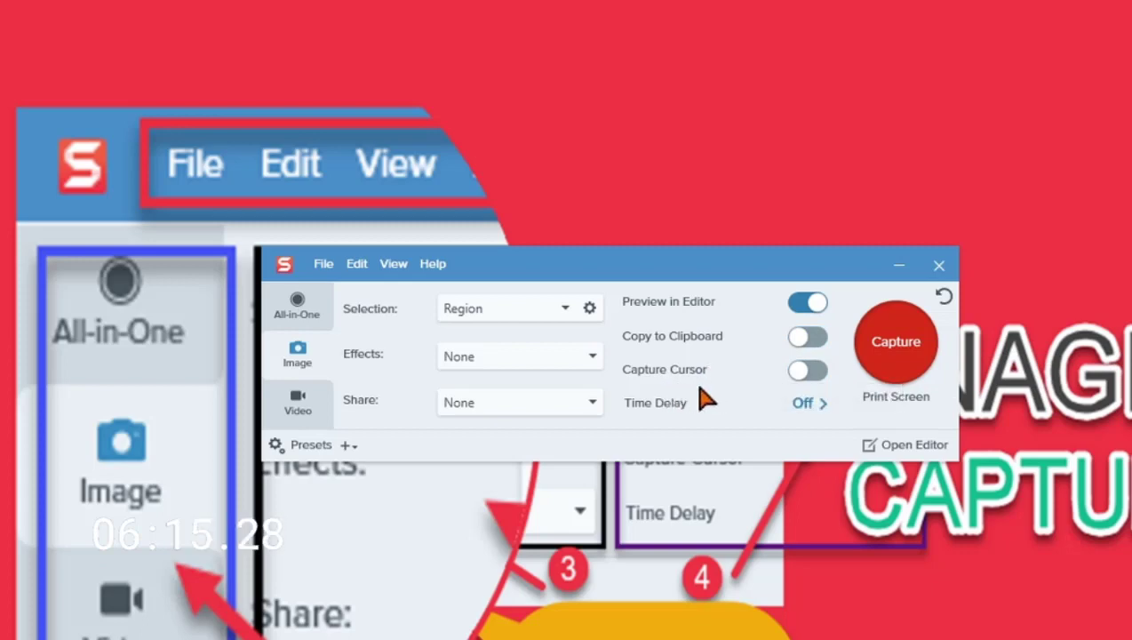
pyautogui.click(798, 374)
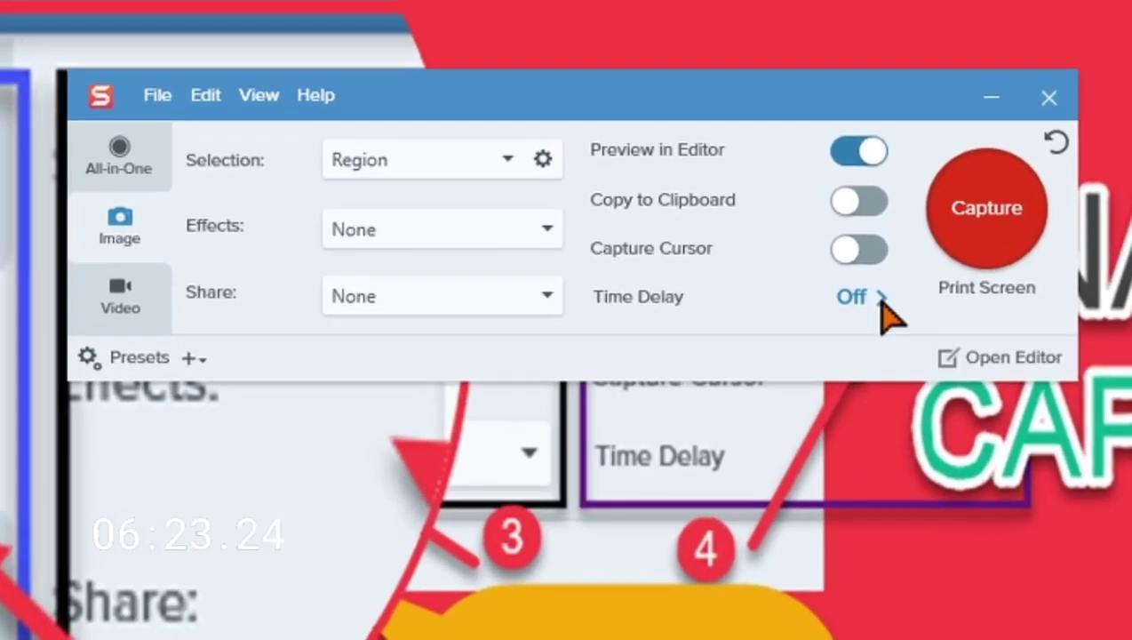
# Step: Open the Time Delay settings, turn the delay on to view its options, and turn it back off
pyautogui.click(880, 299)
pyautogui.click(858, 295)
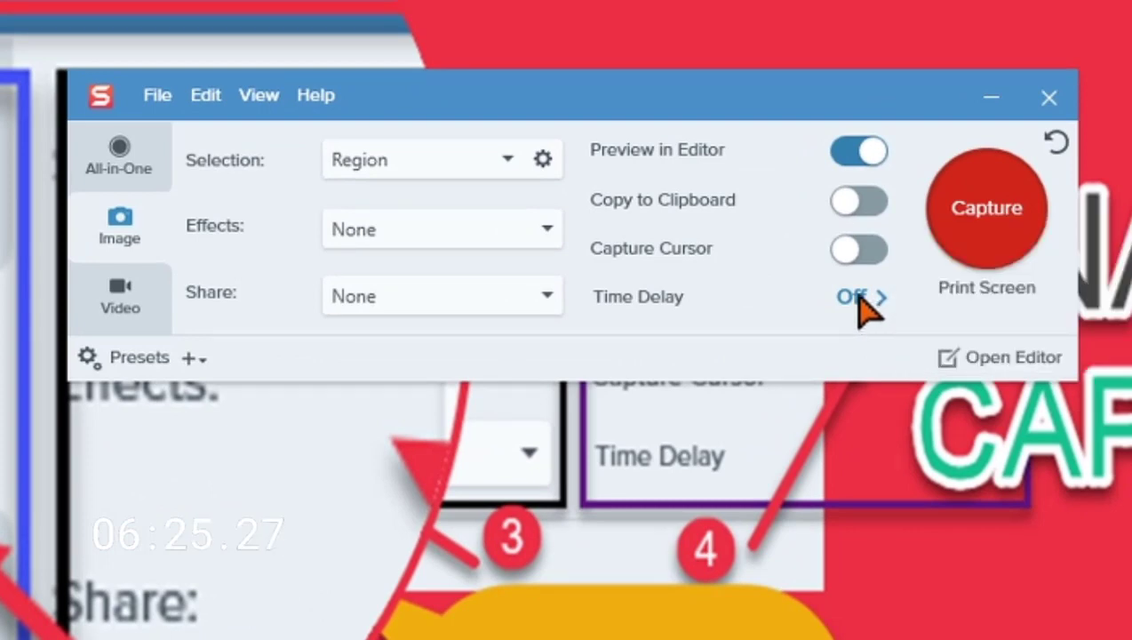
pyautogui.click(860, 301)
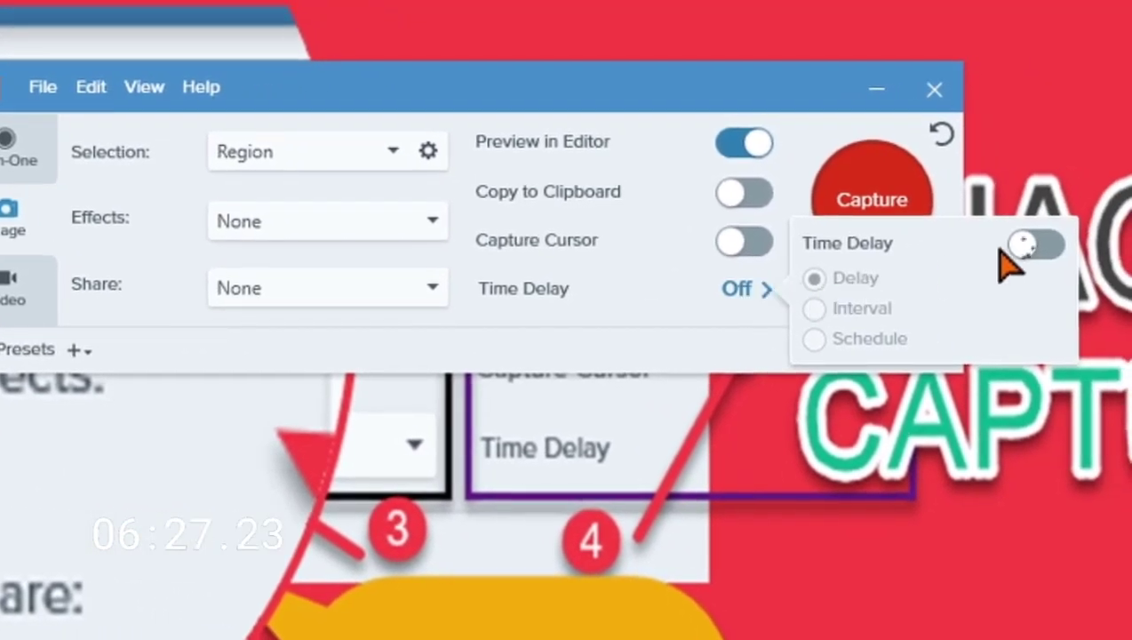
pyautogui.click(1053, 246)
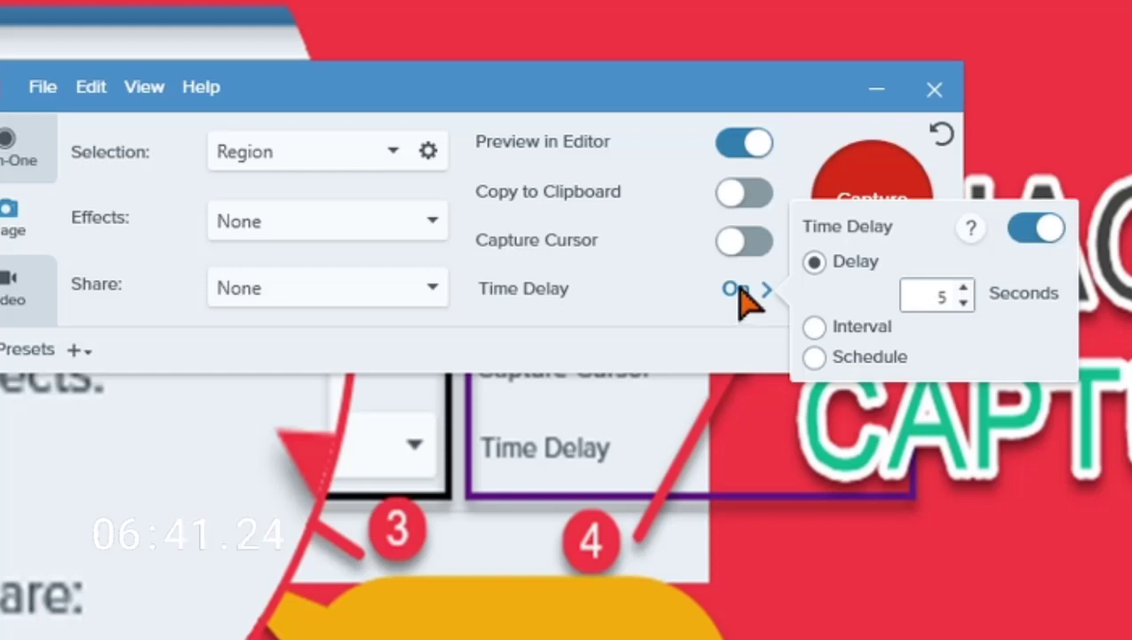
pyautogui.click(1022, 235)
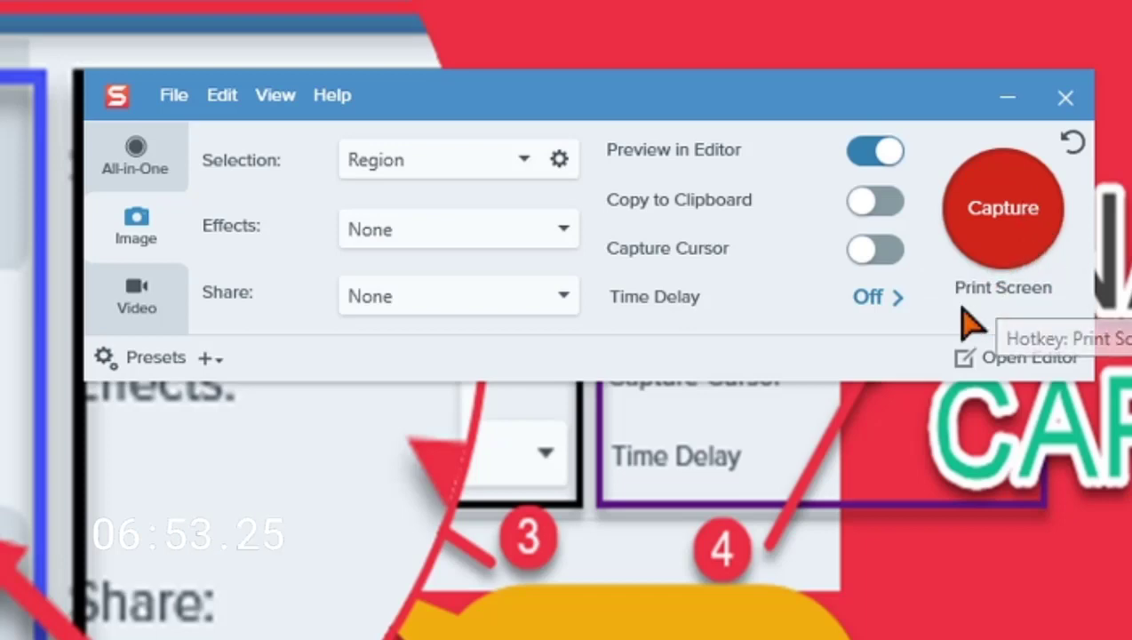
# Step: Reposition the capture window and compare the Video mode settings with Image mode, returning to Image
pyautogui.moveTo(689, 111); pyautogui.dragTo(702, 74)
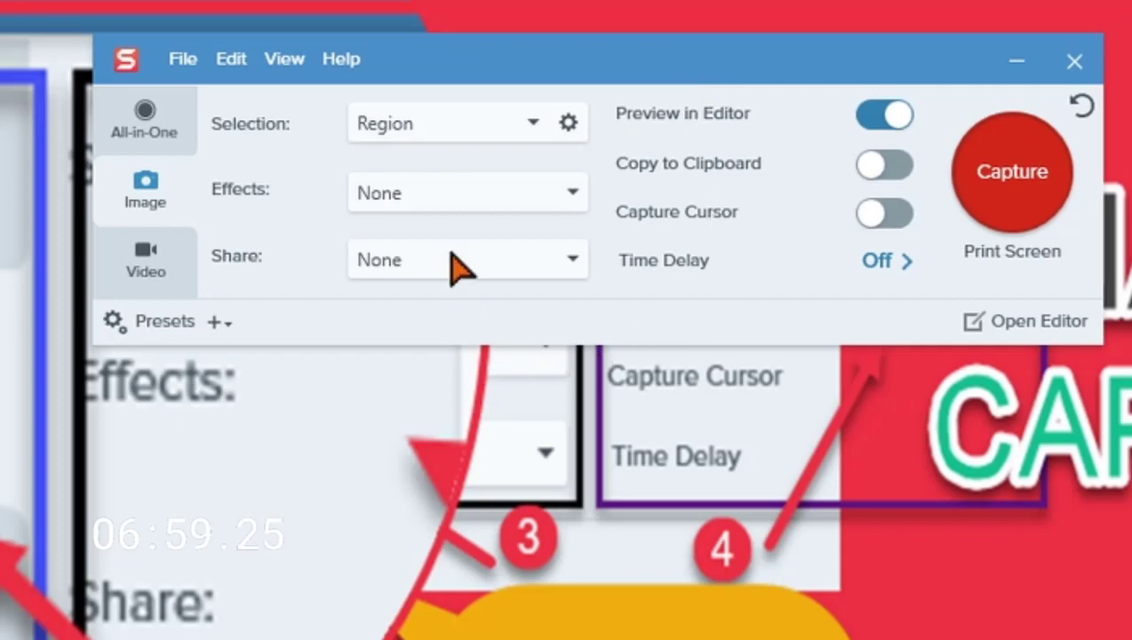
pyautogui.moveTo(493, 75); pyautogui.dragTo(537, 80)
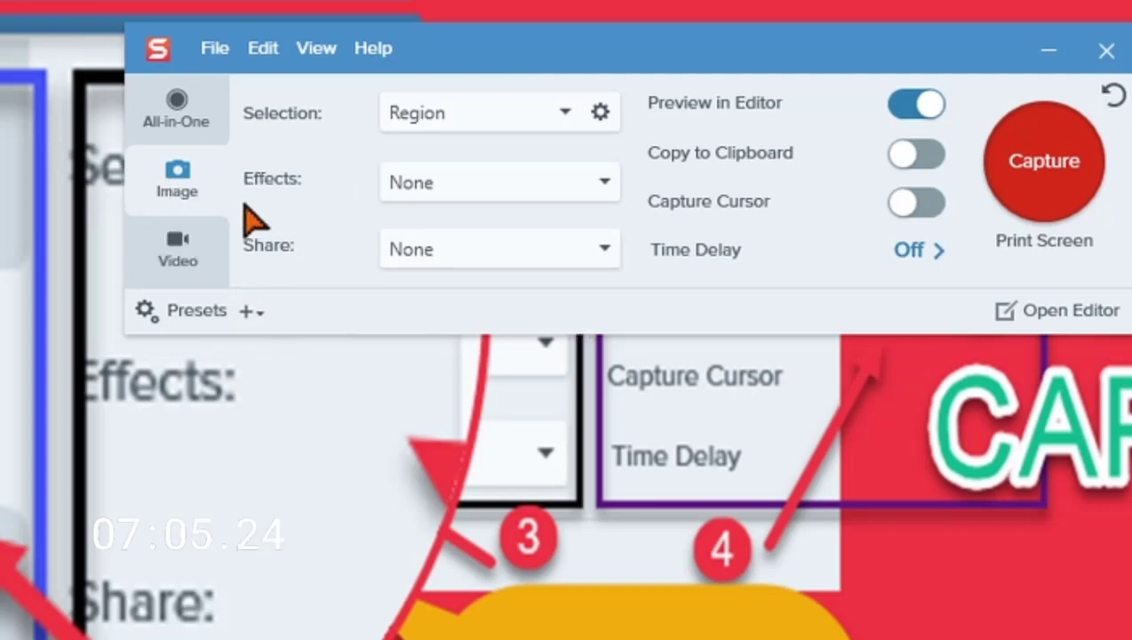
pyautogui.click(197, 271)
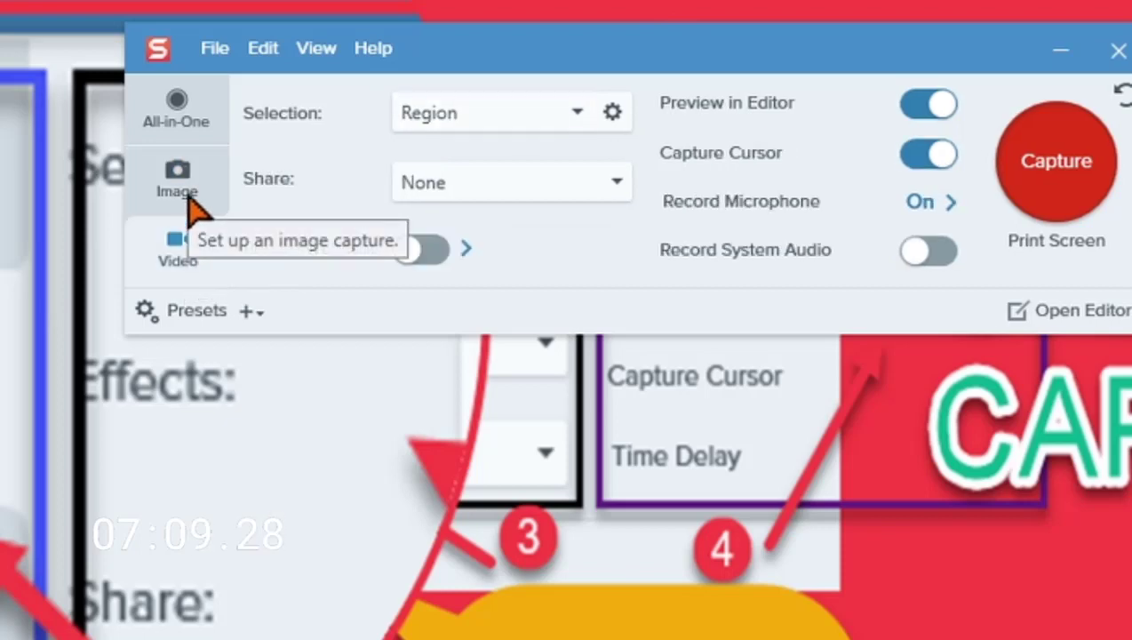
pyautogui.click(191, 208)
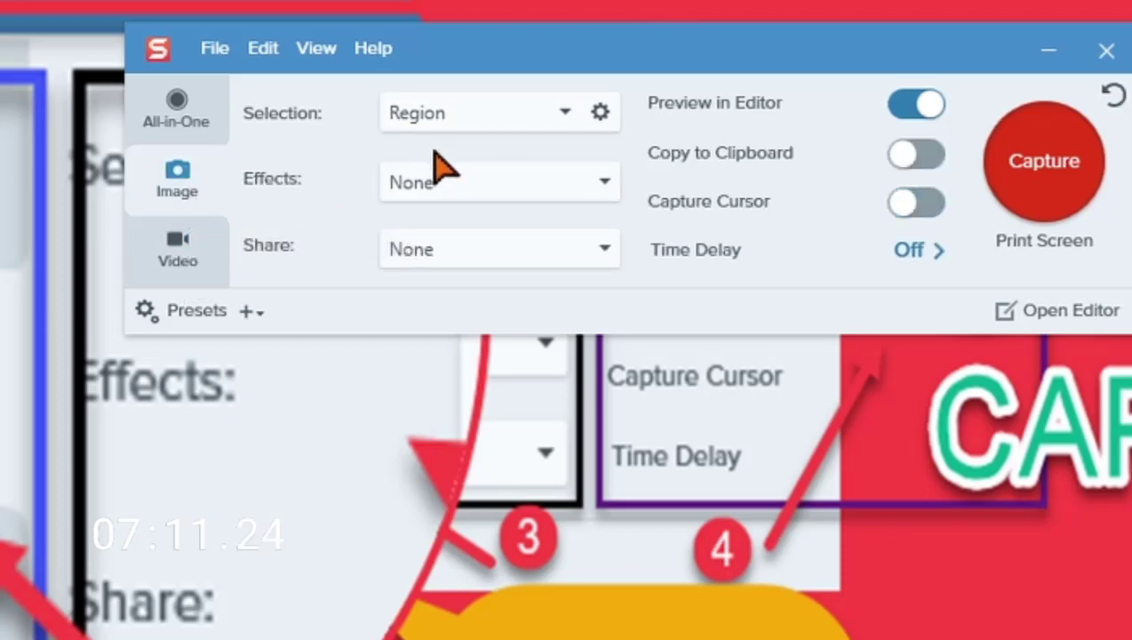
pyautogui.moveTo(462, 72); pyautogui.dragTo(425, 67)
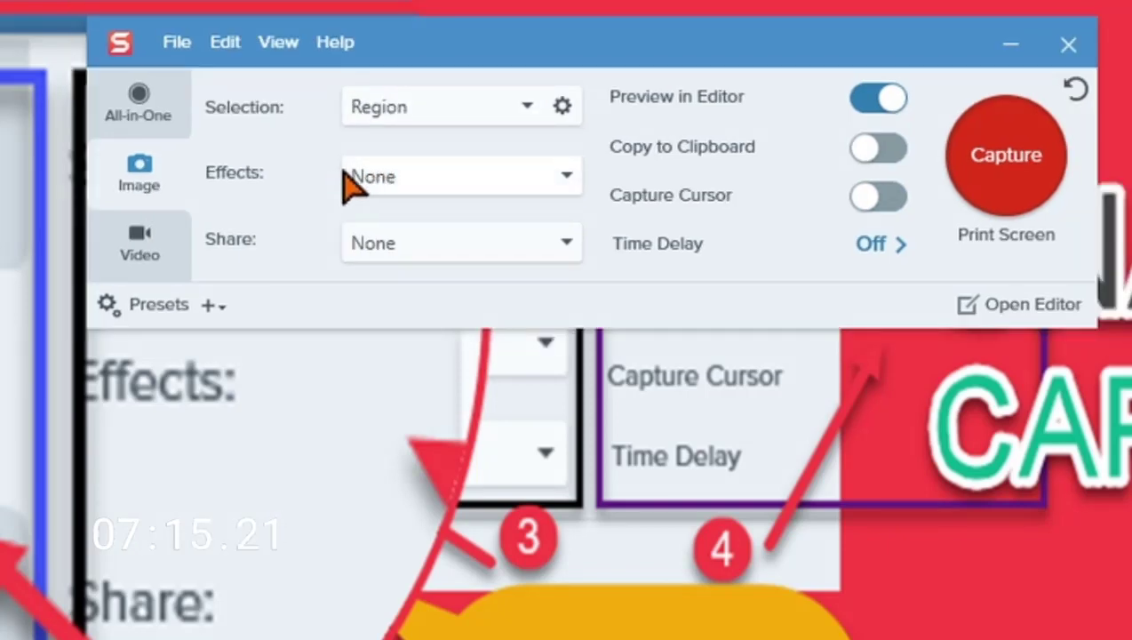
# Step: Keep the selection set to Region and capture the Borneo area of the browser's Indonesia map, about 303 x 336 px
pyautogui.click(489, 120)
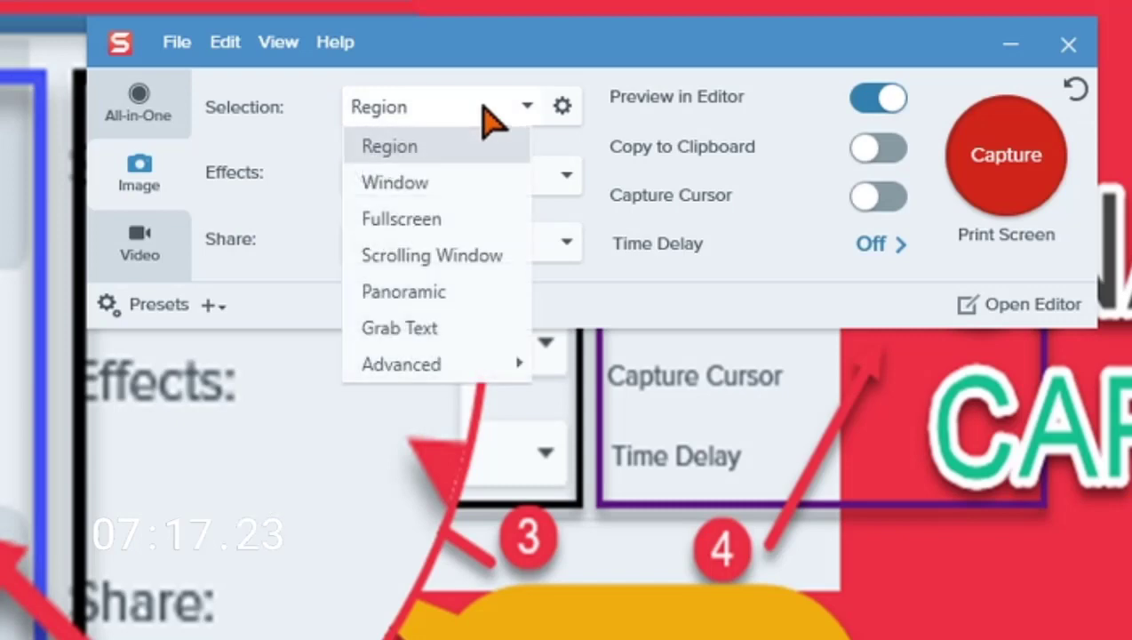
pyautogui.click(451, 153)
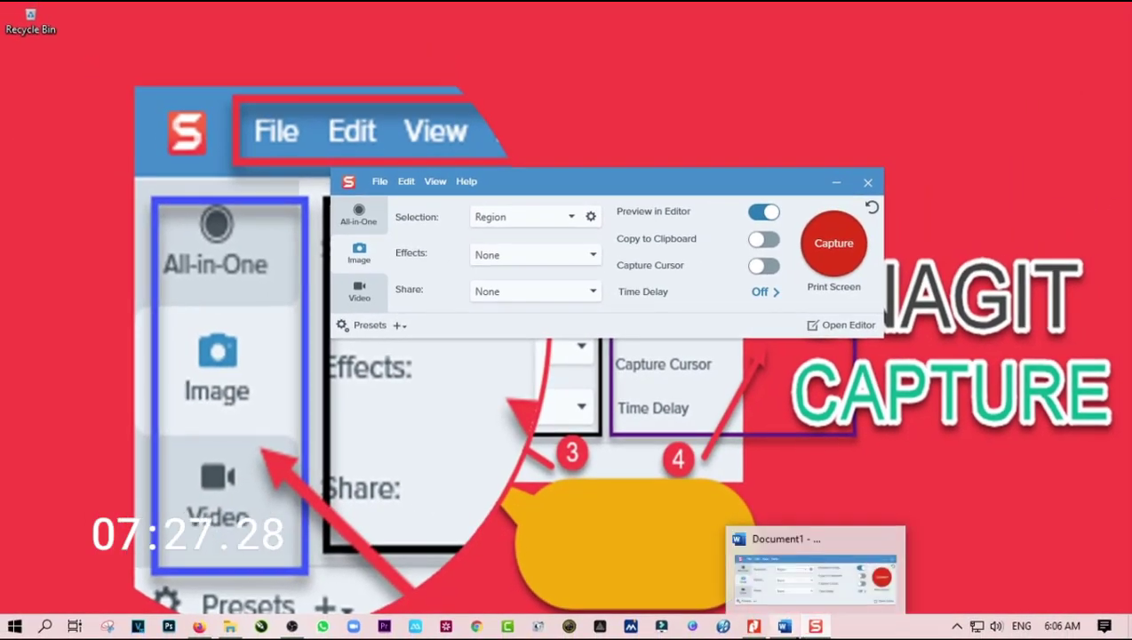
pyautogui.click(196, 628)
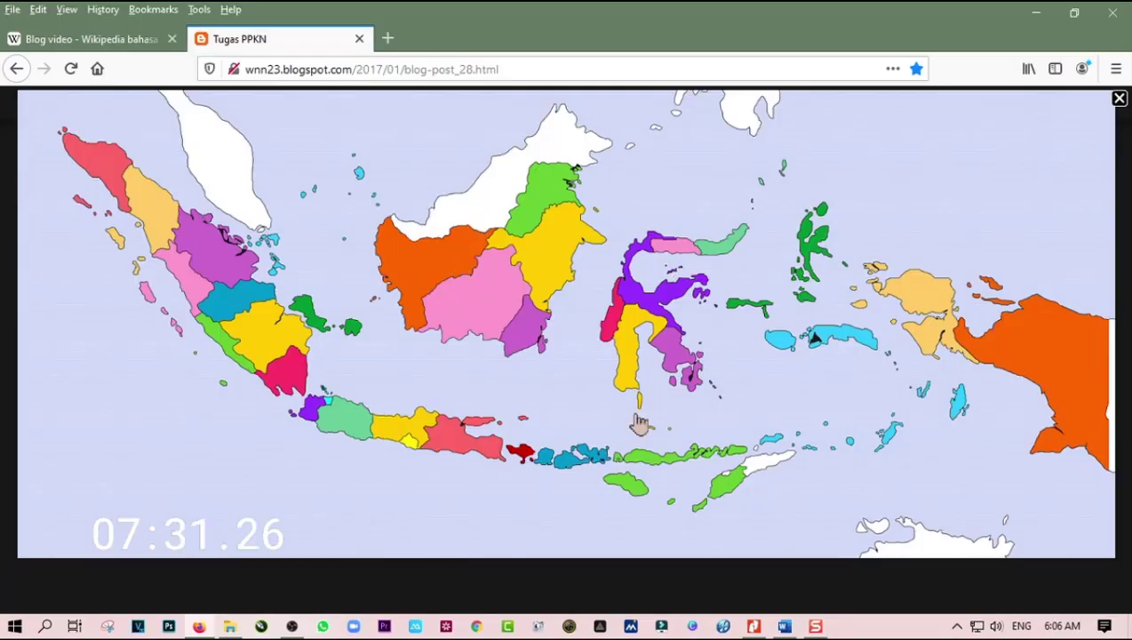
pyautogui.moveTo(816, 626)
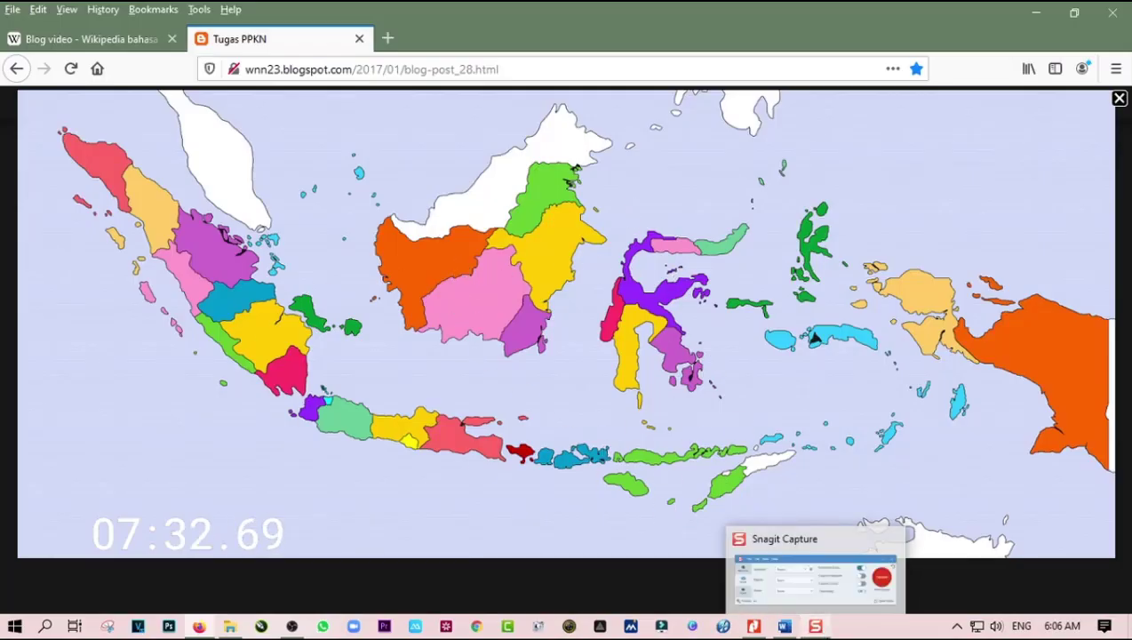
pyautogui.click(815, 626)
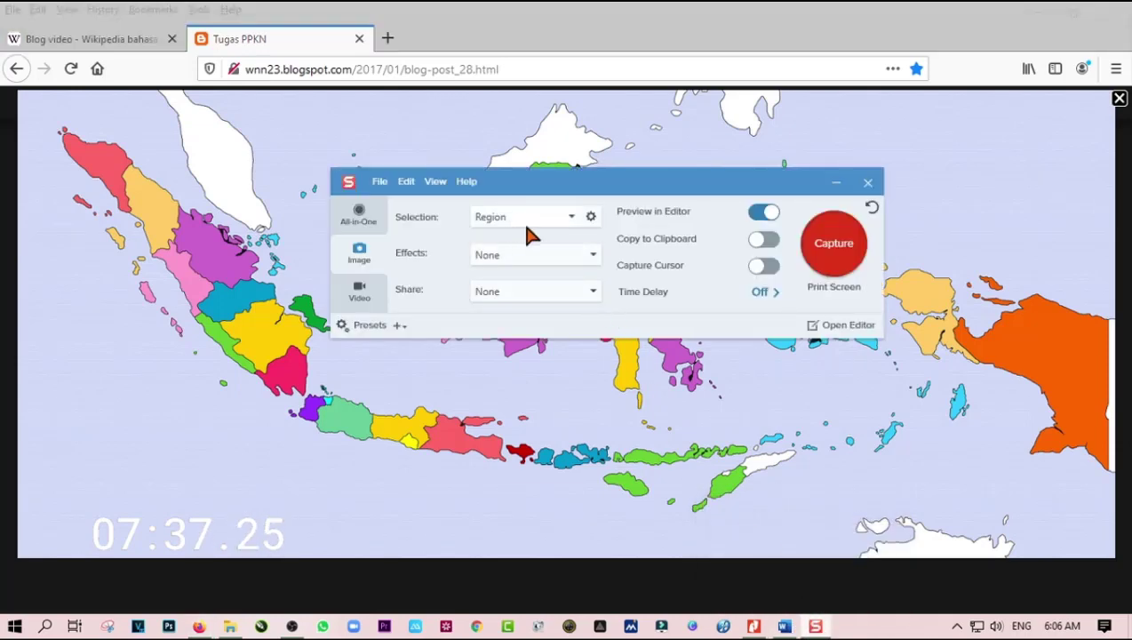
pyautogui.click(833, 245)
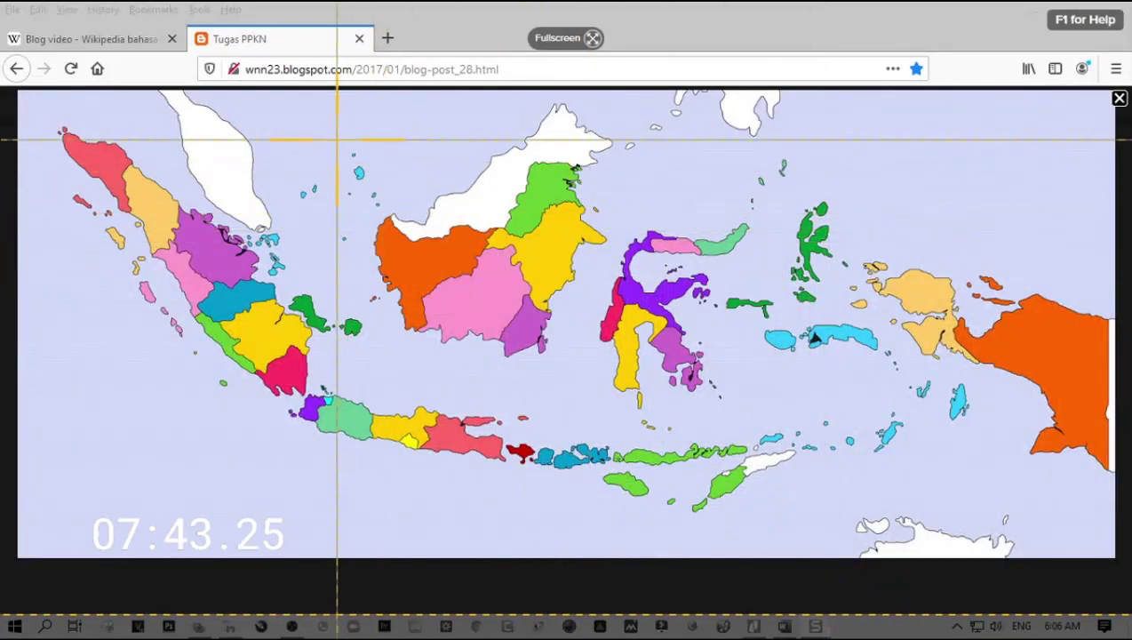
pyautogui.moveTo(359, 89); pyautogui.dragTo(601, 371)
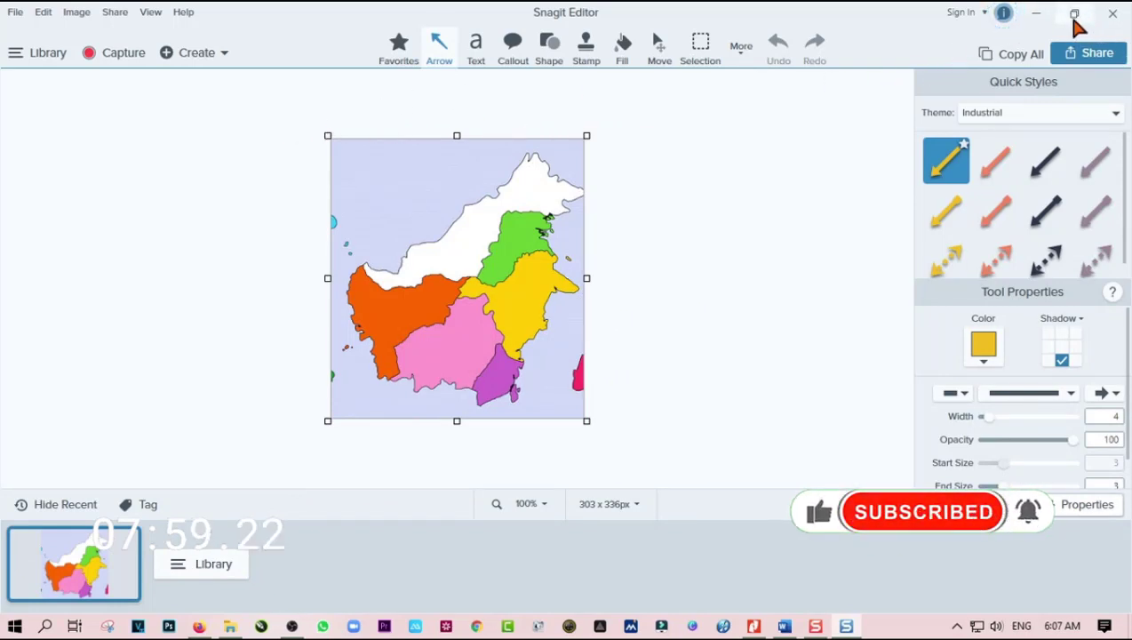
# Step: Restore the editor window to a smaller size, reposition it over the browser, and look through the Arrow quick styles
pyautogui.moveTo(897, 11); pyautogui.dragTo(855, 121)
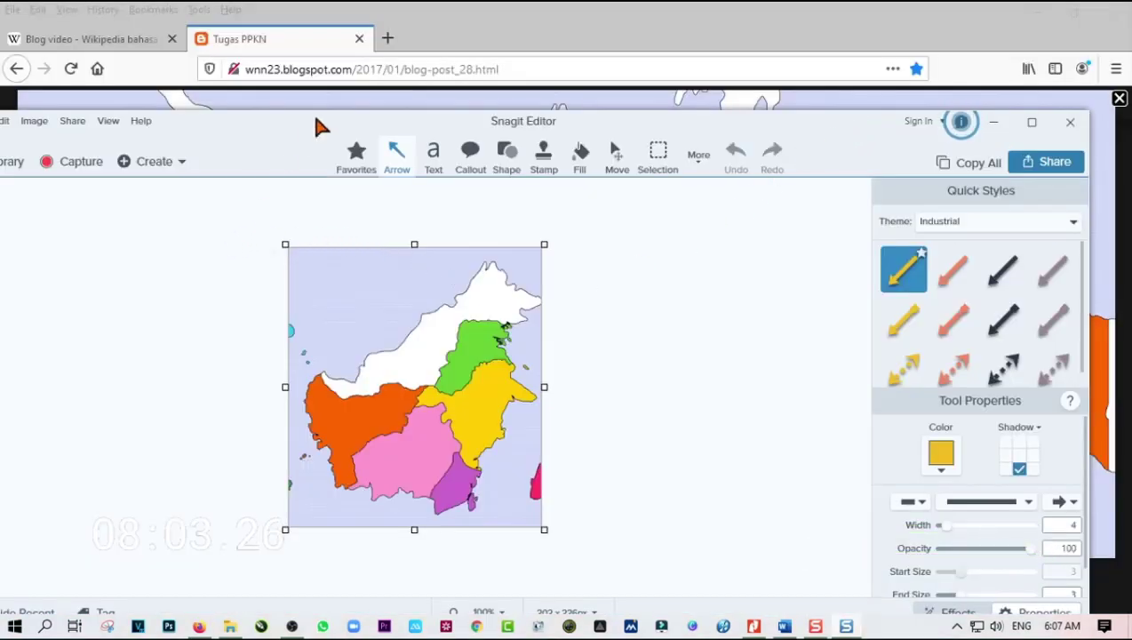
pyautogui.moveTo(320, 127); pyautogui.dragTo(371, 110)
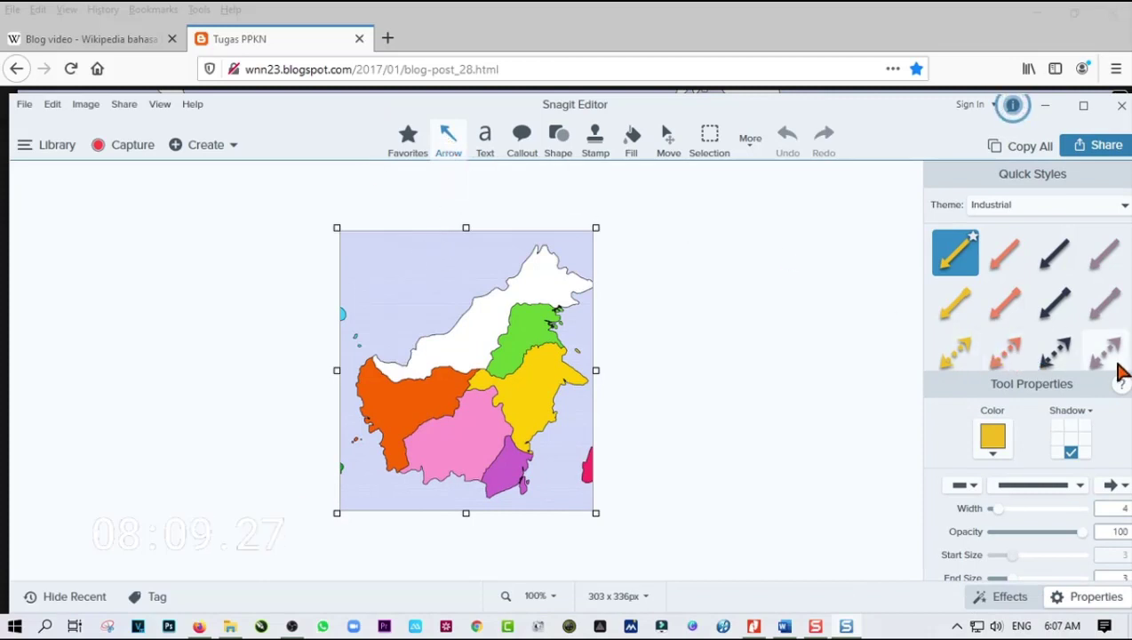
pyautogui.scroll(-1, 1020, 335)
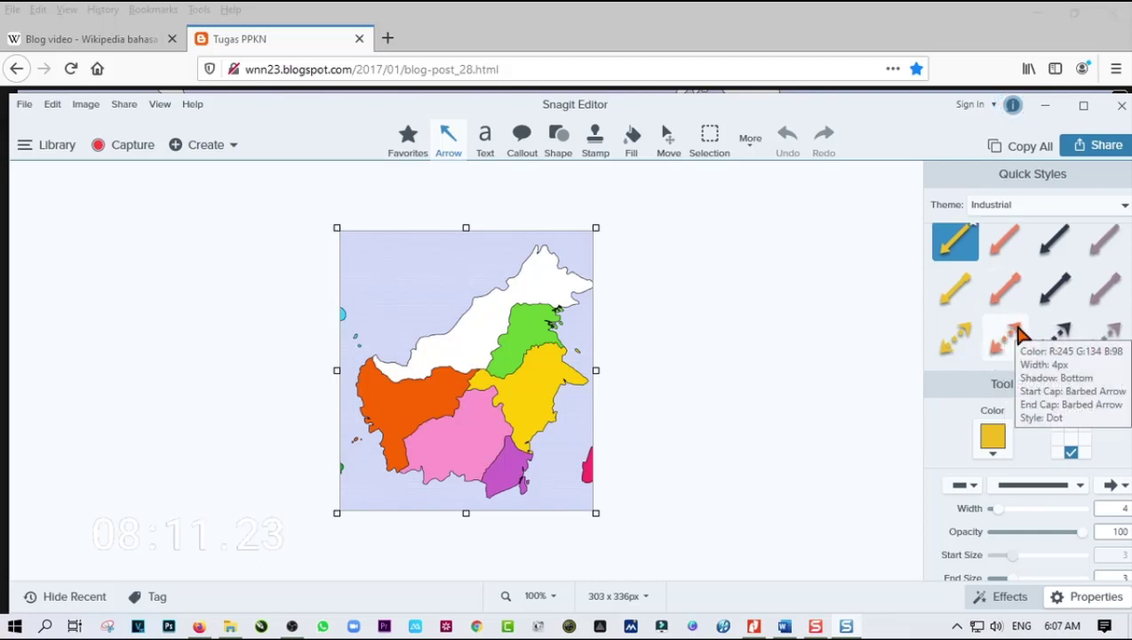
pyautogui.scroll(1, 1019, 335)
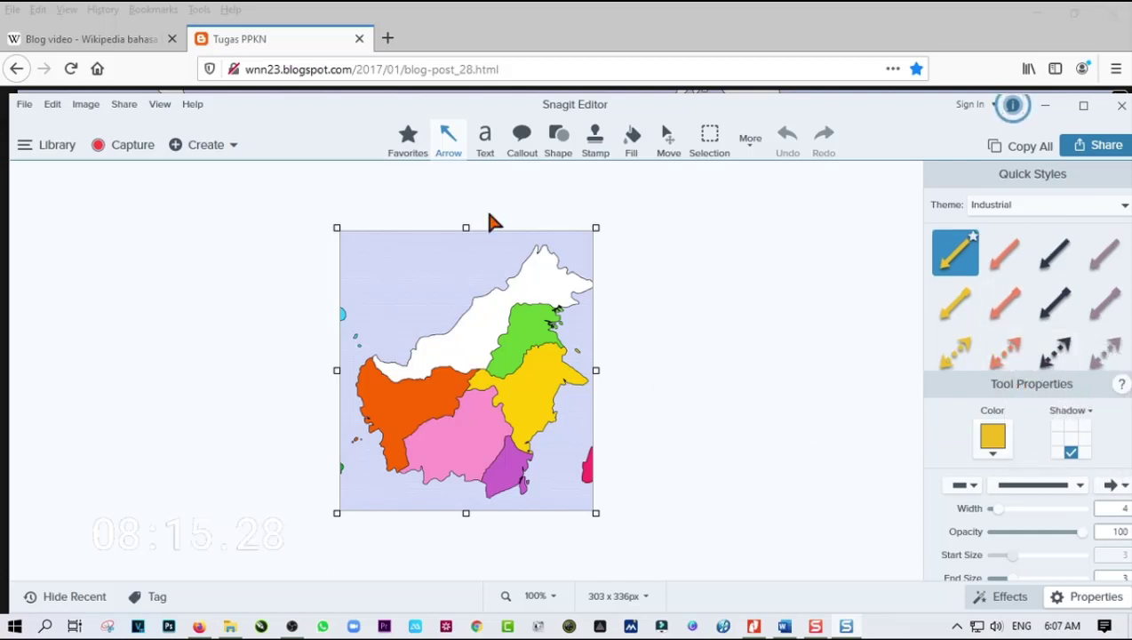
# Step: Look through the quick styles for the Text, Callout and Shape tools and the Business stamps
pyautogui.click(484, 153)
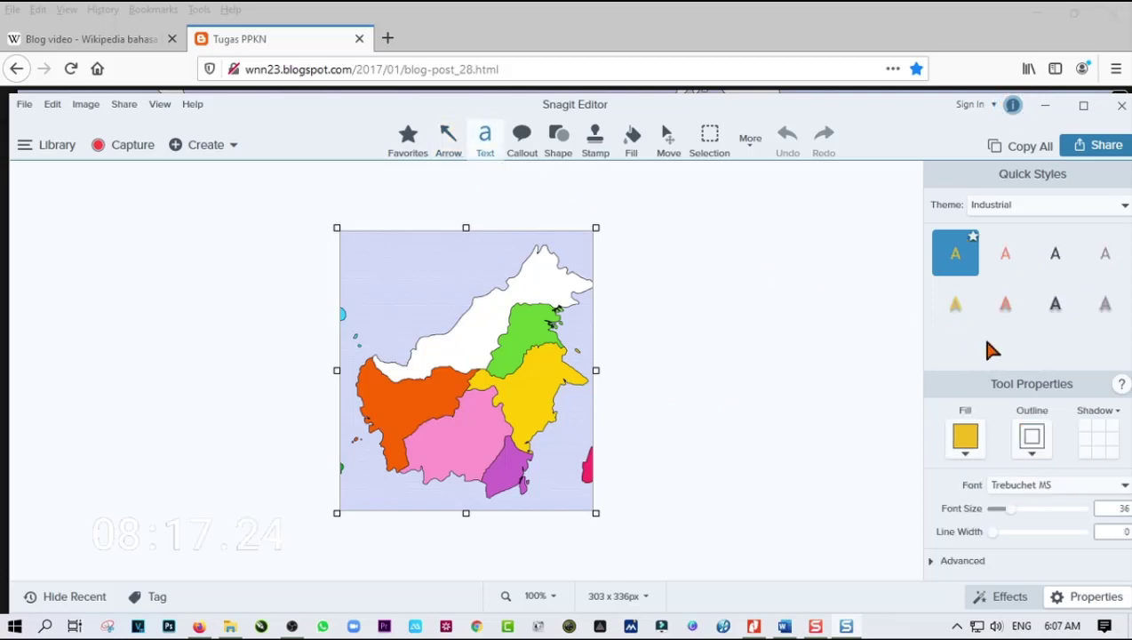
pyautogui.click(524, 151)
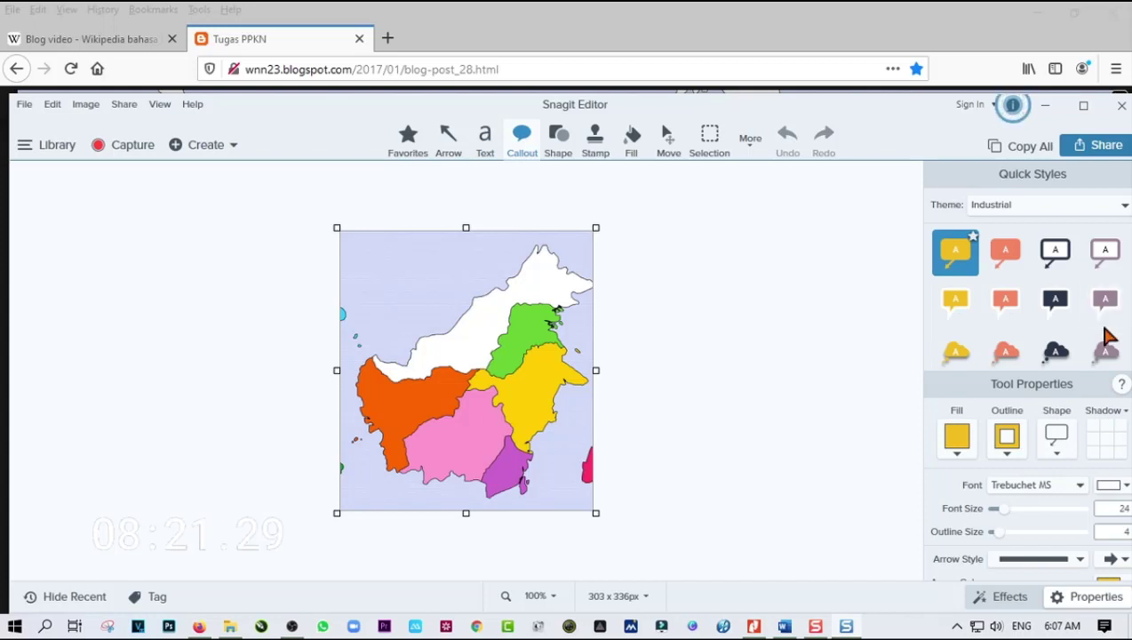
pyautogui.moveTo(1130, 257); pyautogui.dragTo(1131, 218)
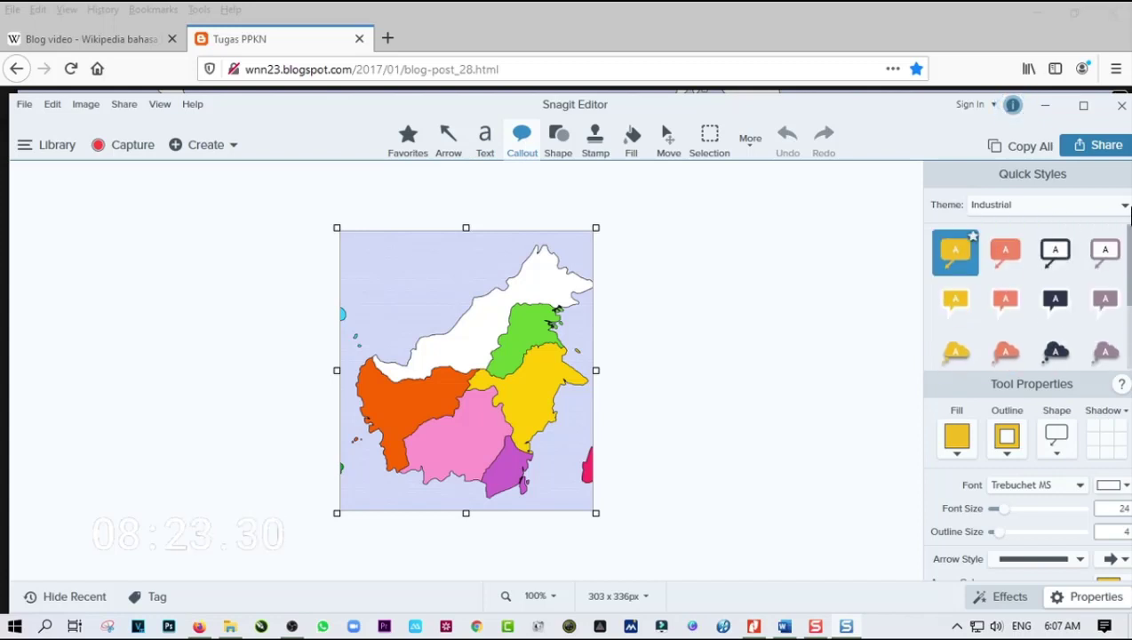
pyautogui.click(558, 143)
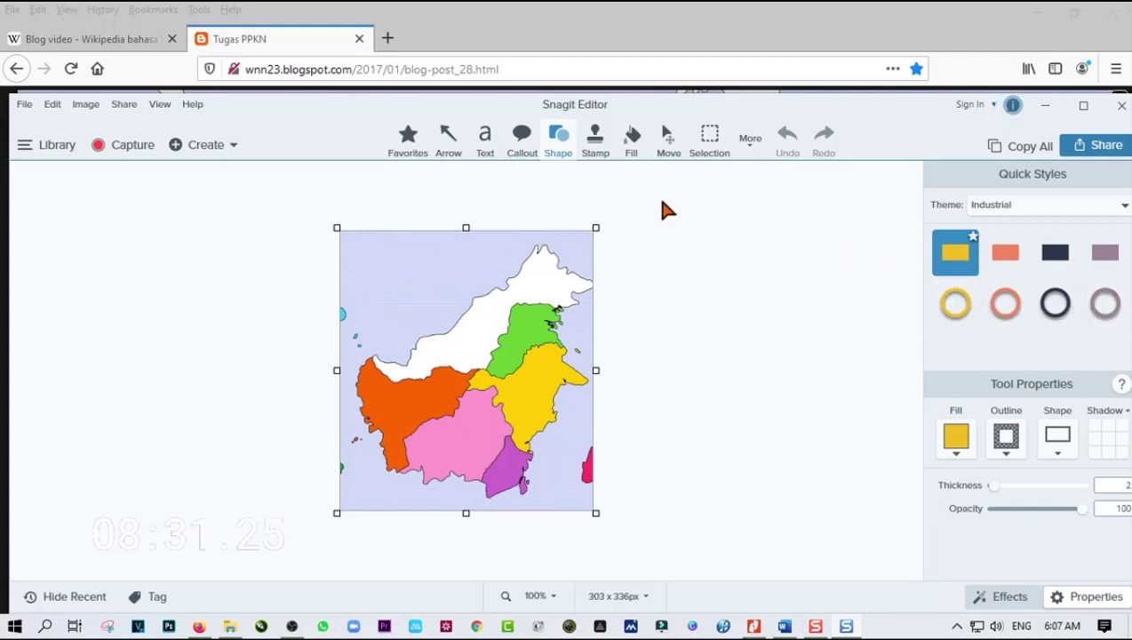
pyautogui.click(597, 142)
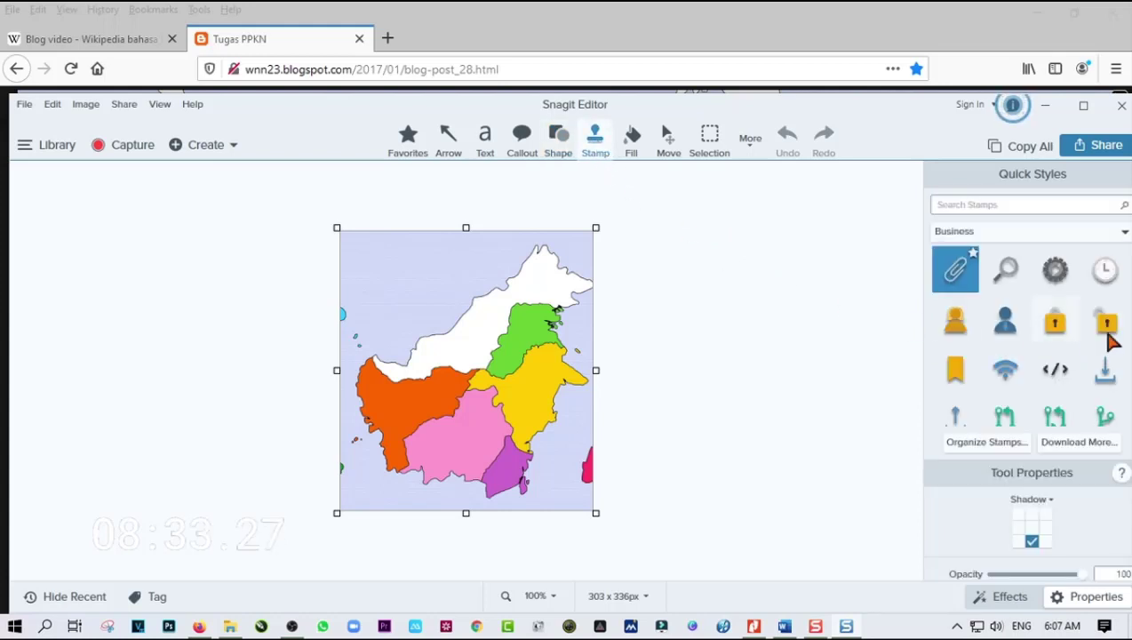
pyautogui.scroll(-5, 1100, 337)
pyautogui.scroll(-6, 1104, 318)
pyautogui.scroll(-8, 1104, 320)
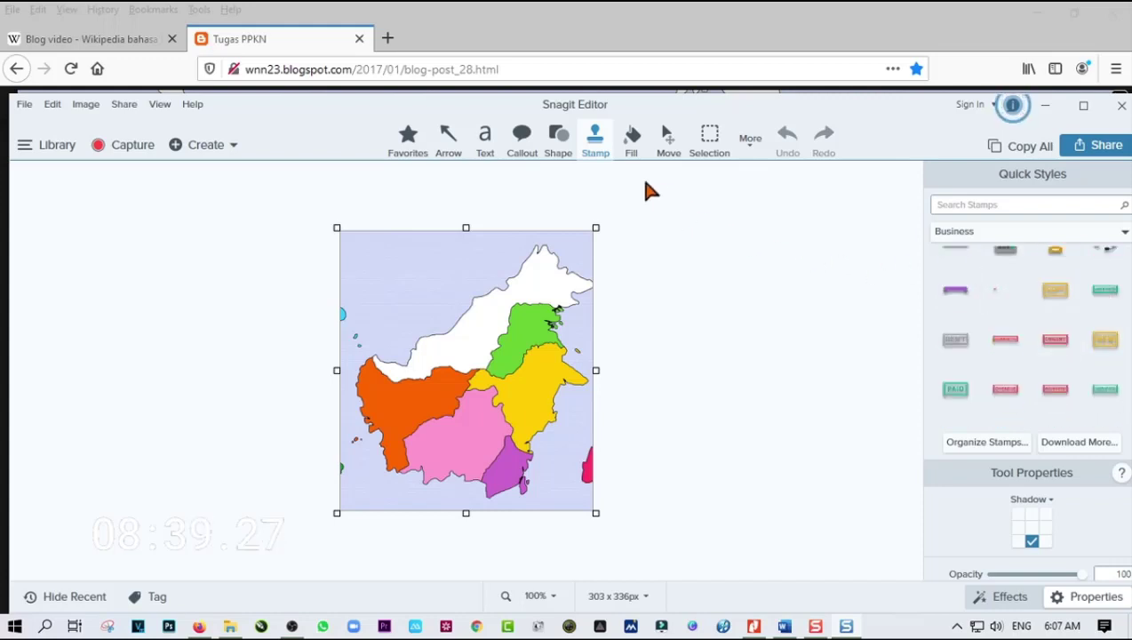
# Step: Fill the sea background of the captured map with yellow and switch to the Move tool
pyautogui.click(635, 138)
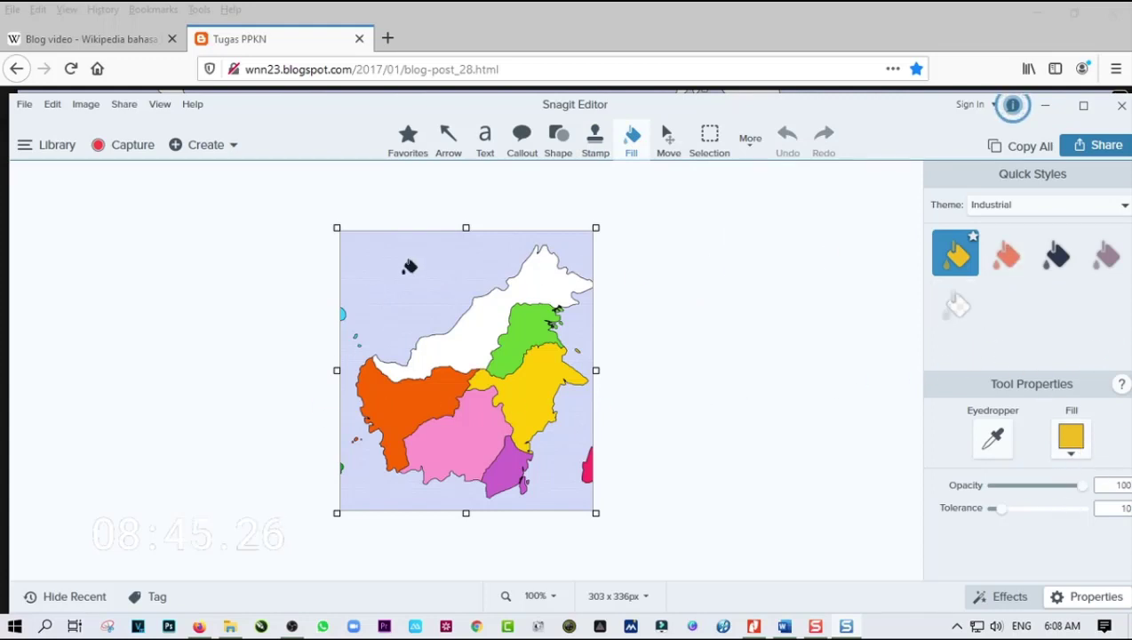
pyautogui.click(472, 267)
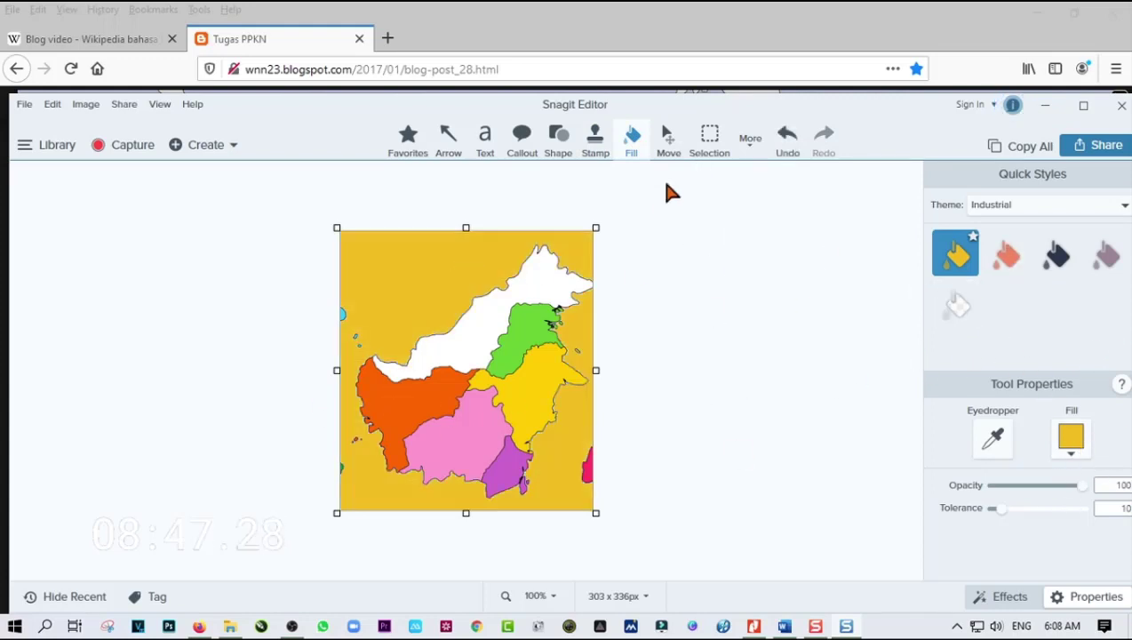
pyautogui.click(668, 140)
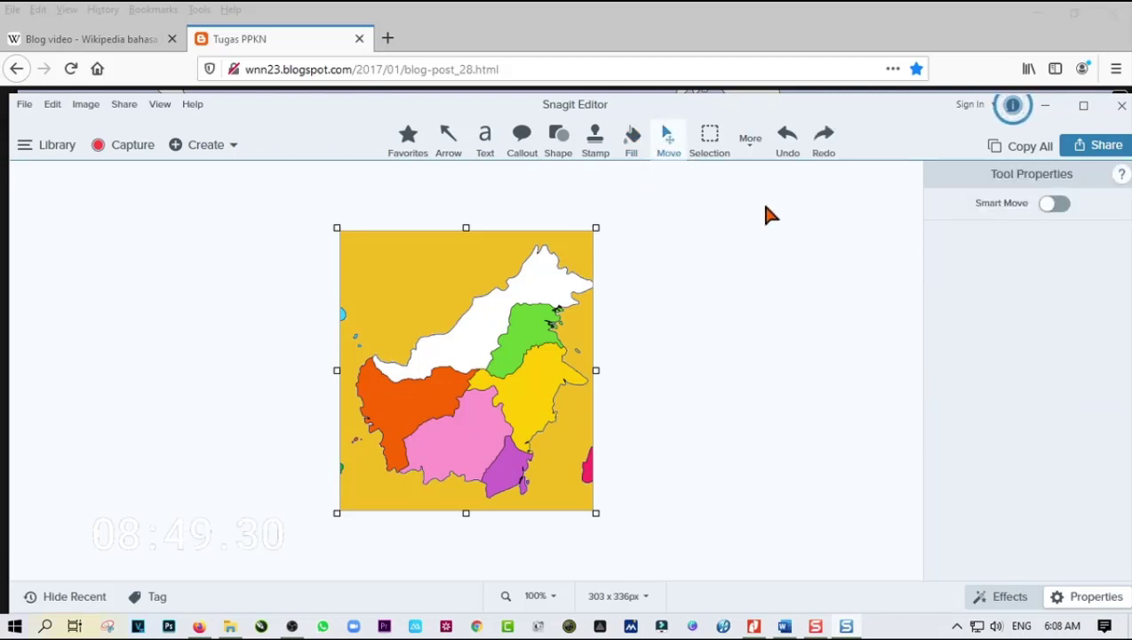
# Step: Look through the additional editing tools, such as Simplify, Magic Wand, Crop, Pen, Step and Magnify
pyautogui.click(750, 147)
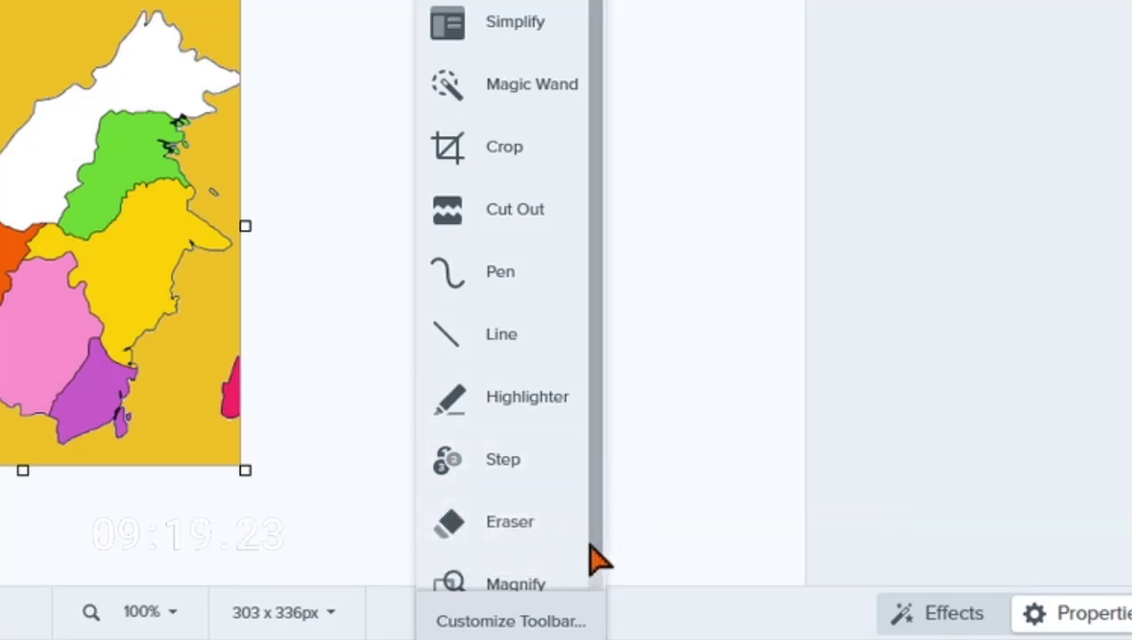
pyautogui.scroll(-1, 606, 484)
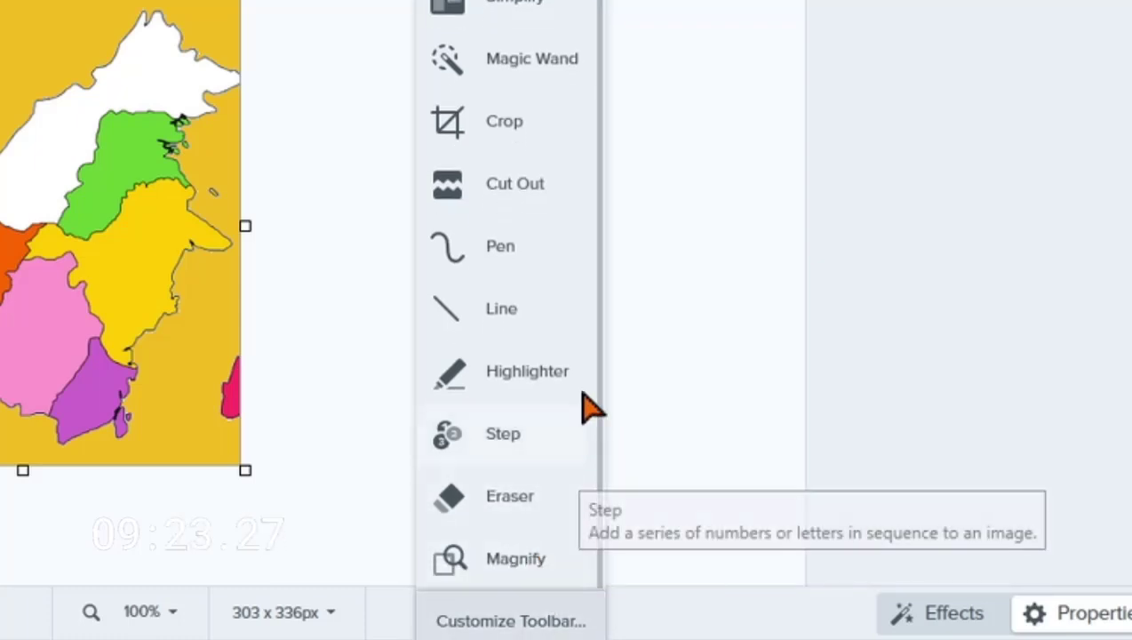
pyautogui.click(673, 3)
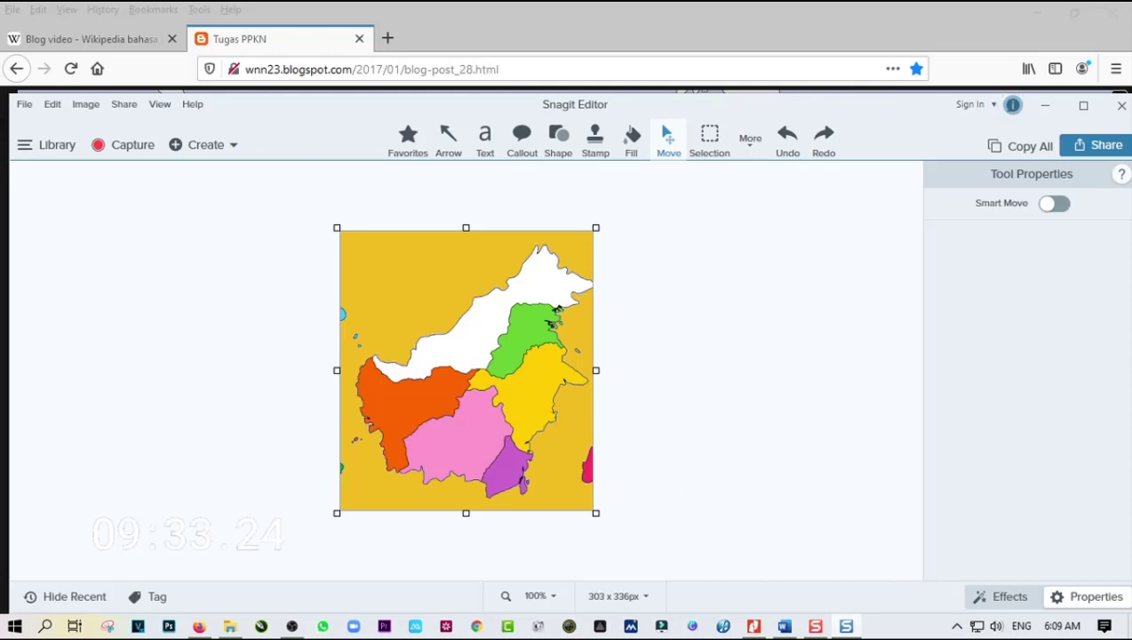
# Step: Minimize the browser and maximize the Snagit Editor window
pyautogui.click(119, 40)
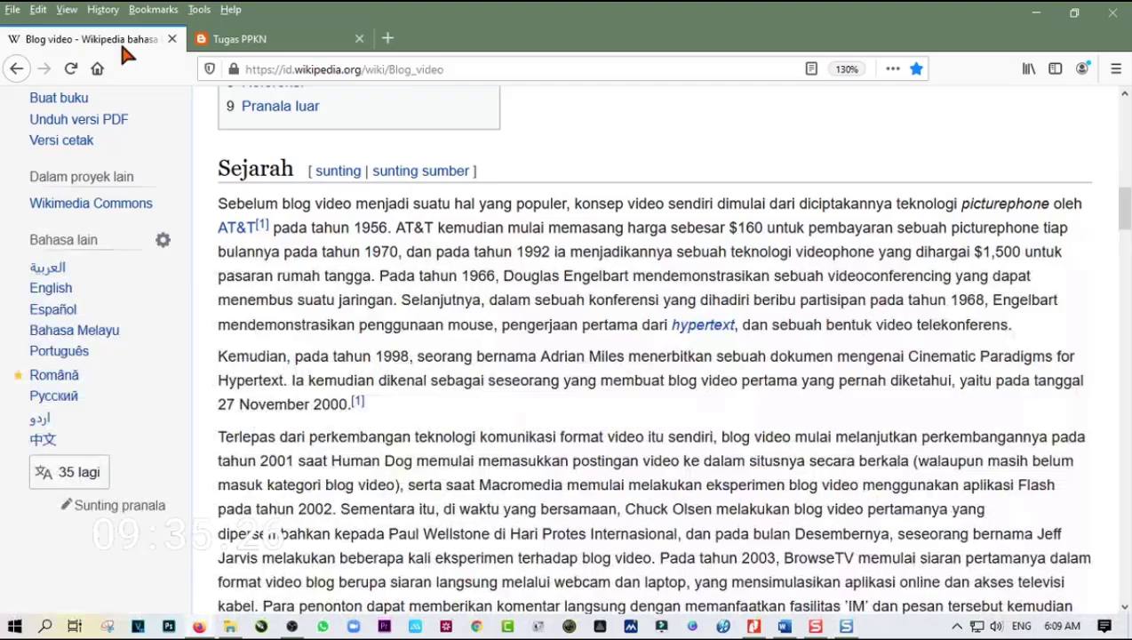
pyautogui.click(1035, 12)
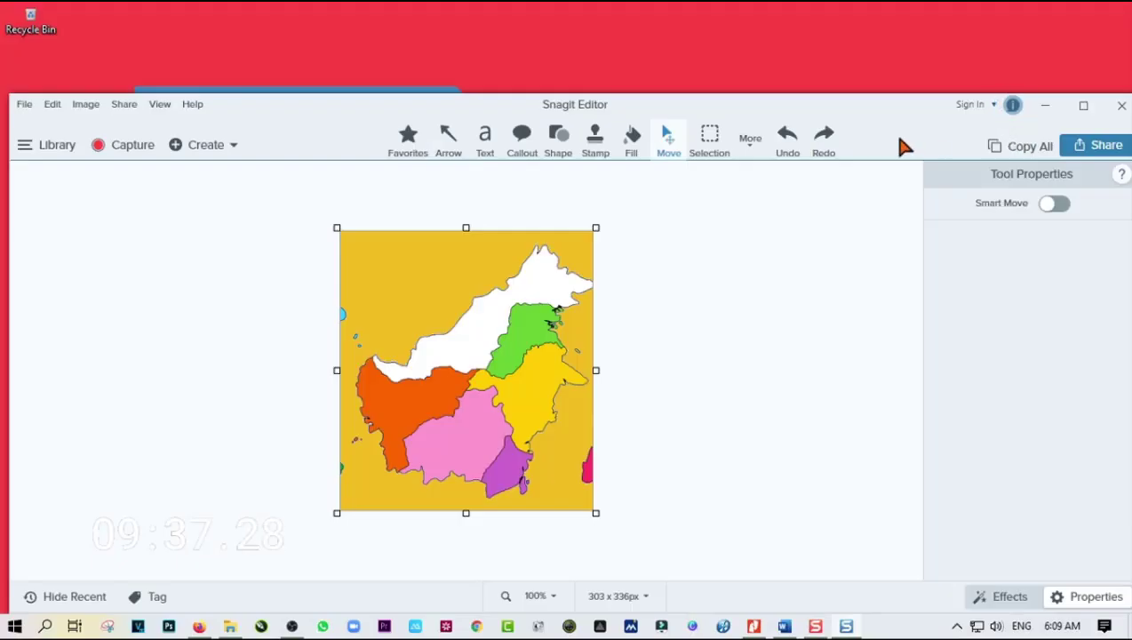
pyautogui.click(1083, 106)
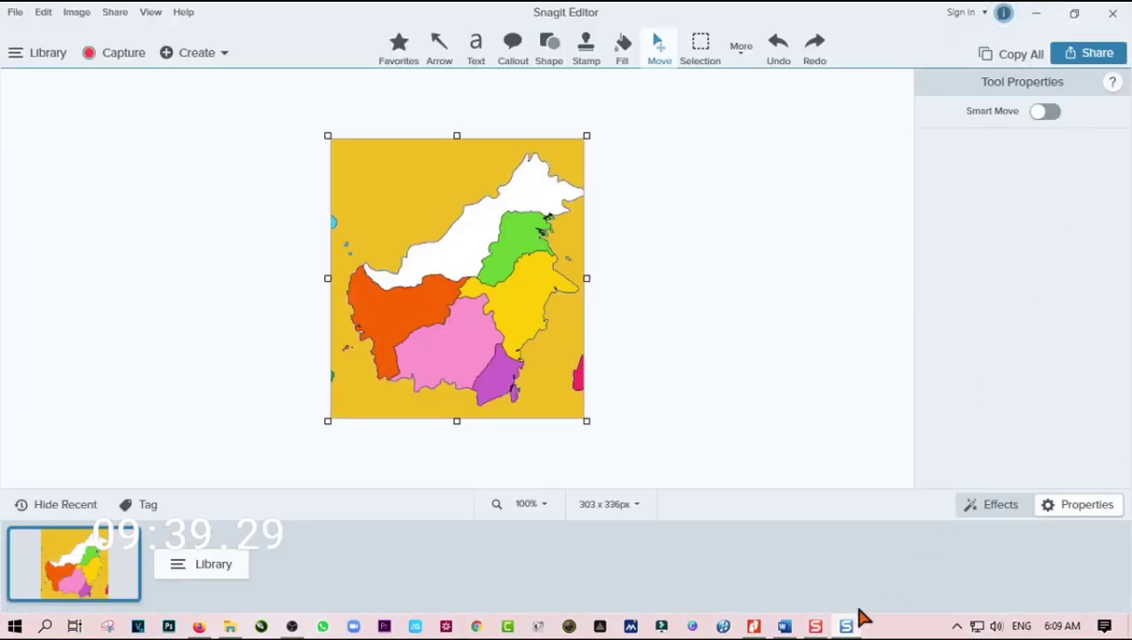
# Step: Return to the Indonesia map in the browser and reposition the Snagit capture window over it
pyautogui.click(199, 626)
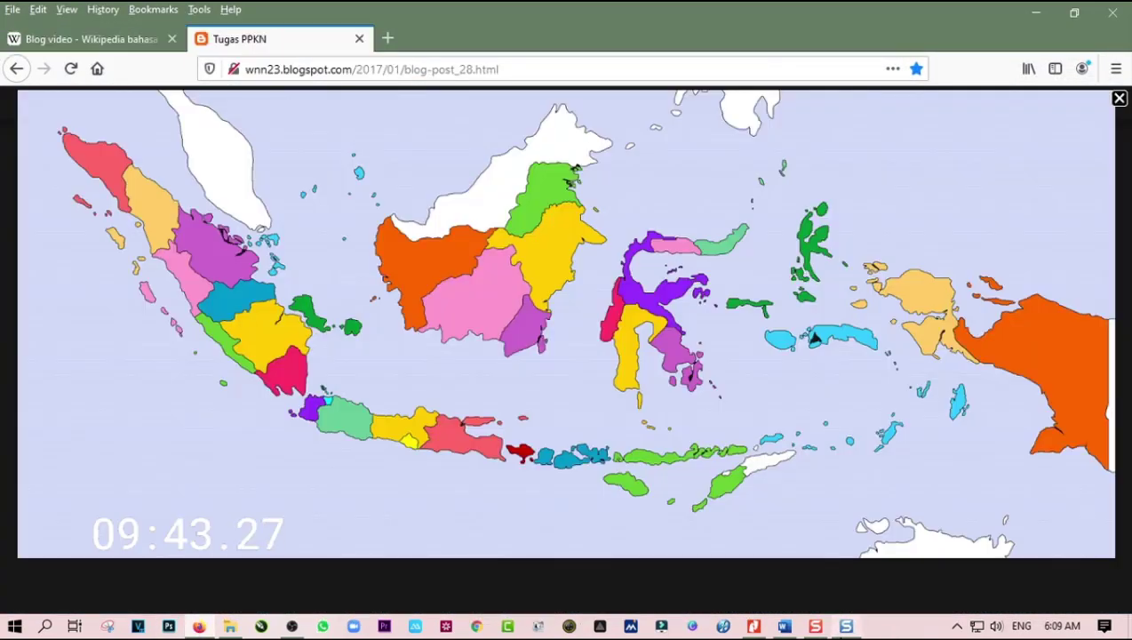
pyautogui.click(827, 633)
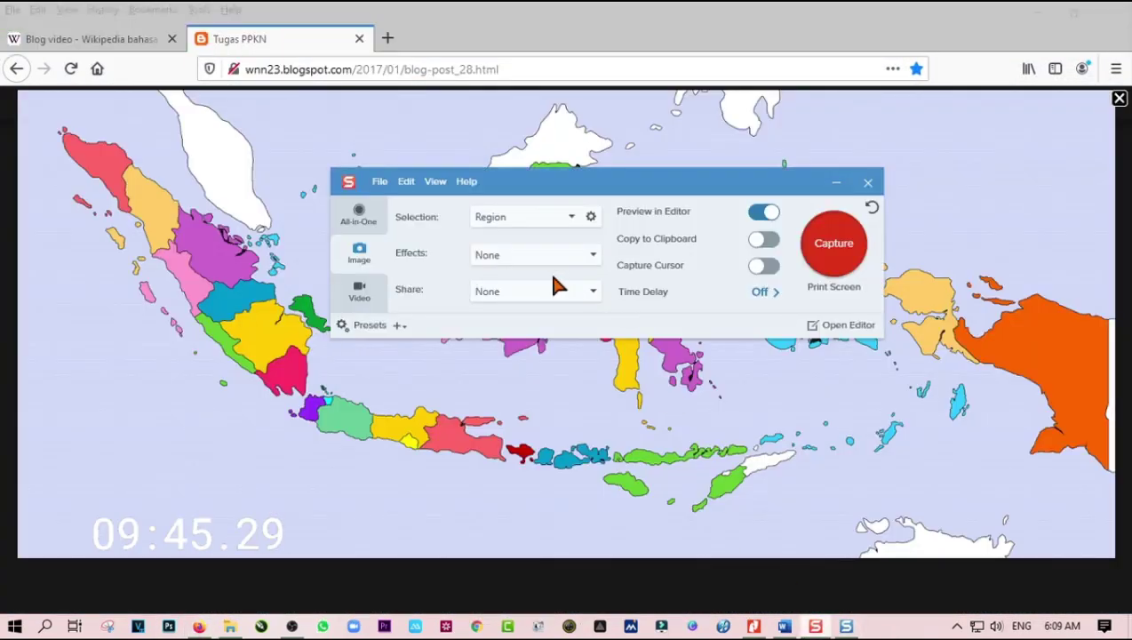
pyautogui.moveTo(600, 185); pyautogui.dragTo(637, 159)
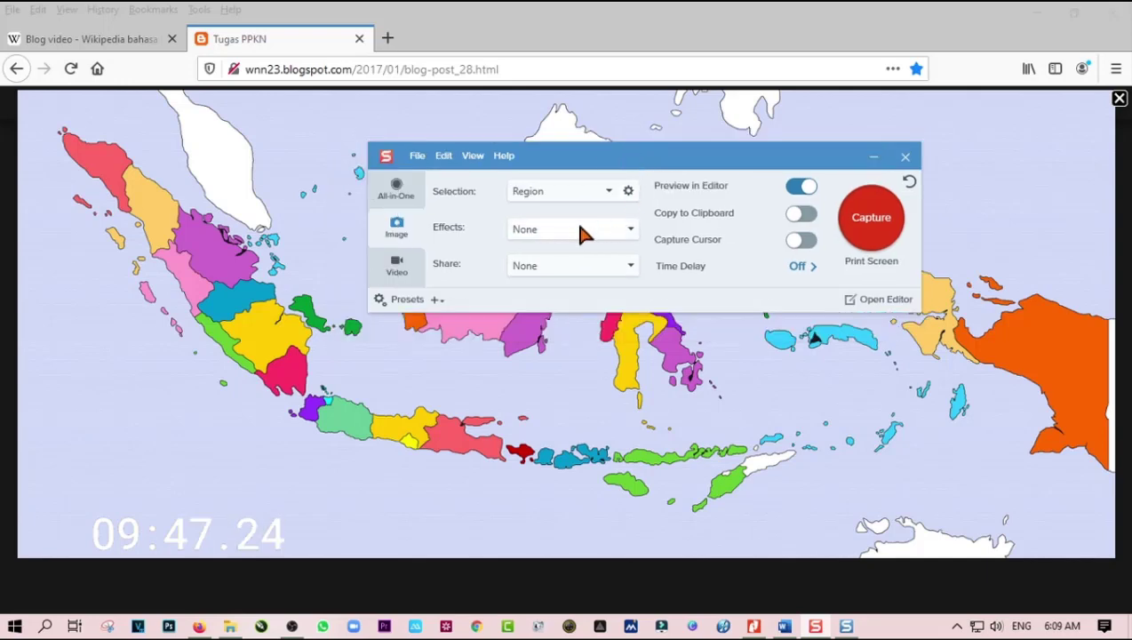
# Step: Set the capture effect to Edges and capture the Borneo region of the map, about 314 x 323 px
pyautogui.click(622, 230)
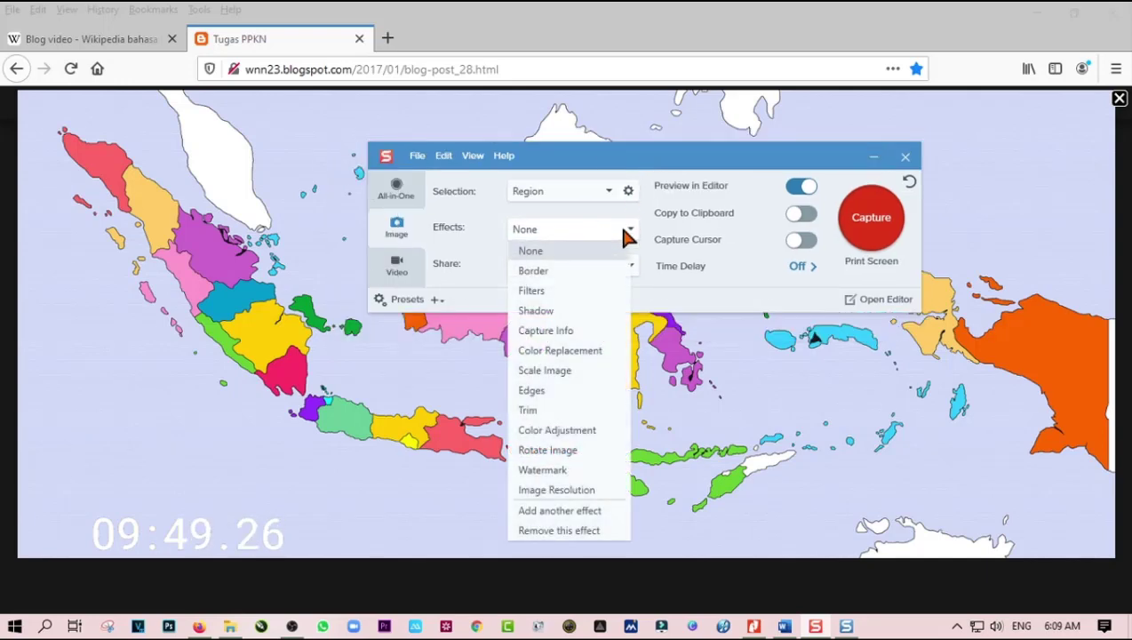
pyautogui.click(541, 391)
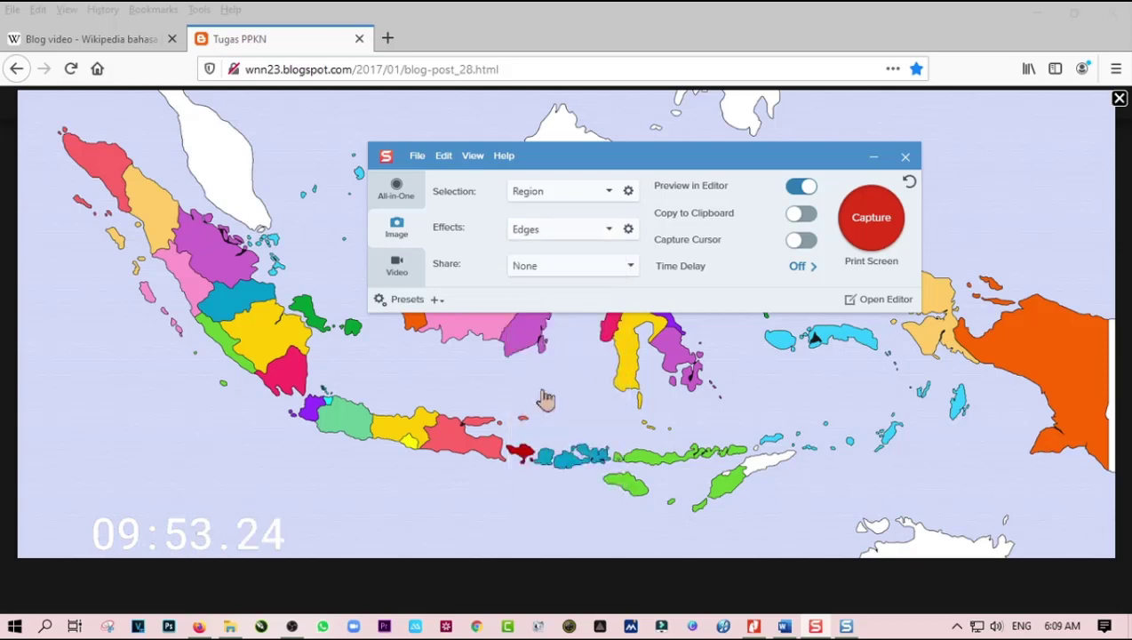
pyautogui.click(871, 217)
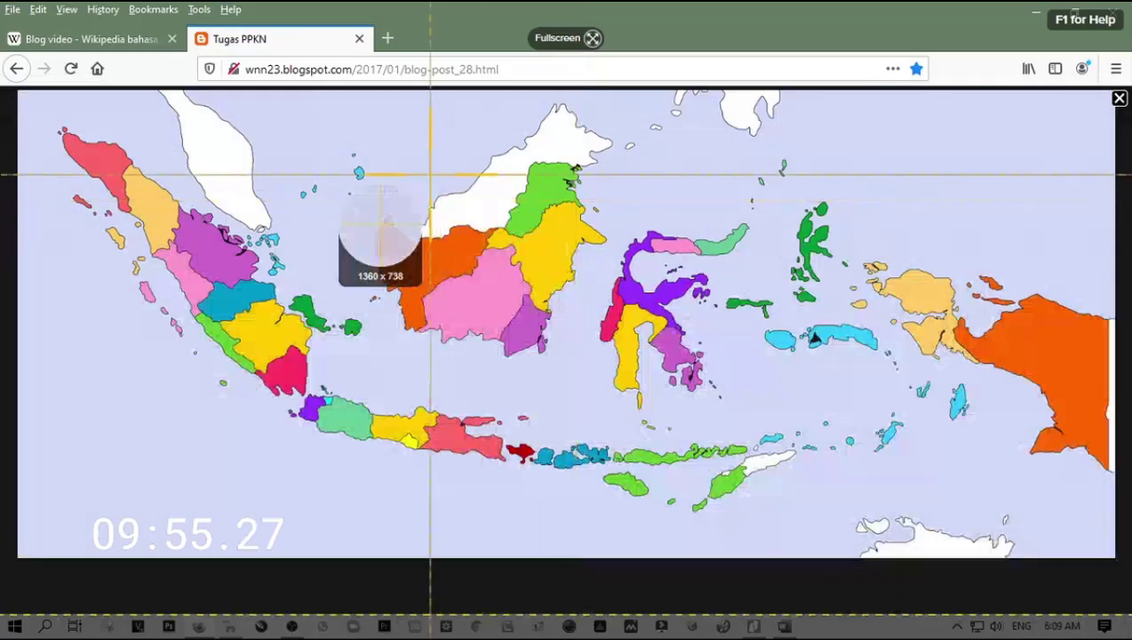
pyautogui.moveTo(353, 94); pyautogui.dragTo(614, 361)
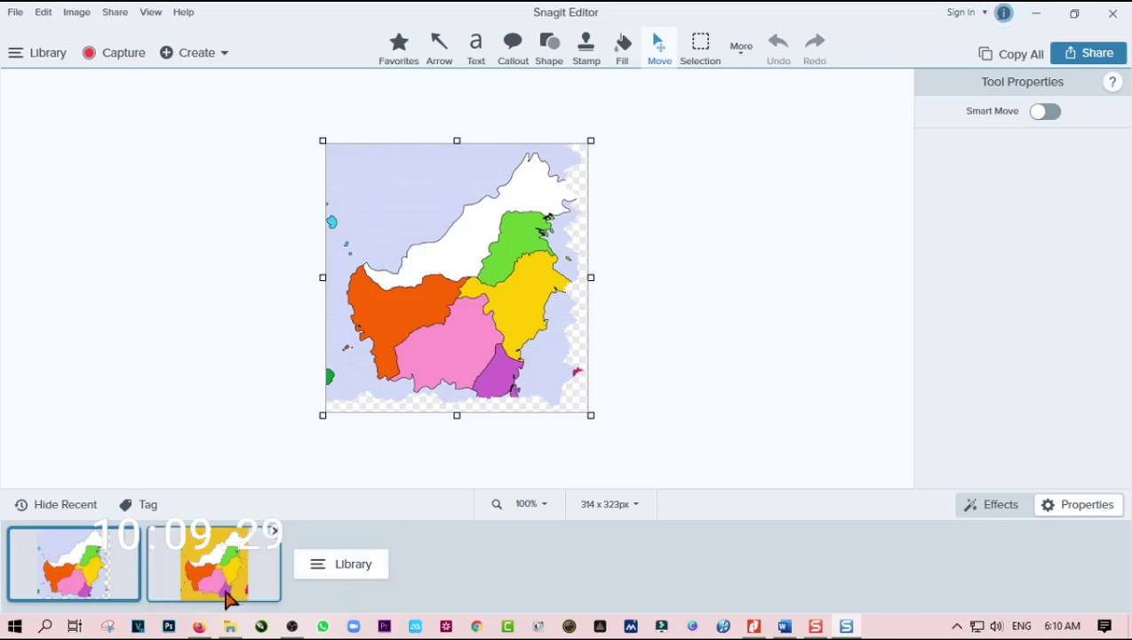
# Step: Remove both map captures from the editor's tray of recent captures
pyautogui.click(276, 533)
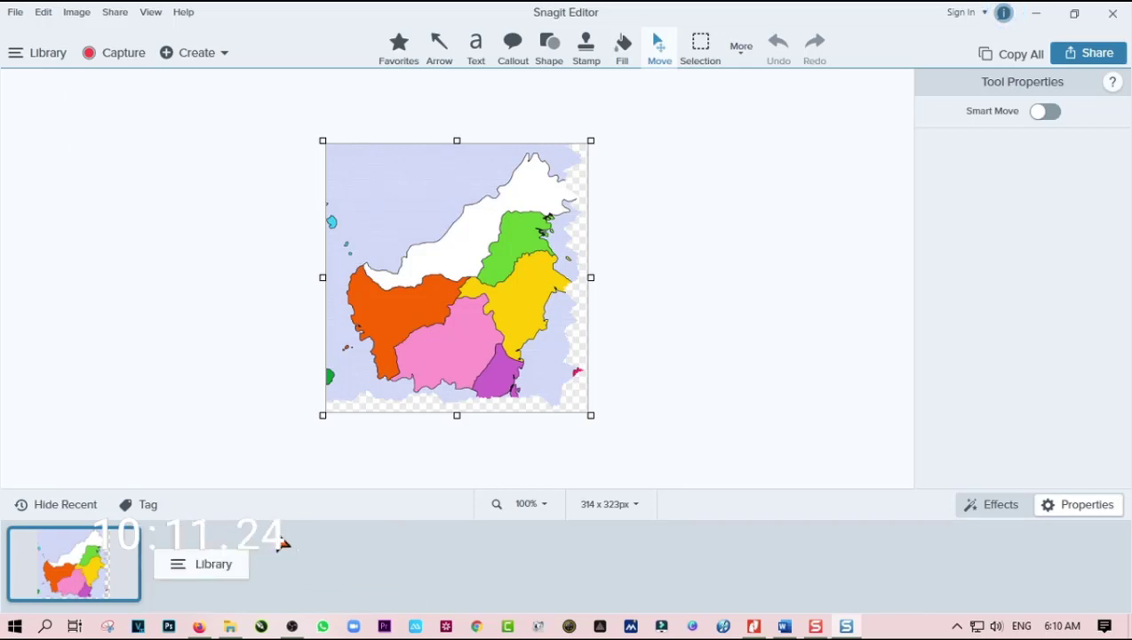
pyautogui.click(136, 533)
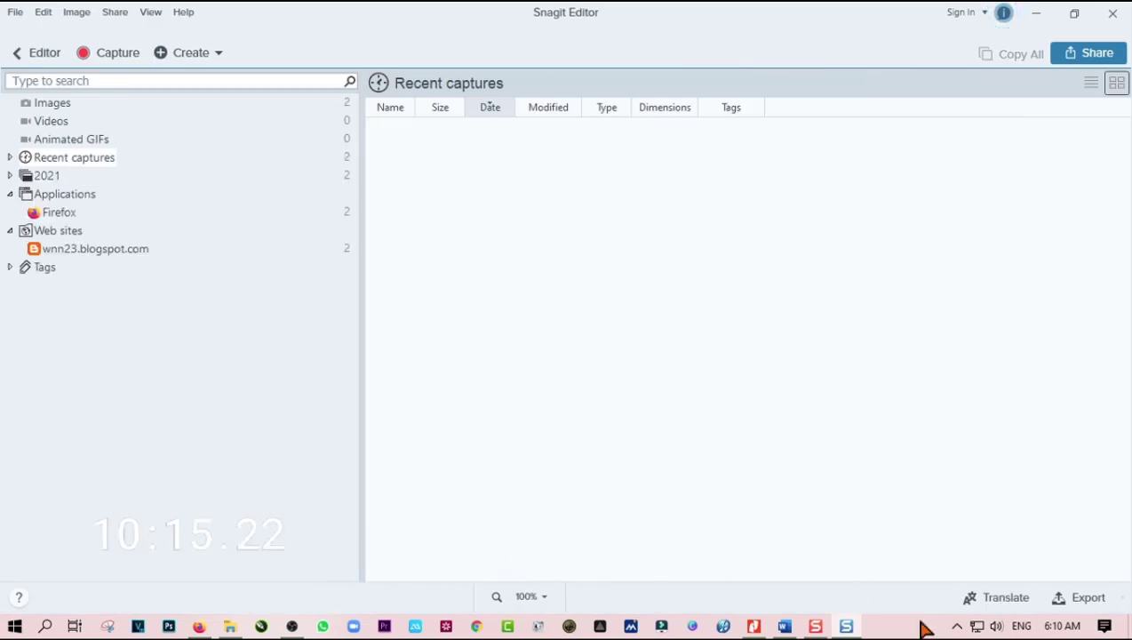
# Step: Capture the browser window showing the Indonesia map, using the Window selection with the Border effect
pyautogui.click(813, 629)
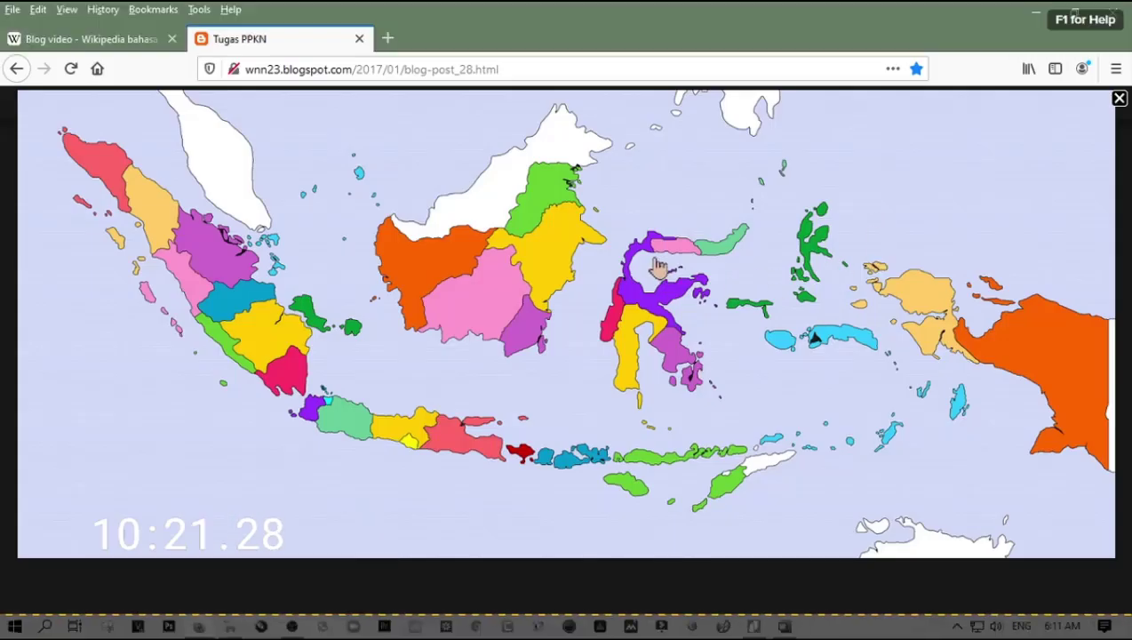
pyautogui.click(646, 257)
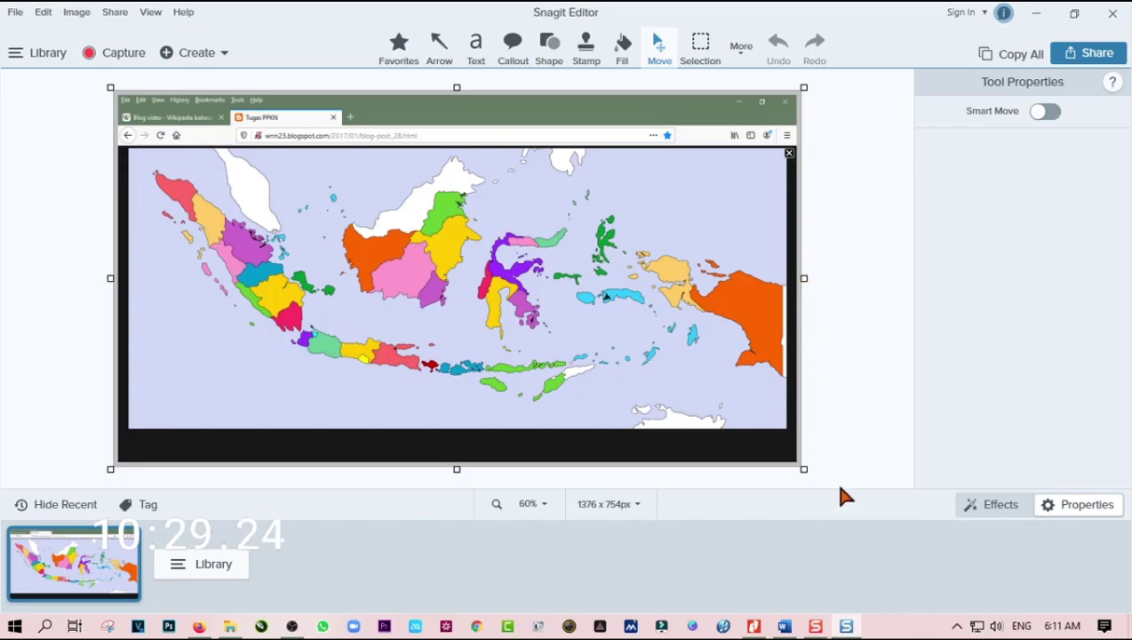
# Step: Set the capture selection to Fullscreen and capture the whole screen with the Border effect
pyautogui.click(823, 628)
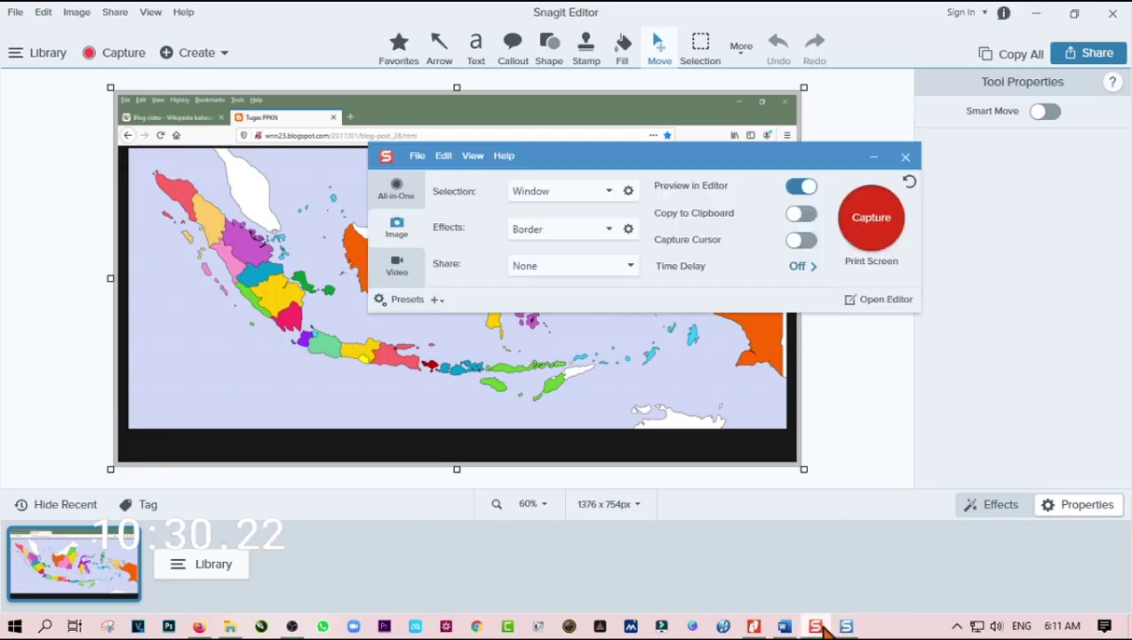
pyautogui.click(611, 191)
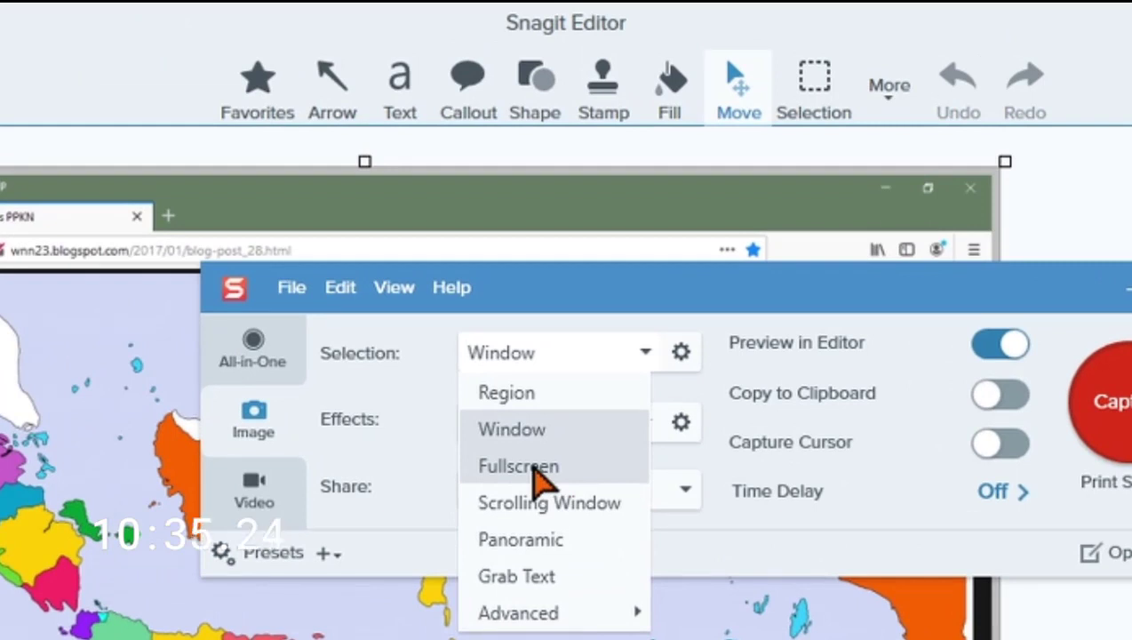
pyautogui.click(534, 468)
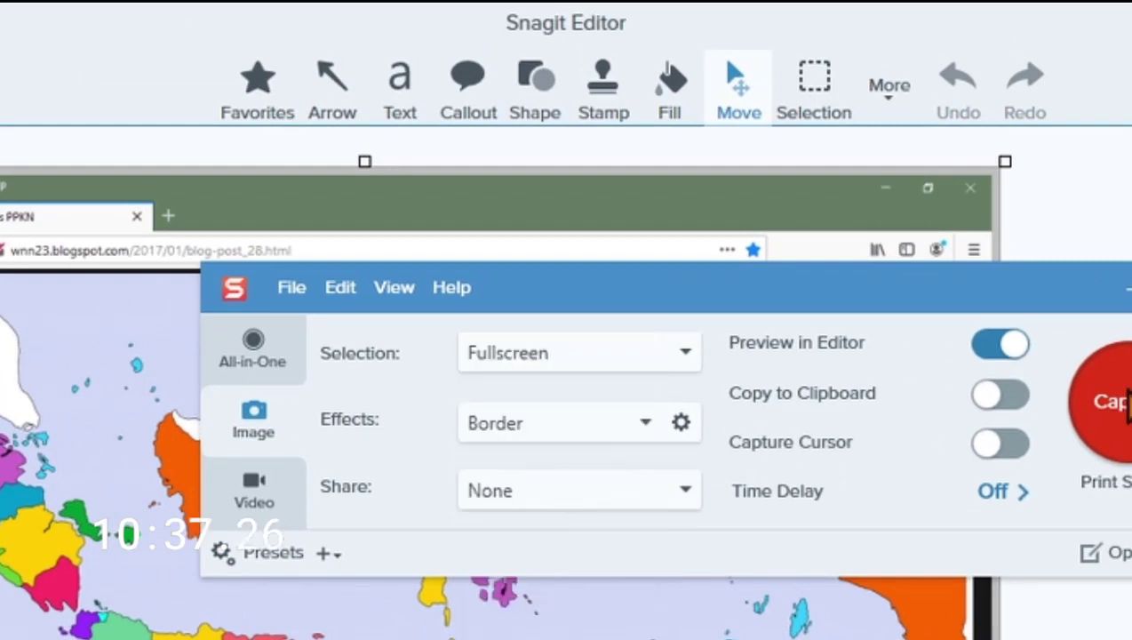
pyautogui.click(1124, 397)
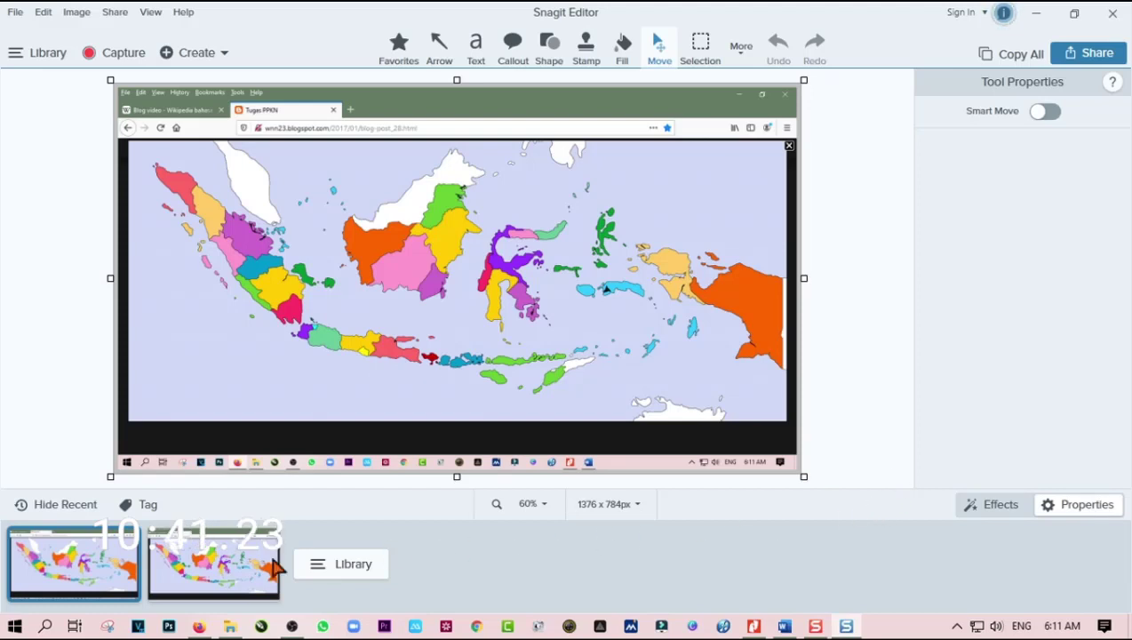
# Step: Compare the window capture and the fullscreen capture in the editor's tray of recent captures
pyautogui.click(209, 566)
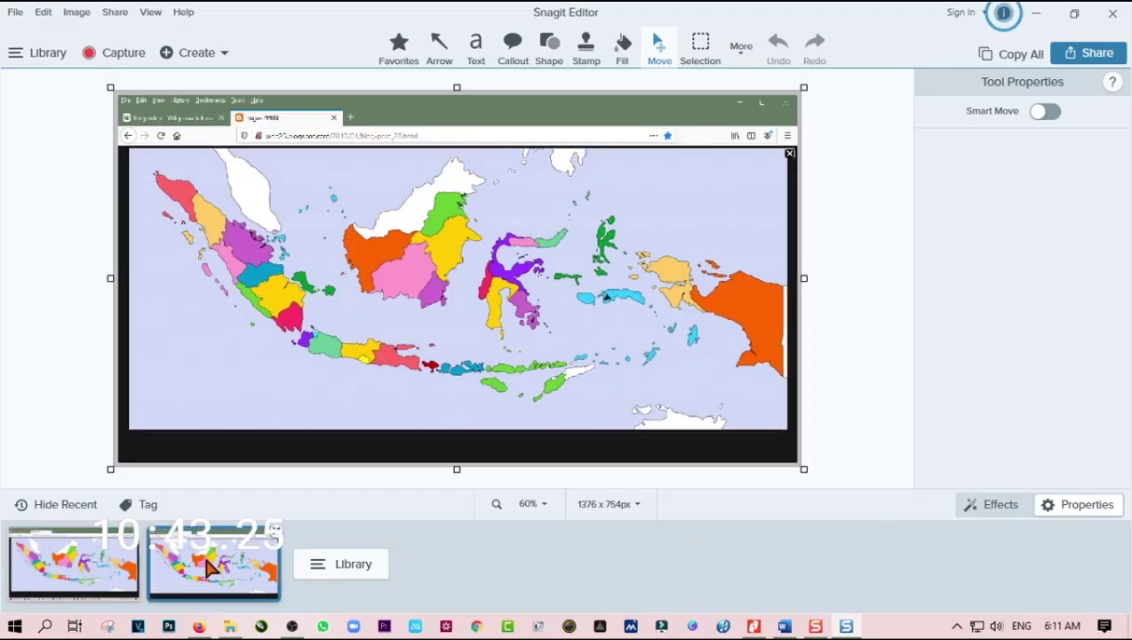
pyautogui.click(36, 582)
pyautogui.click(198, 579)
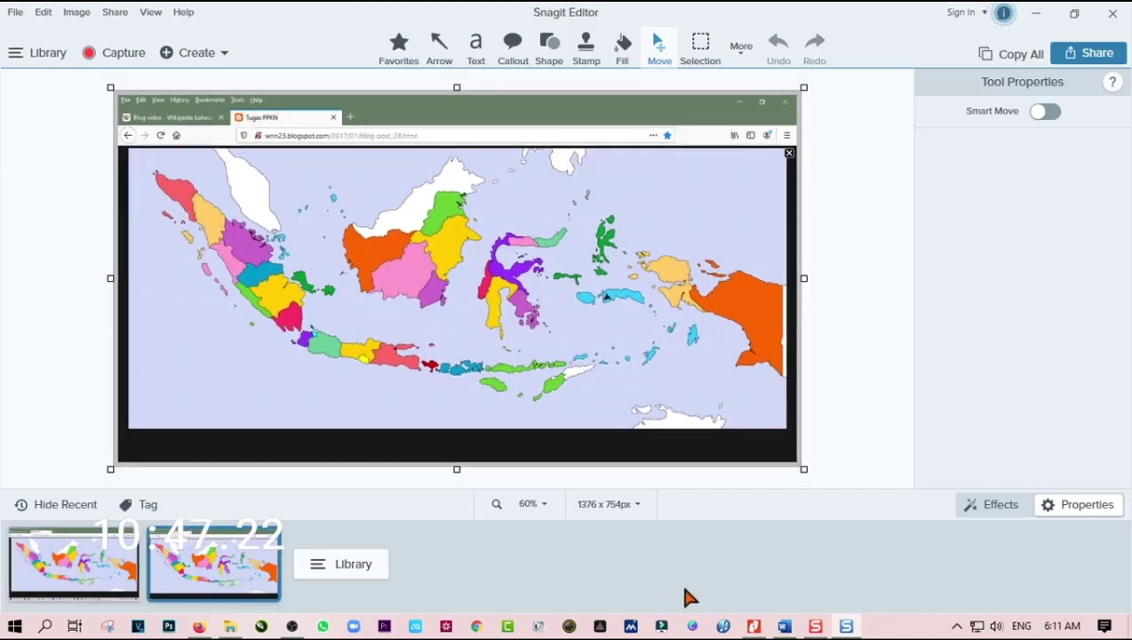
# Step: Hide the Snagit Editor so the capture window sits over the Indonesia map in the browser
pyautogui.click(815, 627)
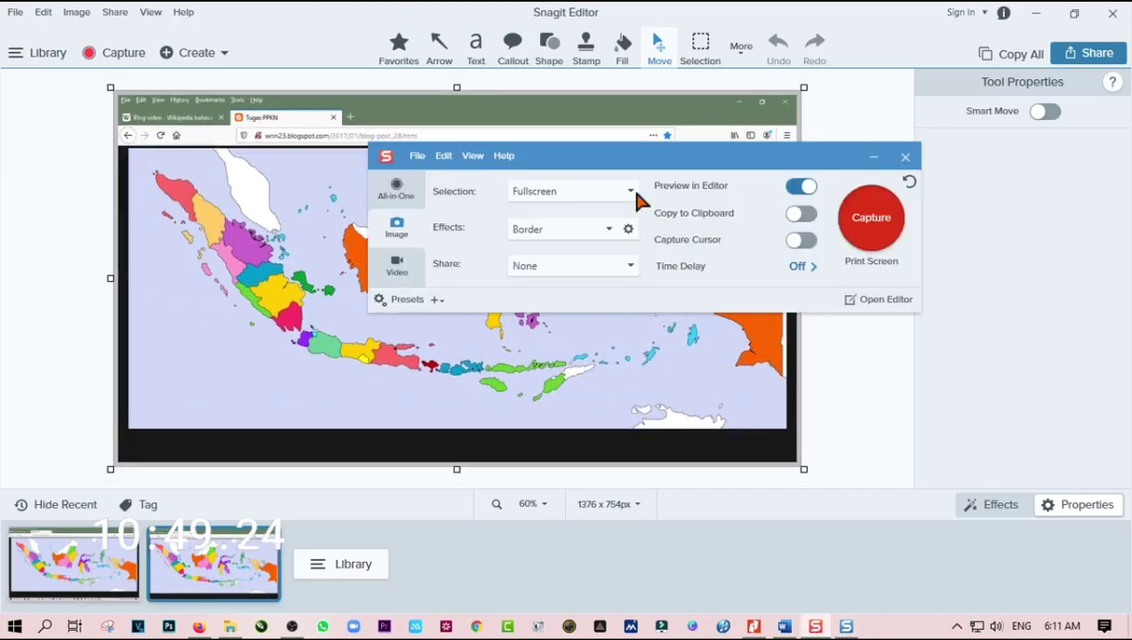
pyautogui.click(632, 193)
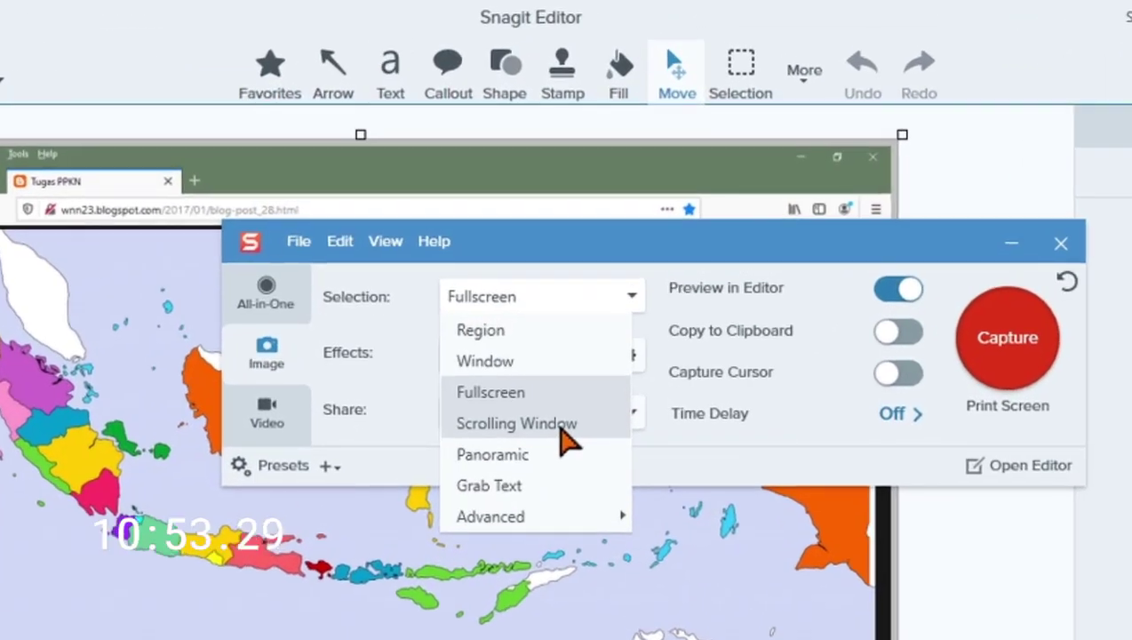
pyautogui.click(1007, 634)
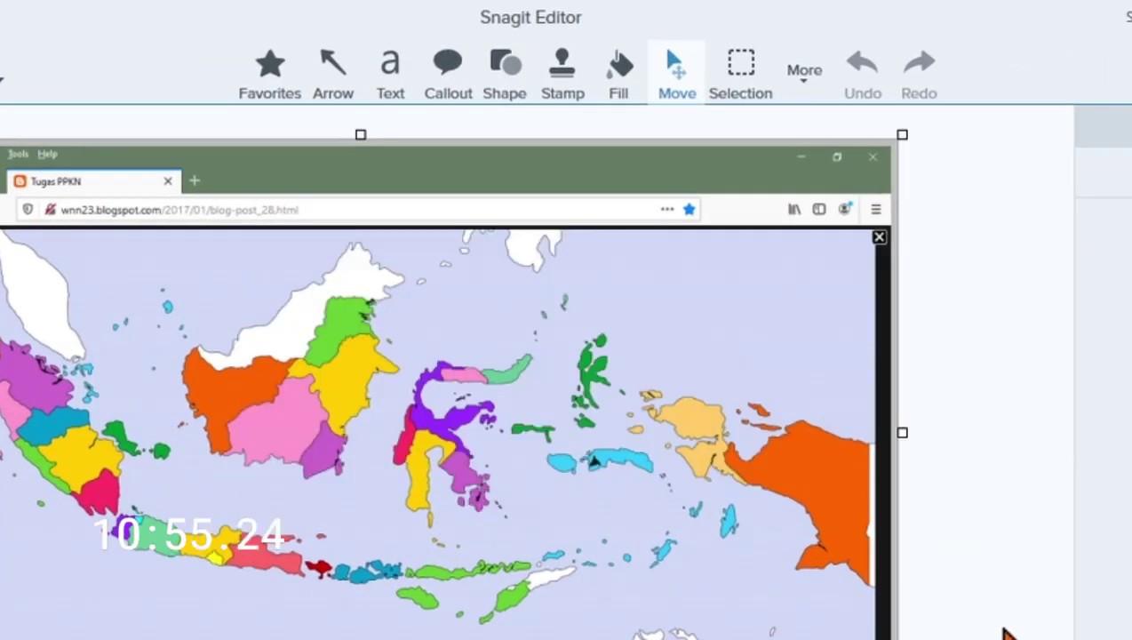
pyautogui.click(846, 626)
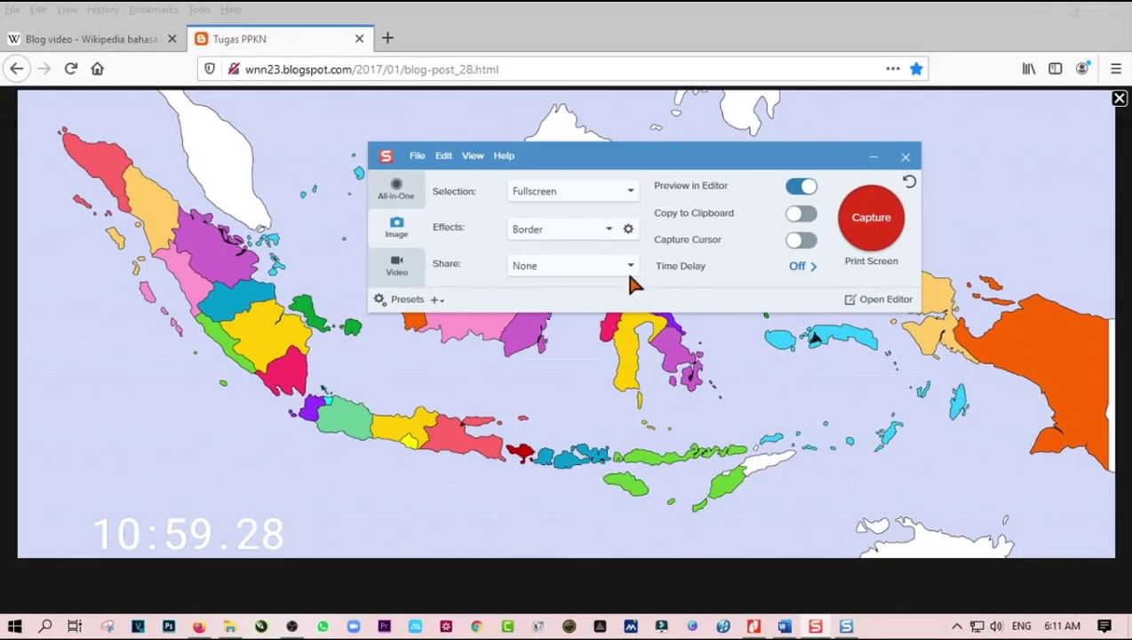
# Step: Set the capture selection to Scrolling Window and the effect to None
pyautogui.click(627, 191)
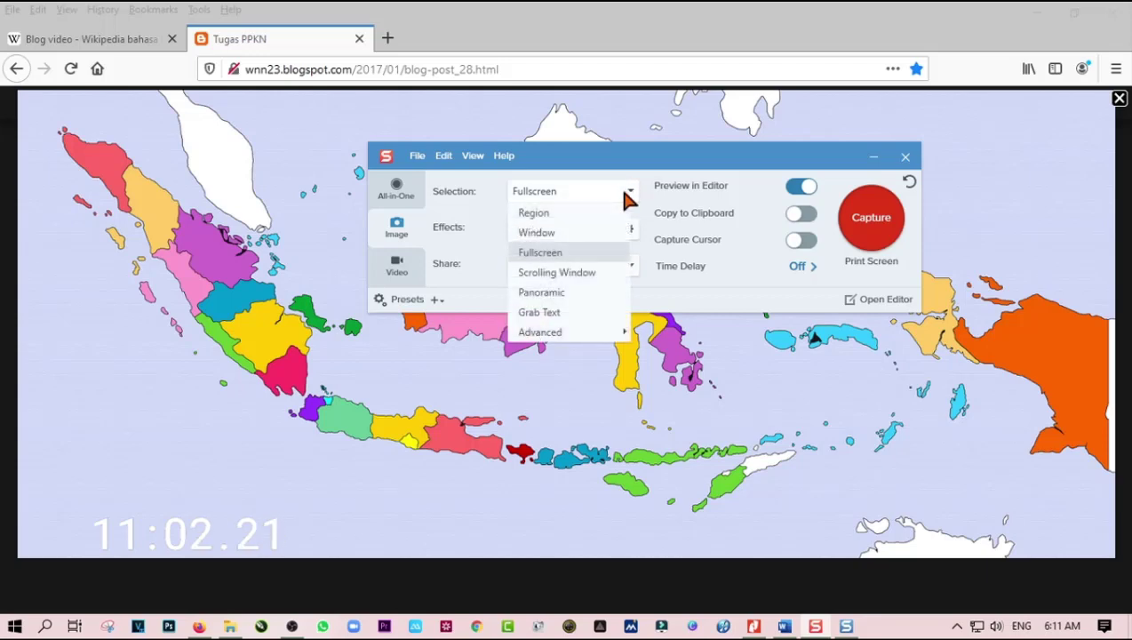
pyautogui.click(582, 273)
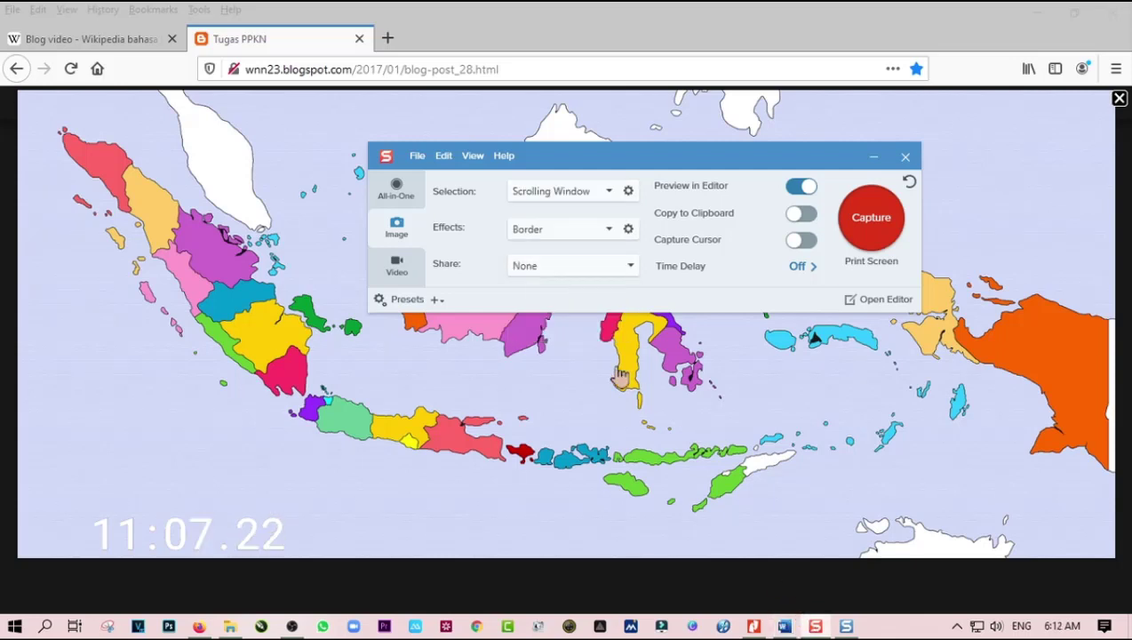
pyautogui.click(607, 225)
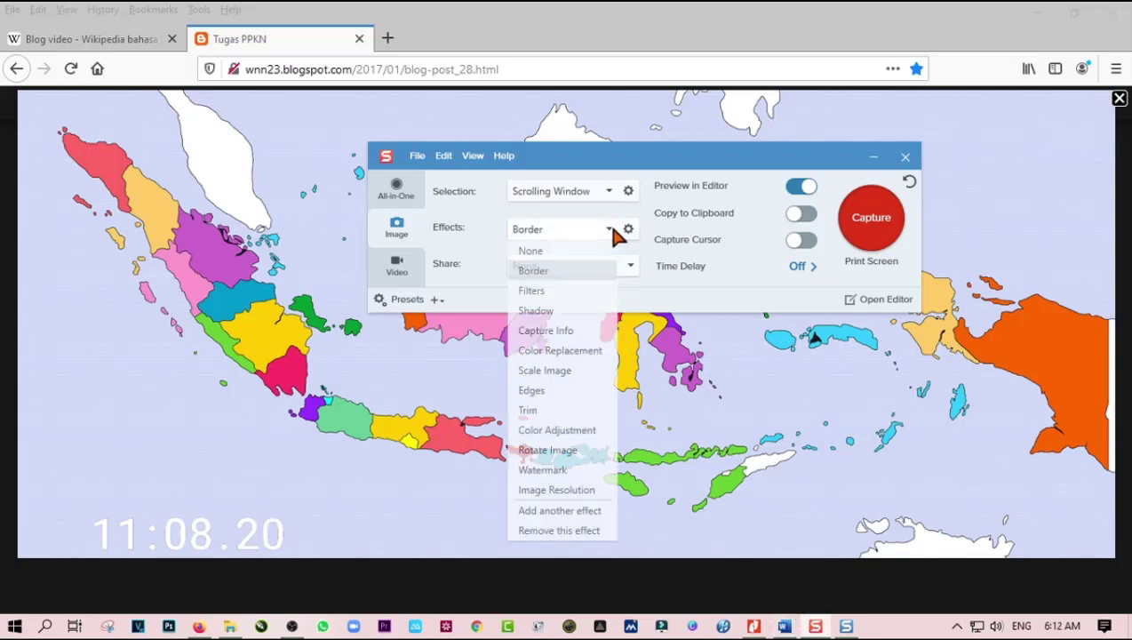
pyautogui.click(562, 252)
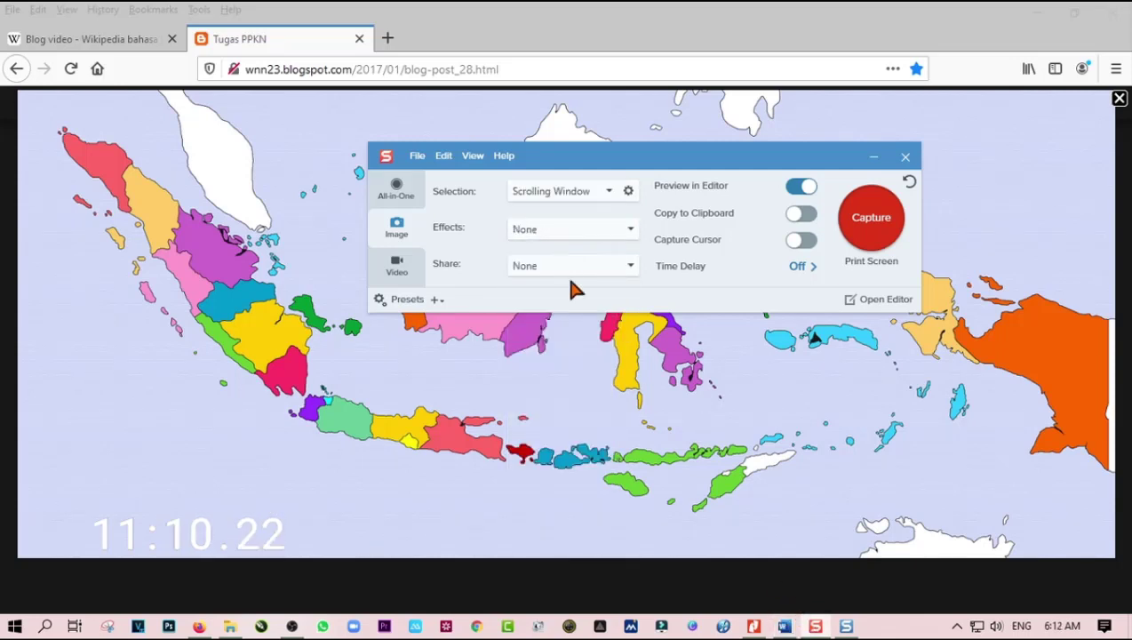
pyautogui.click(814, 626)
pyautogui.click(816, 628)
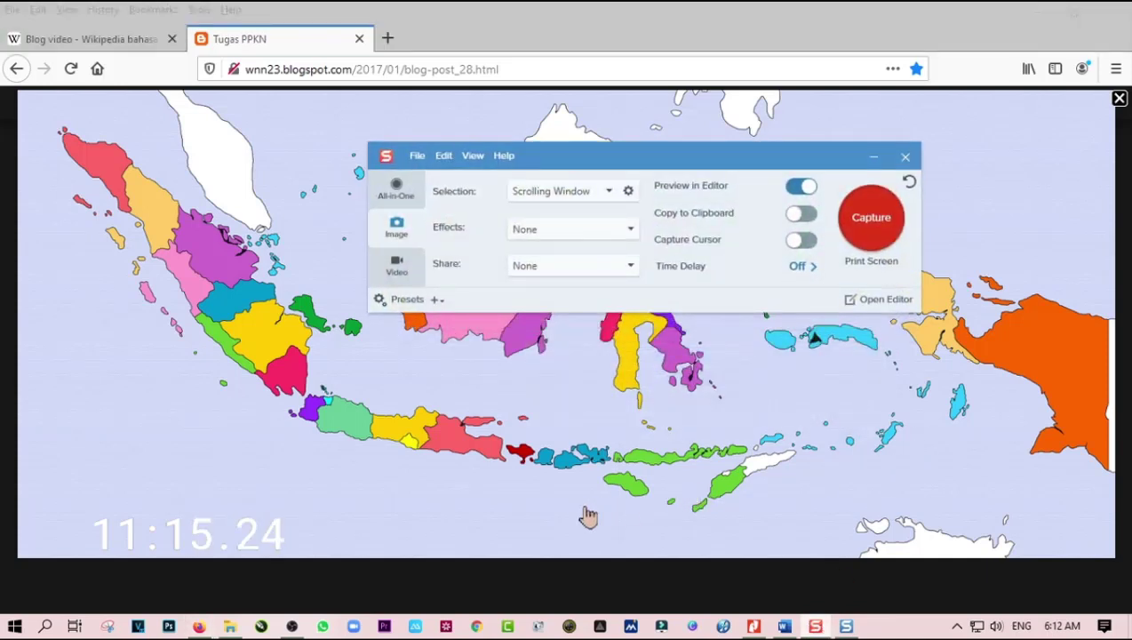
# Step: Switch to the Wikipedia "Blog video" page in the browser and capture its full vertical scrolling area from the top
pyautogui.click(121, 39)
pyautogui.scroll(-5, 613, 346)
pyautogui.scroll(-20, 619, 354)
pyautogui.scroll(8, 619, 353)
pyautogui.scroll(15, 620, 320)
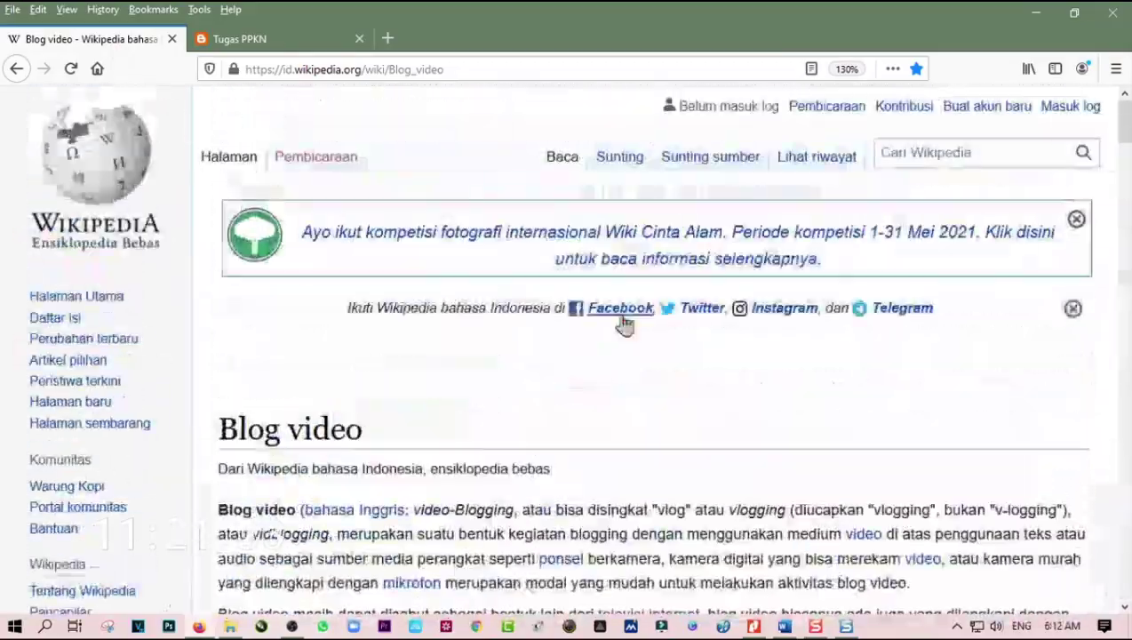
pyautogui.click(816, 627)
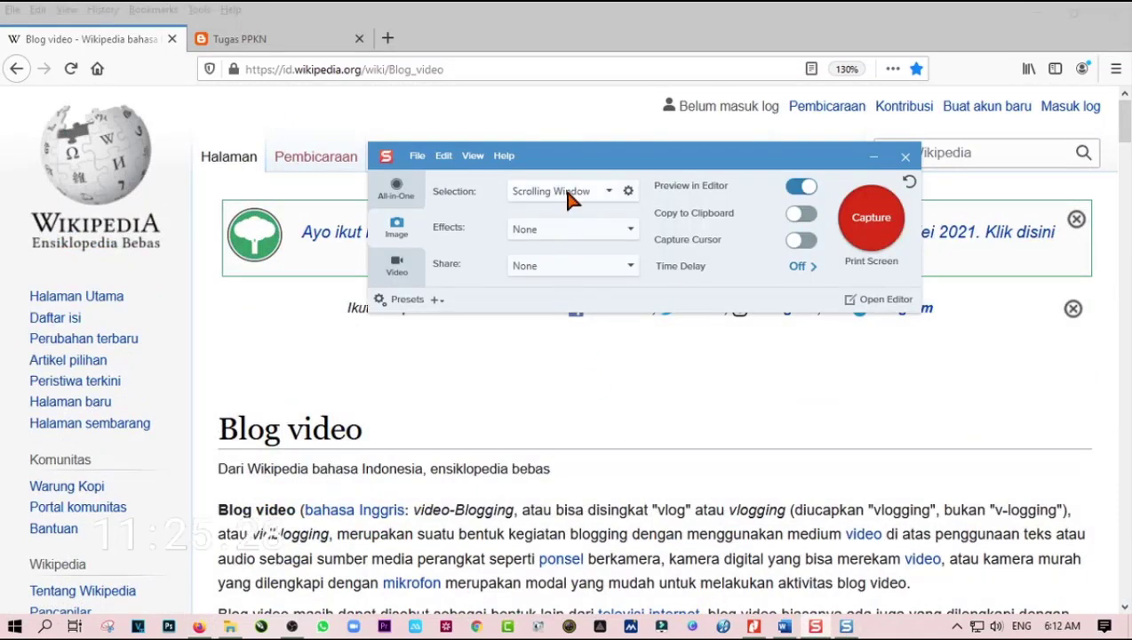
pyautogui.click(871, 221)
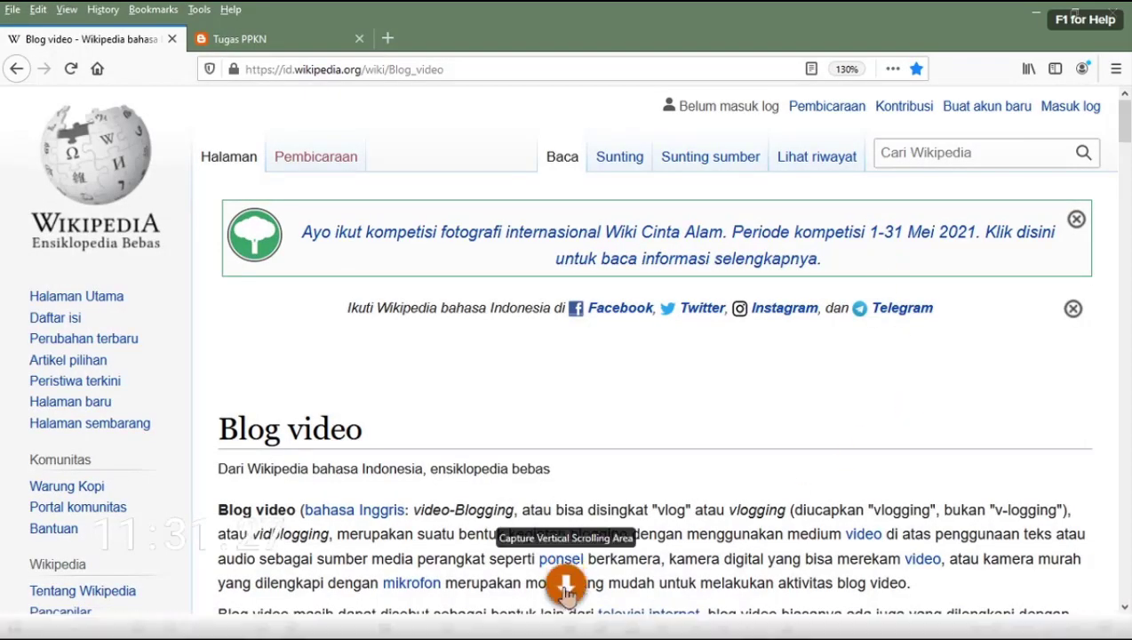
pyautogui.click(566, 586)
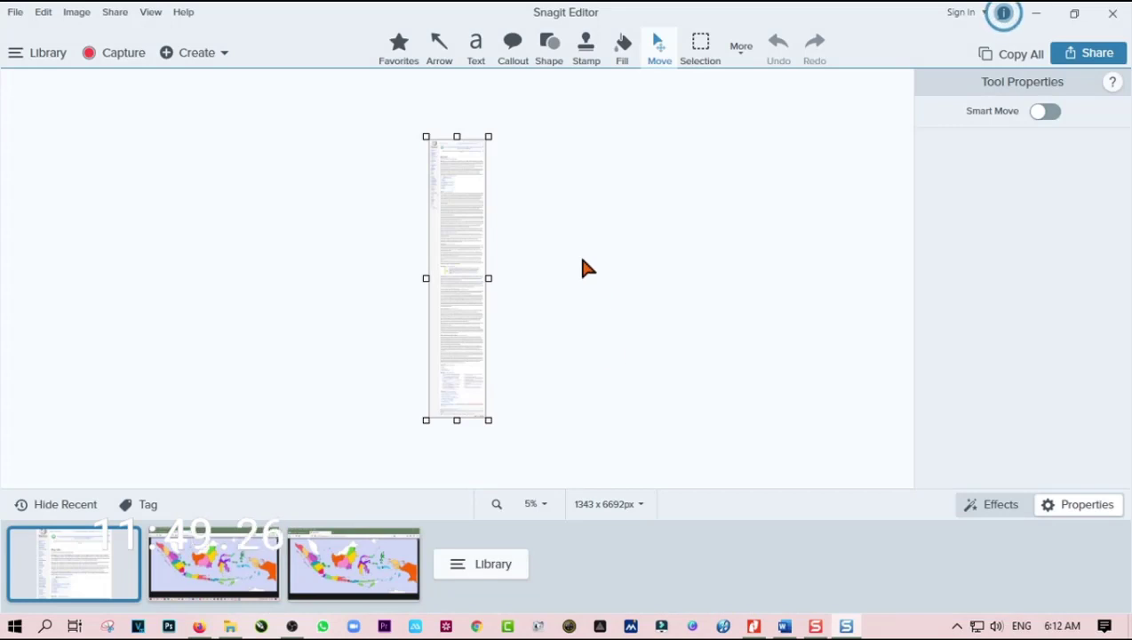
# Step: View the scrolling page capture at actual size and at 45% zoom, looking through its contents
pyautogui.click(544, 505)
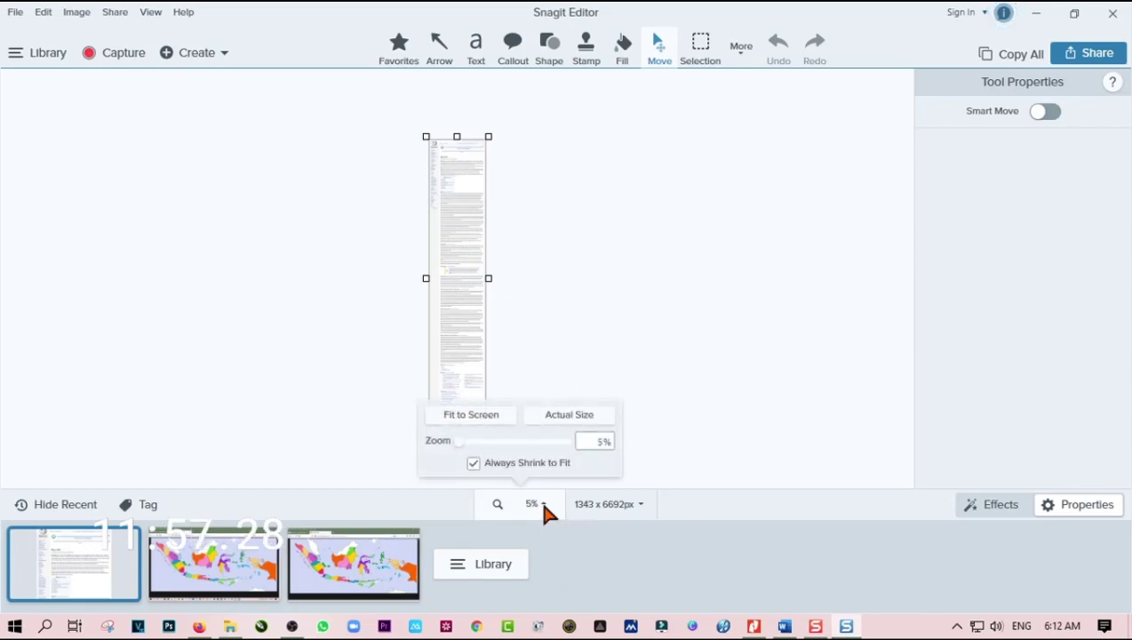
pyautogui.click(573, 418)
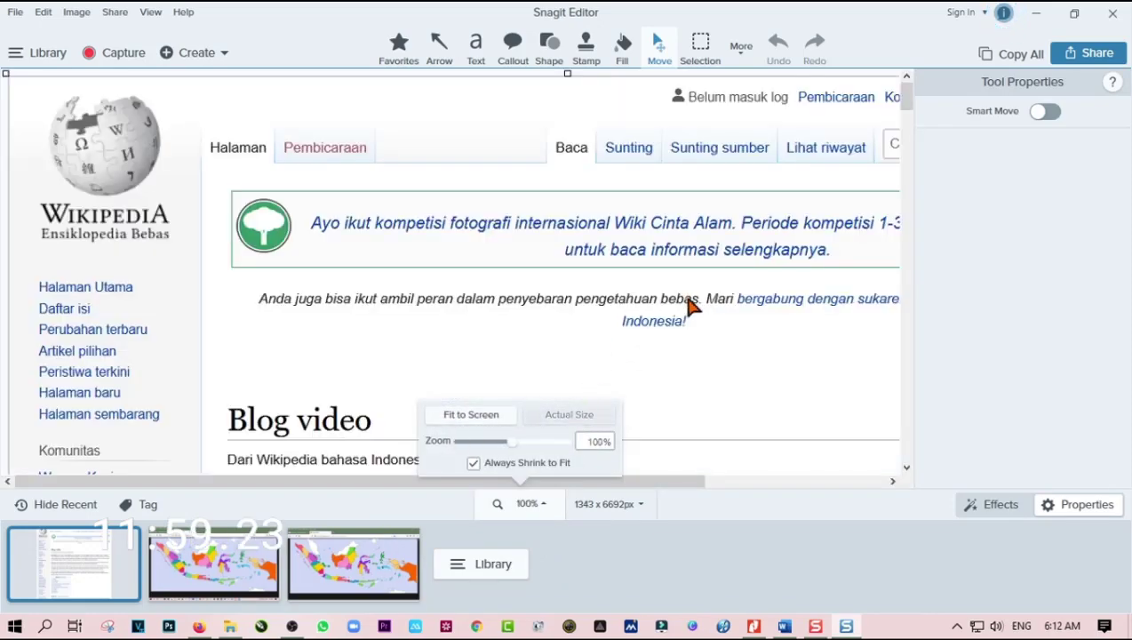
pyautogui.scroll(-6, 691, 303)
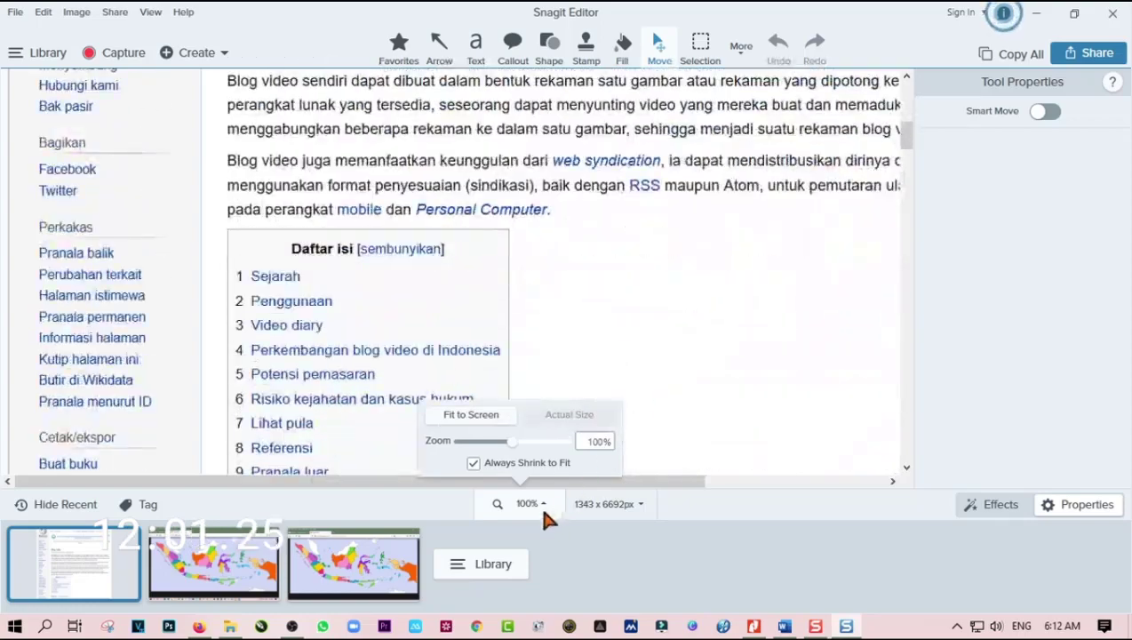
pyautogui.click(526, 505)
pyautogui.click(525, 504)
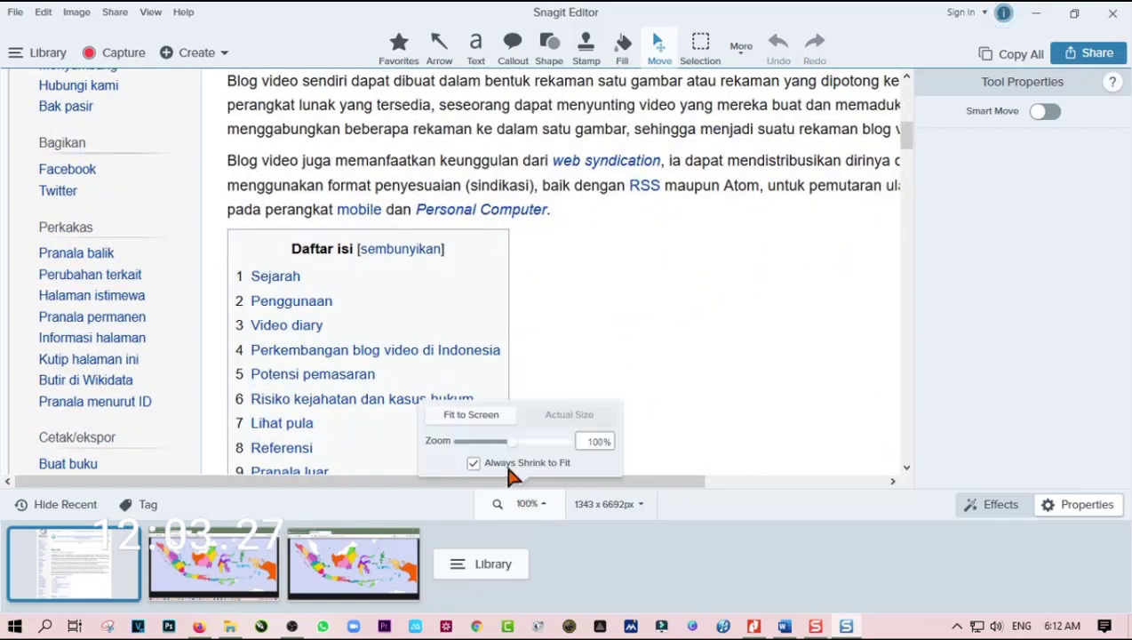
pyautogui.moveTo(513, 450); pyautogui.dragTo(480, 461)
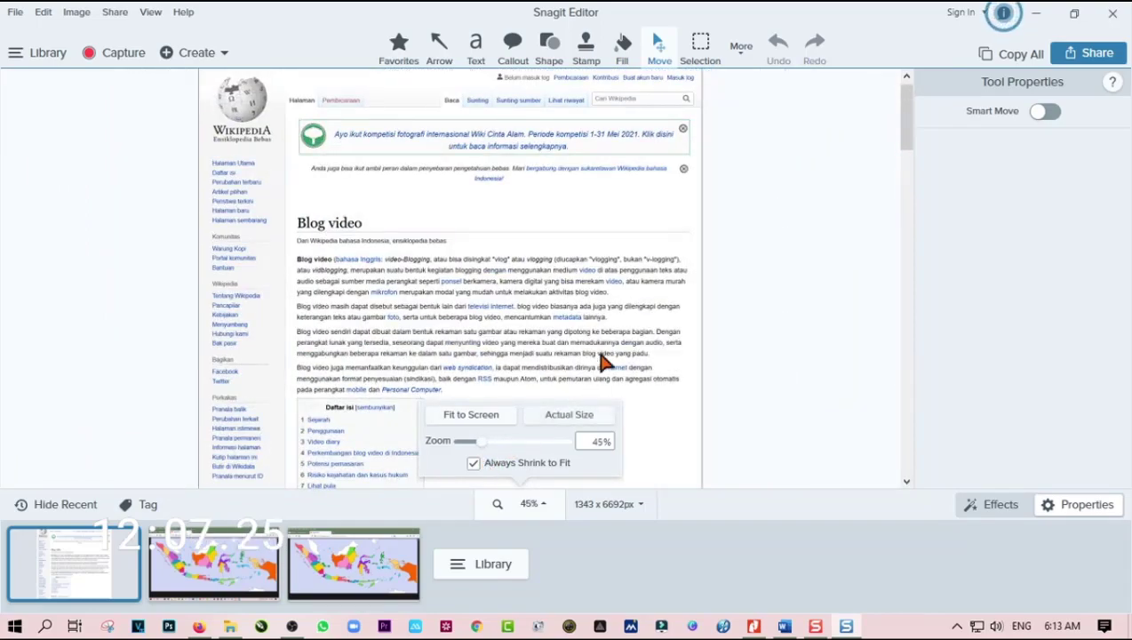
pyautogui.scroll(-10, 614, 293)
pyautogui.scroll(10, 619, 309)
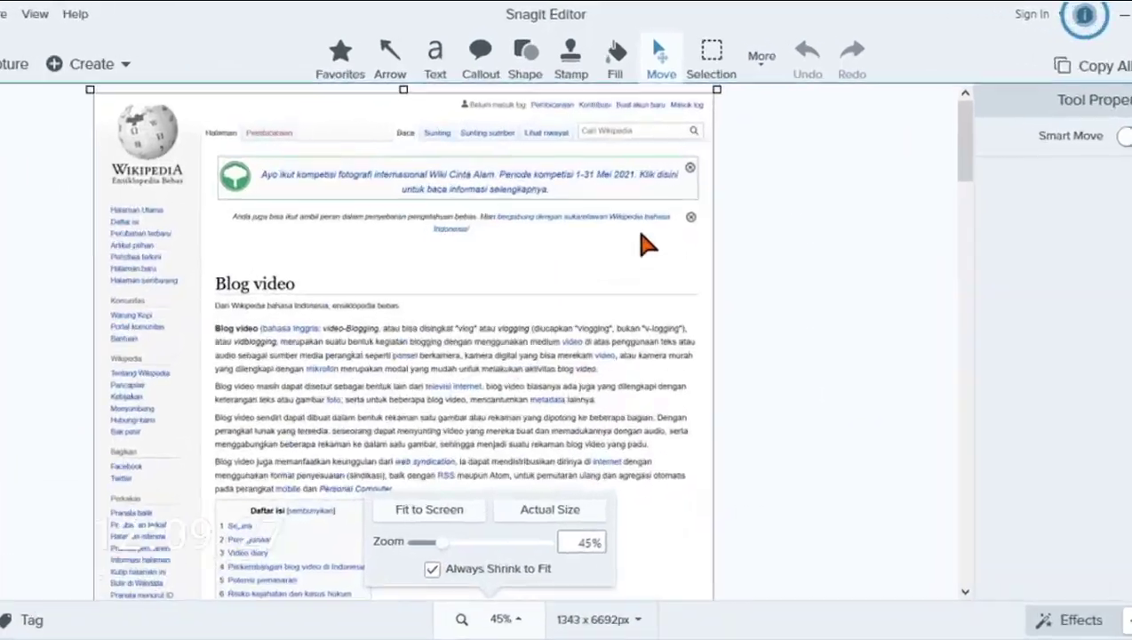
# Step: Crop the page capture to about 1108 x 6344 px, cutting off the Wikipedia sidebar and the header above the "Blog video" title
pyautogui.click(746, 55)
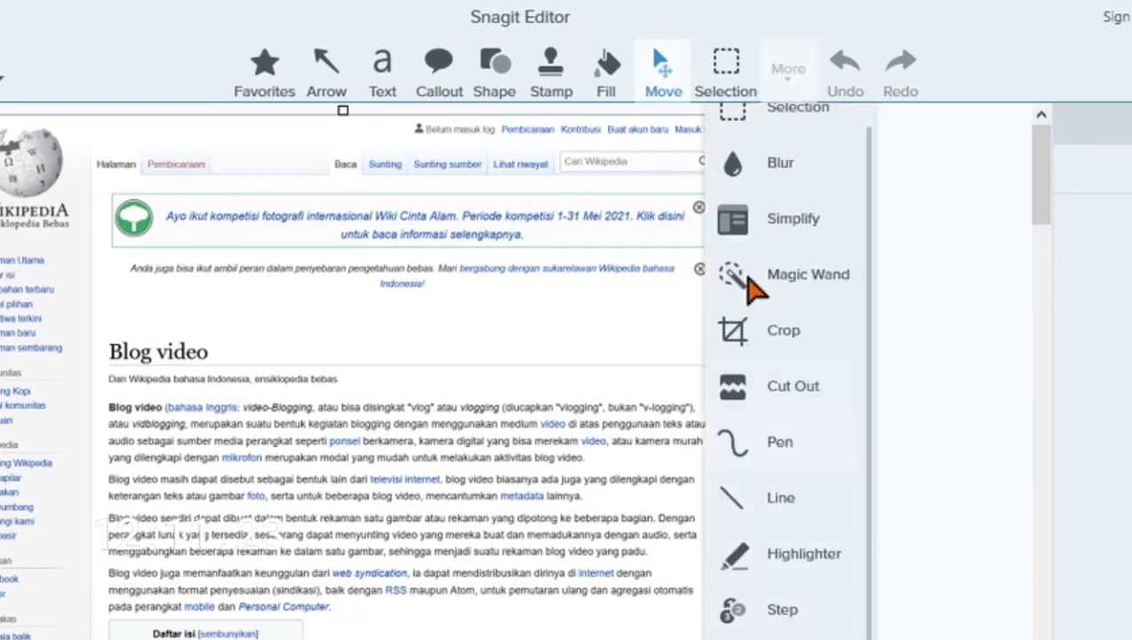
pyautogui.click(771, 331)
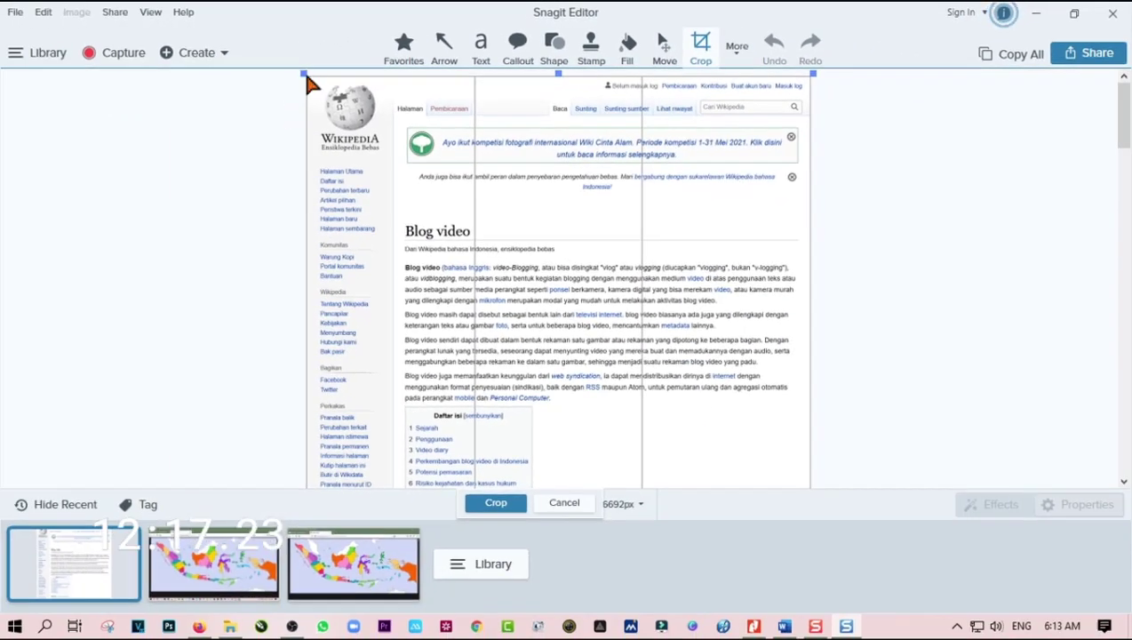
pyautogui.moveTo(305, 75); pyautogui.dragTo(395, 206)
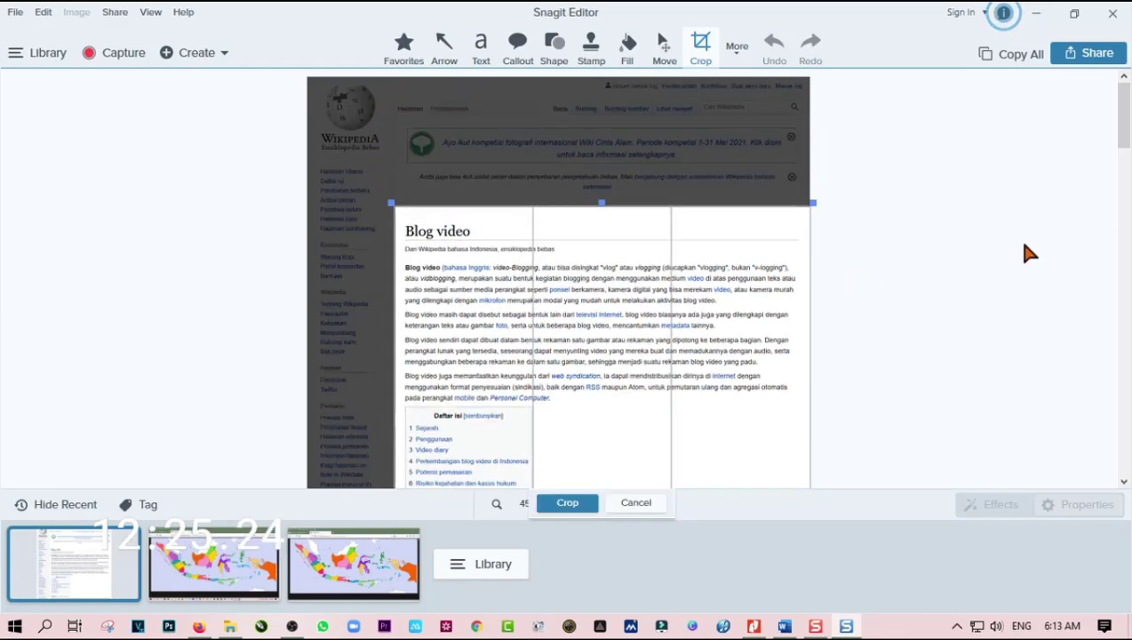
pyautogui.moveTo(1124, 111); pyautogui.dragTo(1062, 89)
pyautogui.click(574, 505)
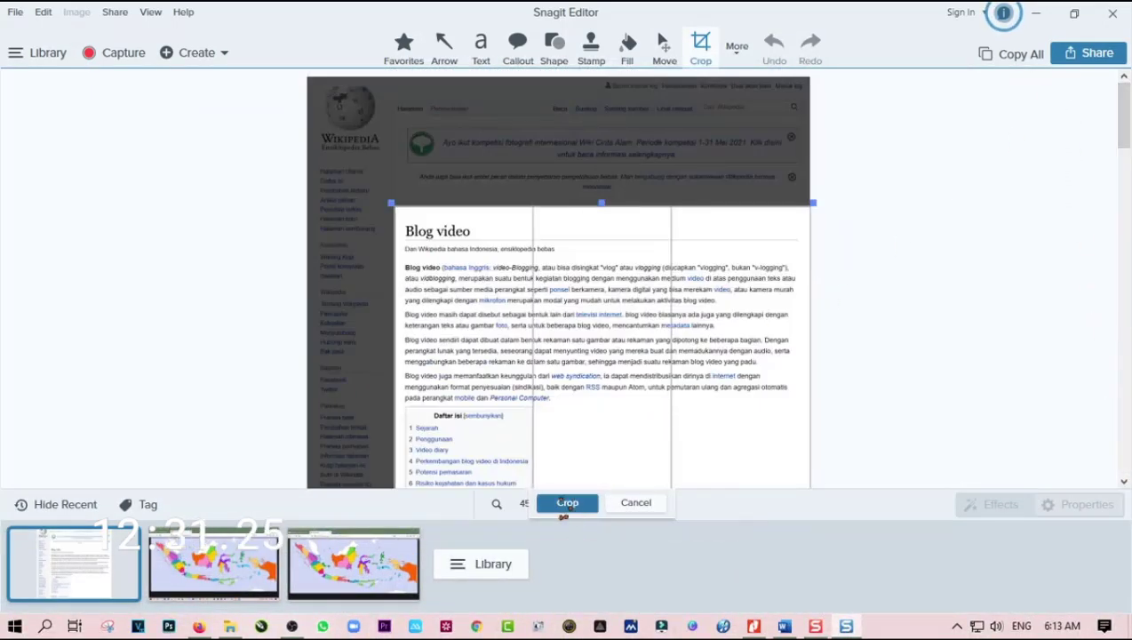
# Step: Look through the cropped page capture and open the capture library
pyautogui.scroll(-15, 465, 373)
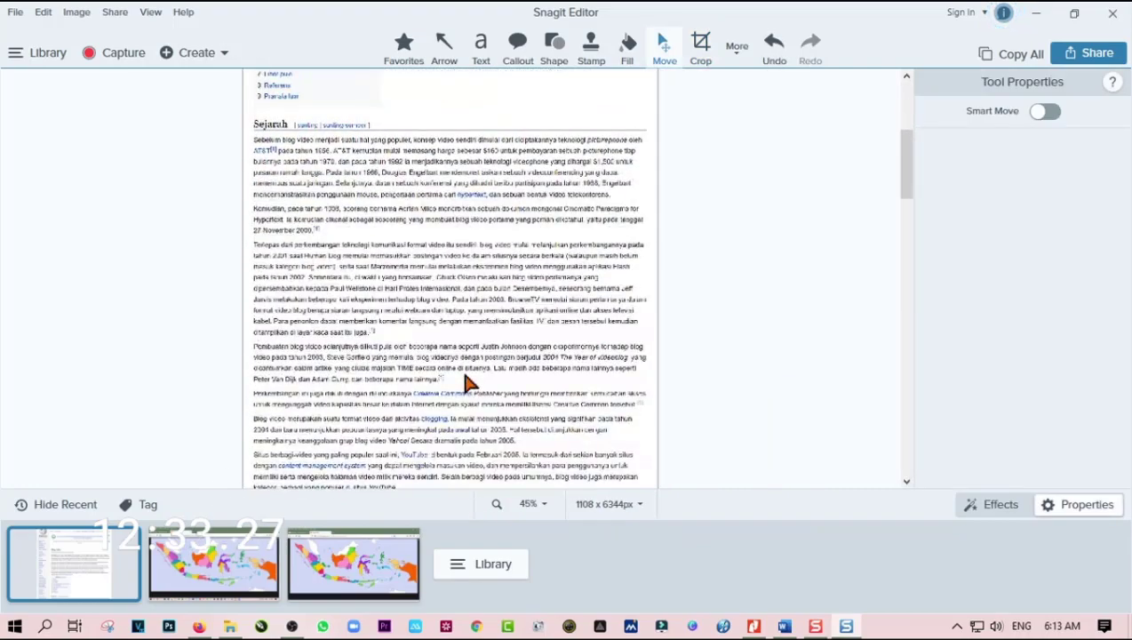
pyautogui.scroll(-10, 468, 391)
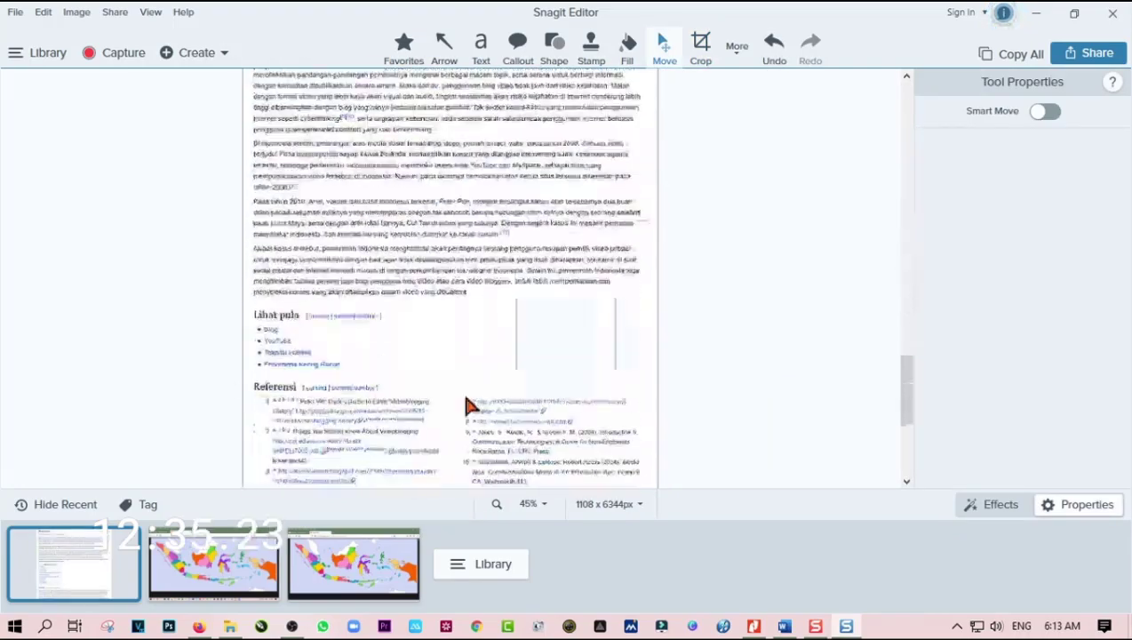
pyautogui.scroll(8, 468, 389)
pyautogui.scroll(4, 464, 402)
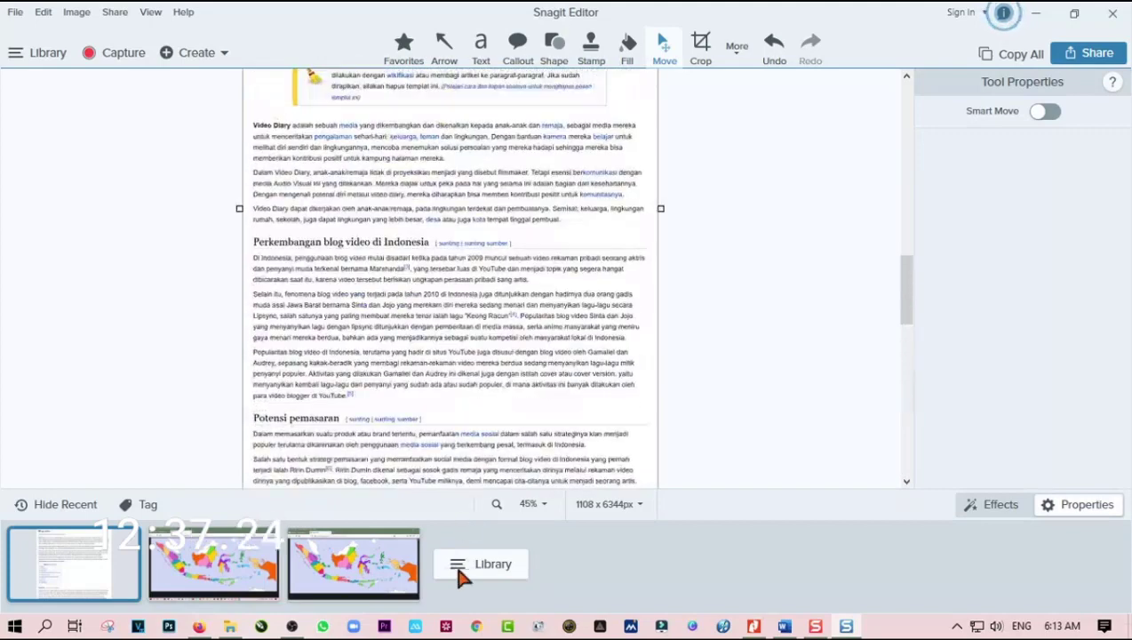
pyautogui.click(493, 569)
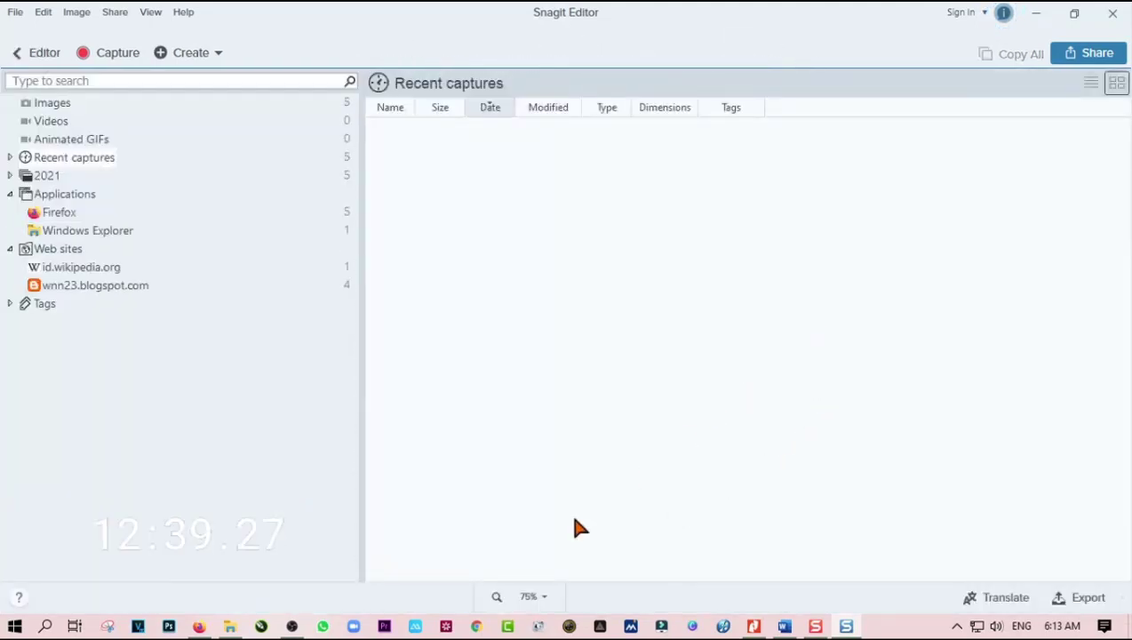
# Step: Select all five captures in the library's Images category, delete them to the Recycle Bin, and minimize the editor
pyautogui.click(62, 103)
pyautogui.moveTo(848, 222); pyautogui.dragTo(364, 222)
pyautogui.rightClick(427, 191)
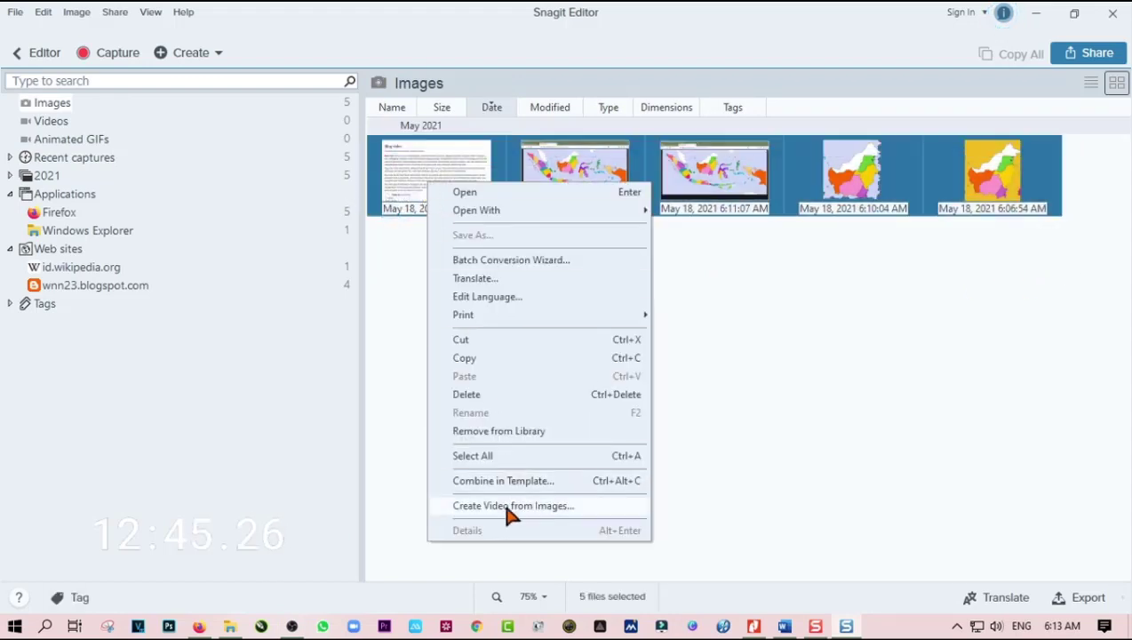
pyautogui.click(478, 394)
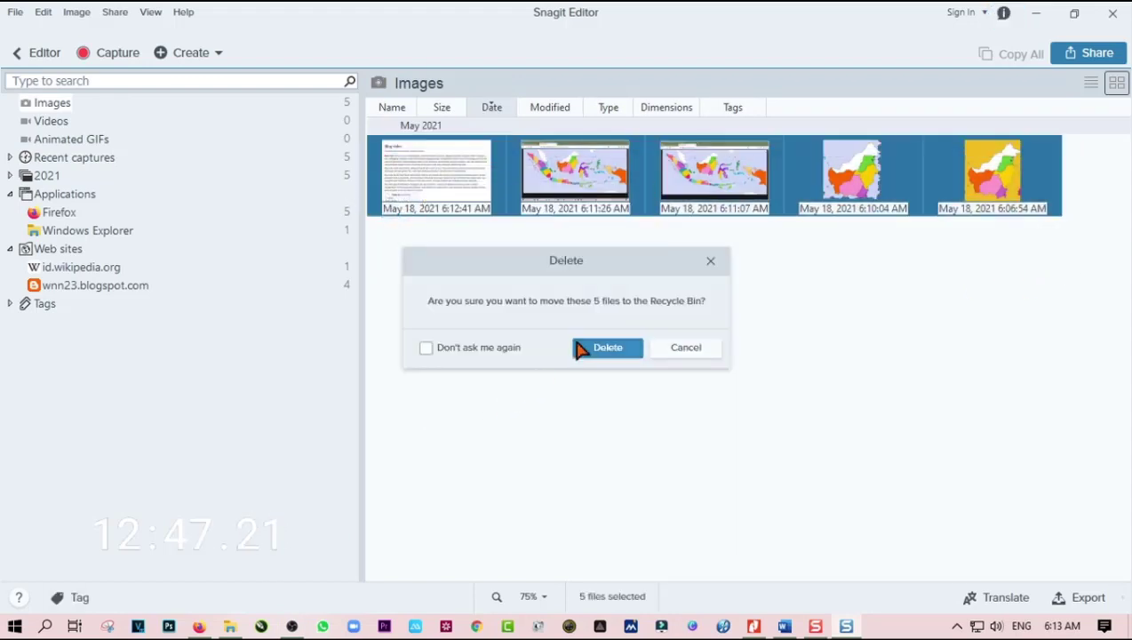
pyautogui.click(610, 348)
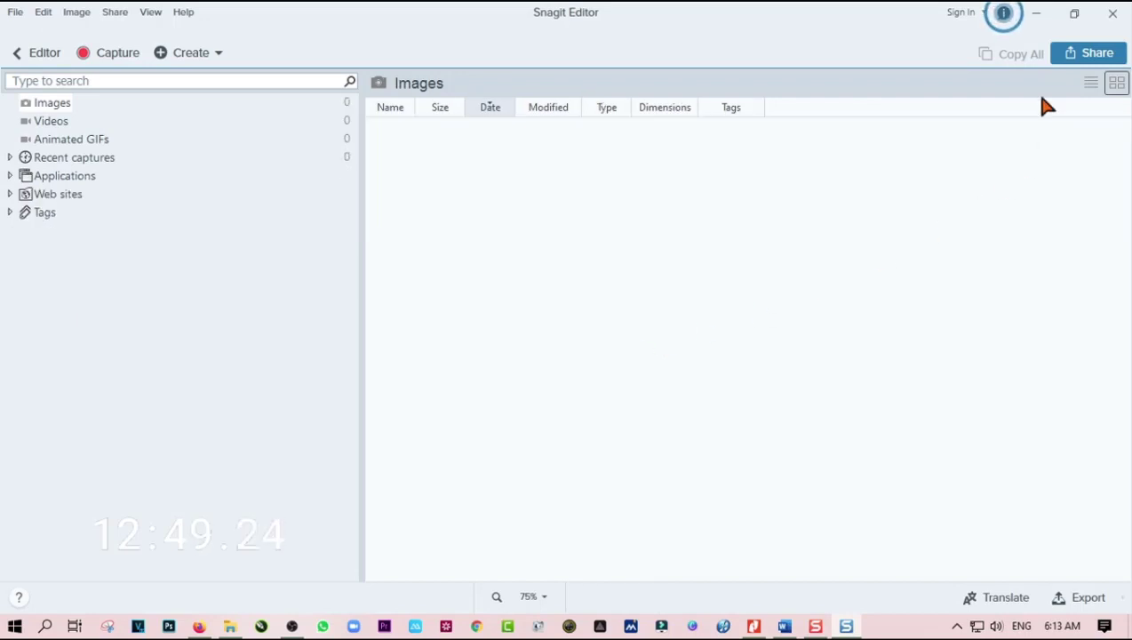
pyautogui.click(1040, 16)
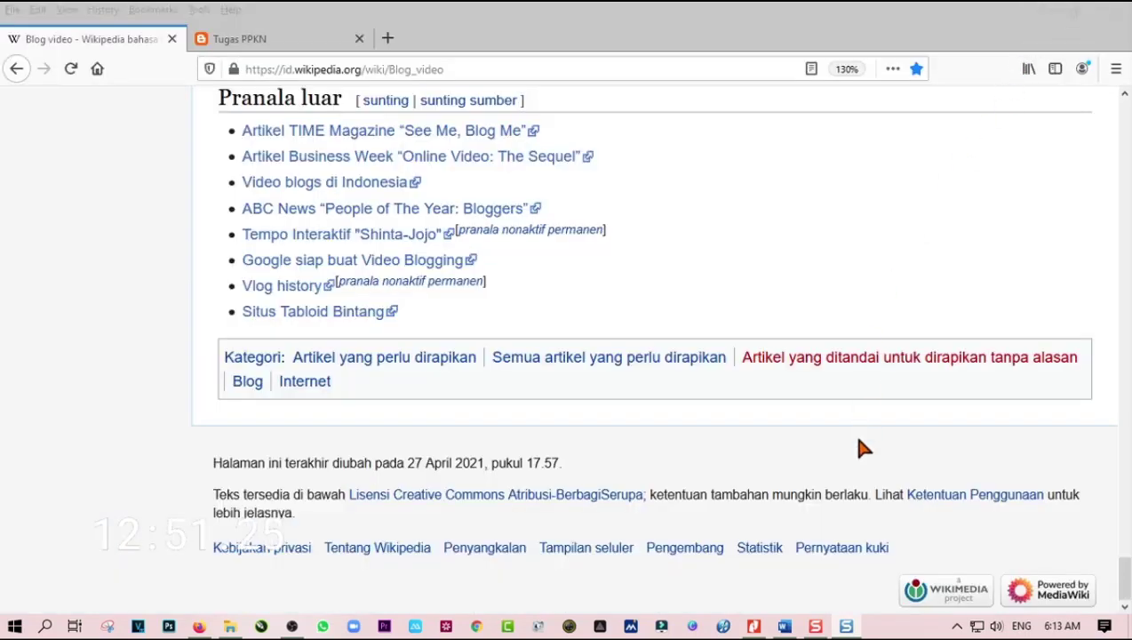
pyautogui.moveTo(818, 630)
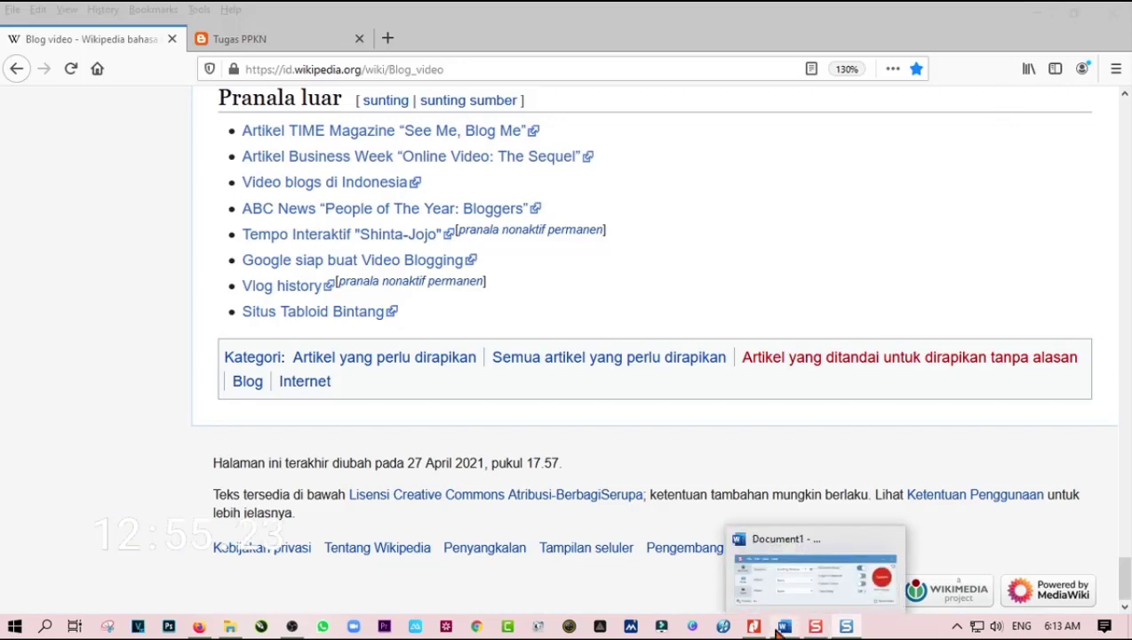
pyautogui.moveTo(767, 630)
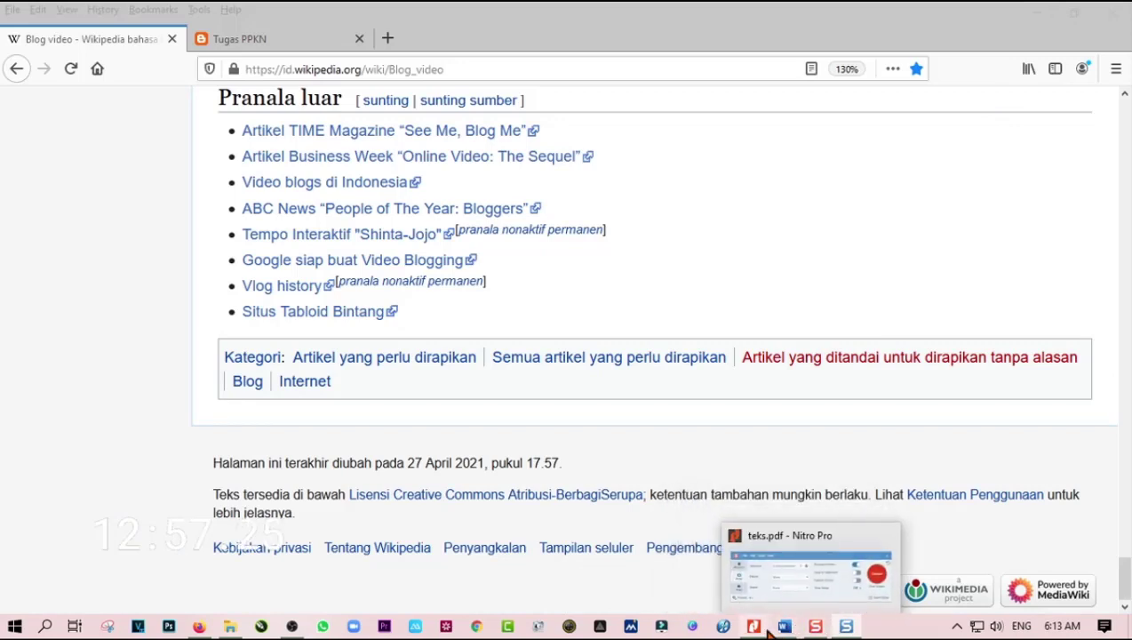
pyautogui.click(754, 627)
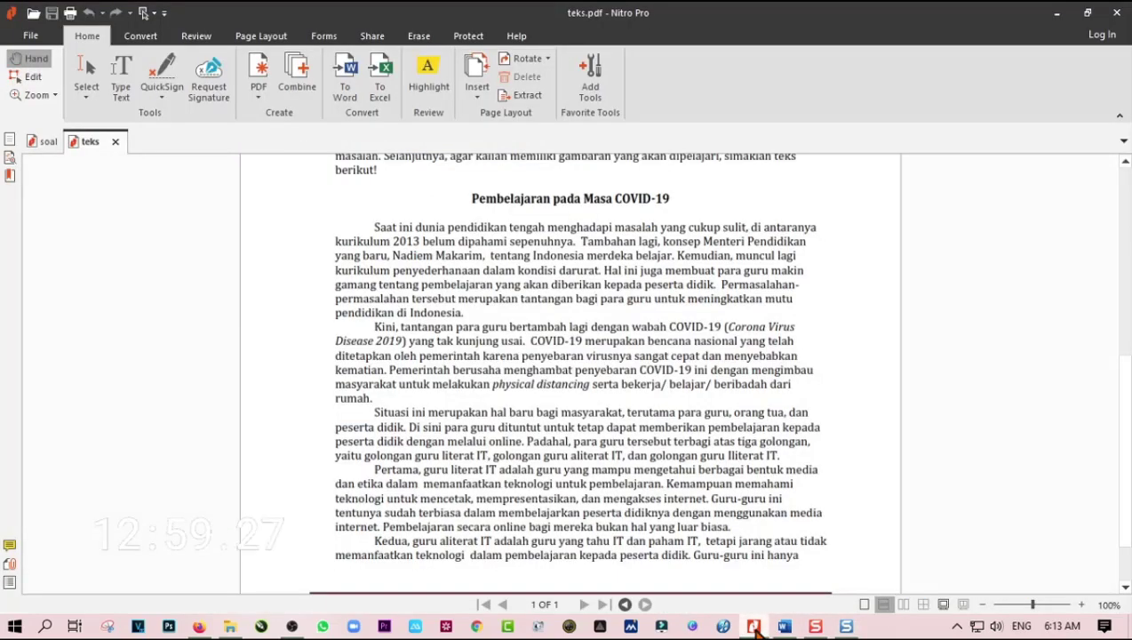
pyautogui.click(817, 627)
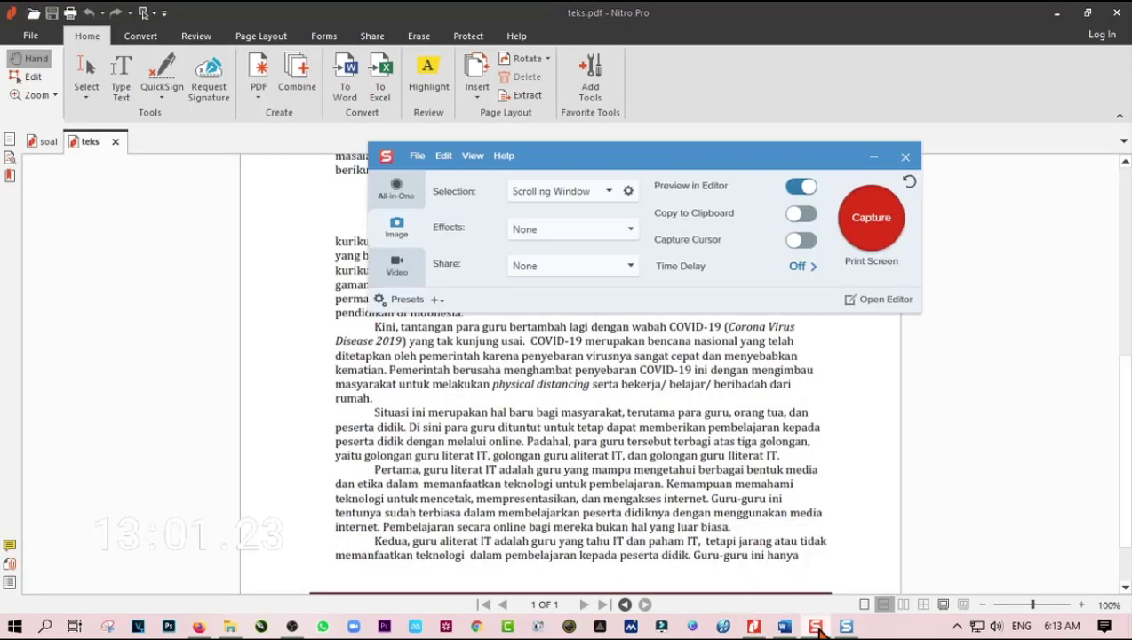
# Step: Switch to the browser and show the "Tugas PPKN" page with the Indonesia map in a maximized window
pyautogui.click(200, 627)
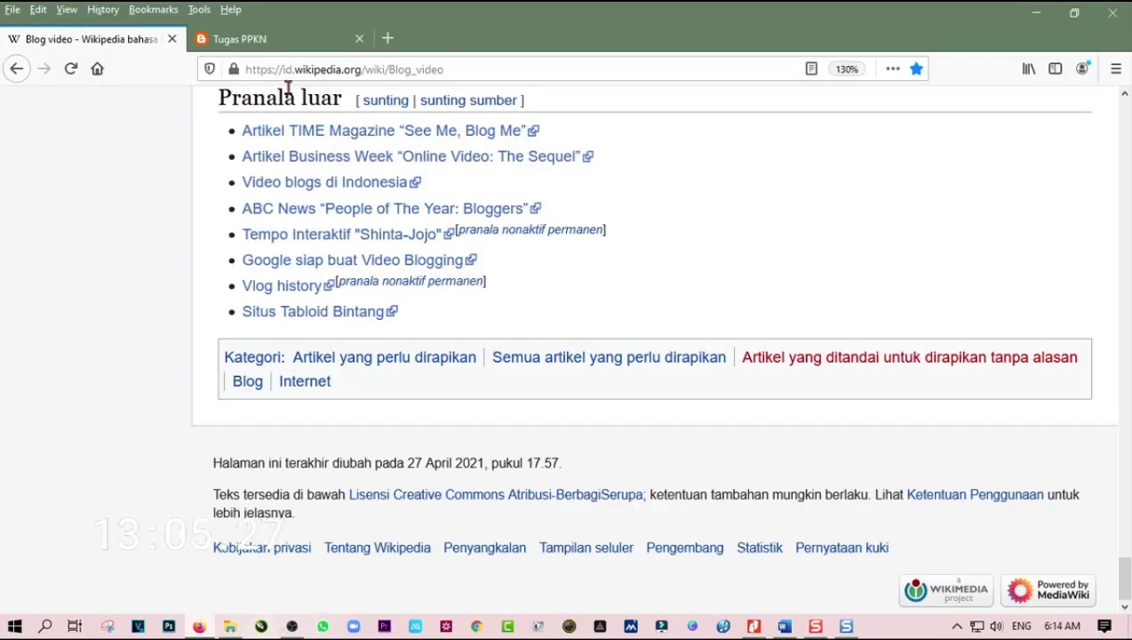
pyautogui.doubleClick(293, 18)
pyautogui.click(277, 41)
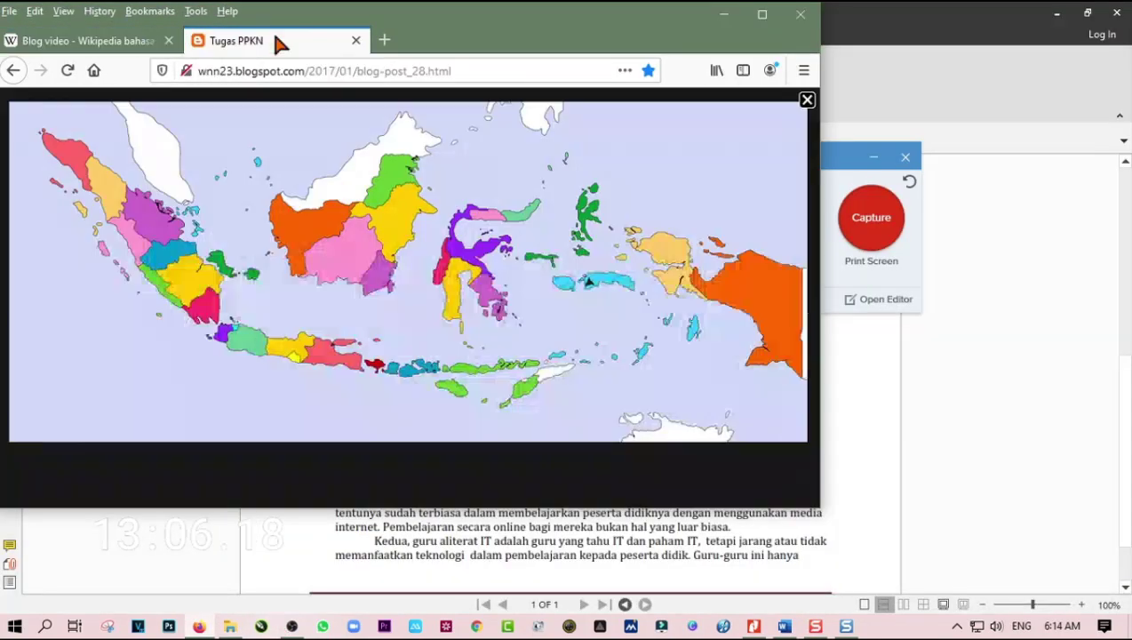
pyautogui.click(762, 14)
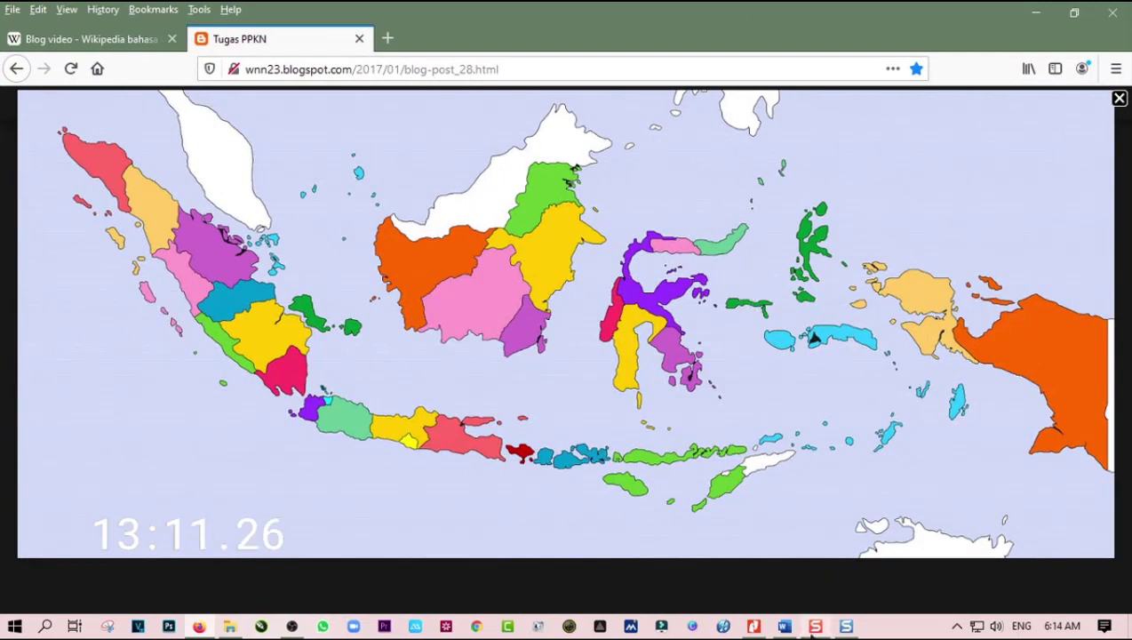
# Step: Configure the Snagit image capture with Region selection, the Shadow effect and Word as the share destination
pyautogui.click(848, 628)
pyautogui.click(605, 191)
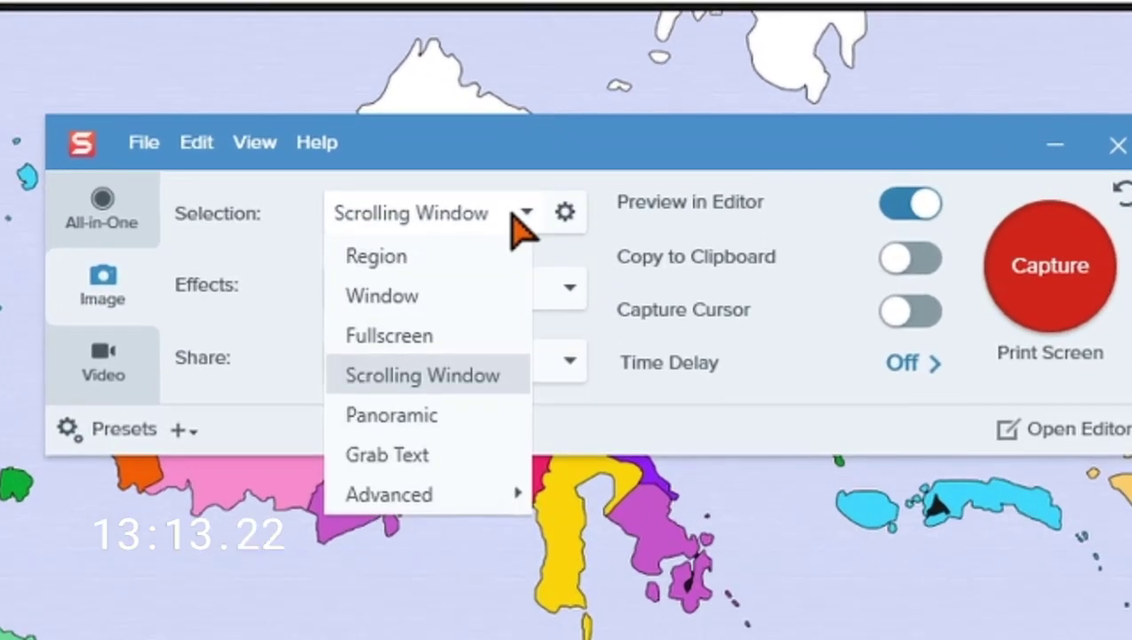
pyautogui.click(414, 266)
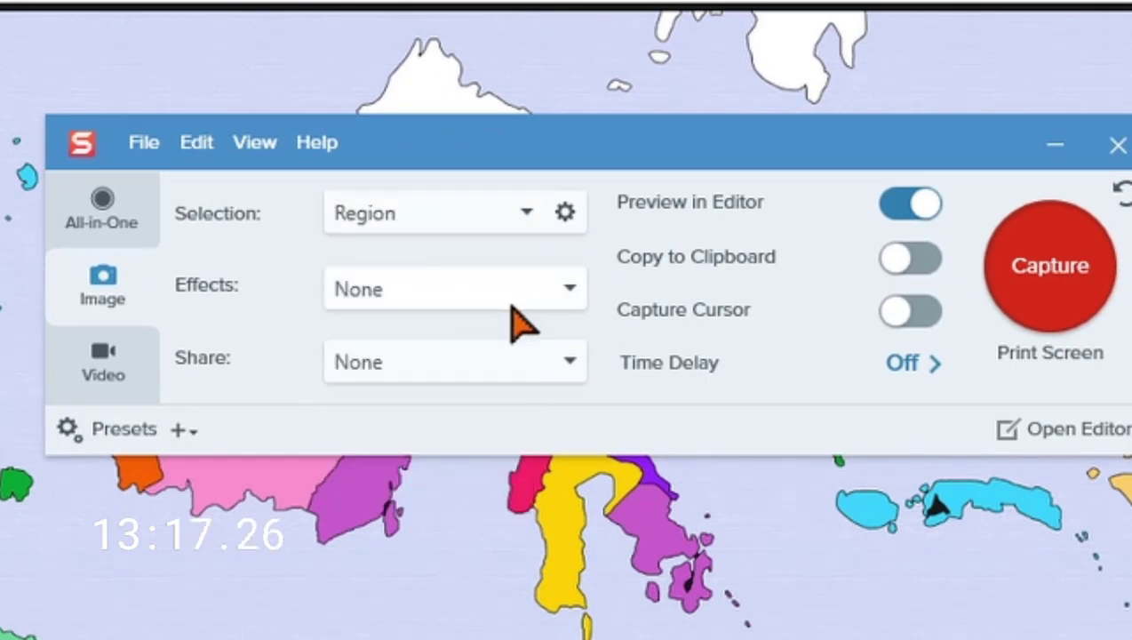
pyautogui.click(557, 297)
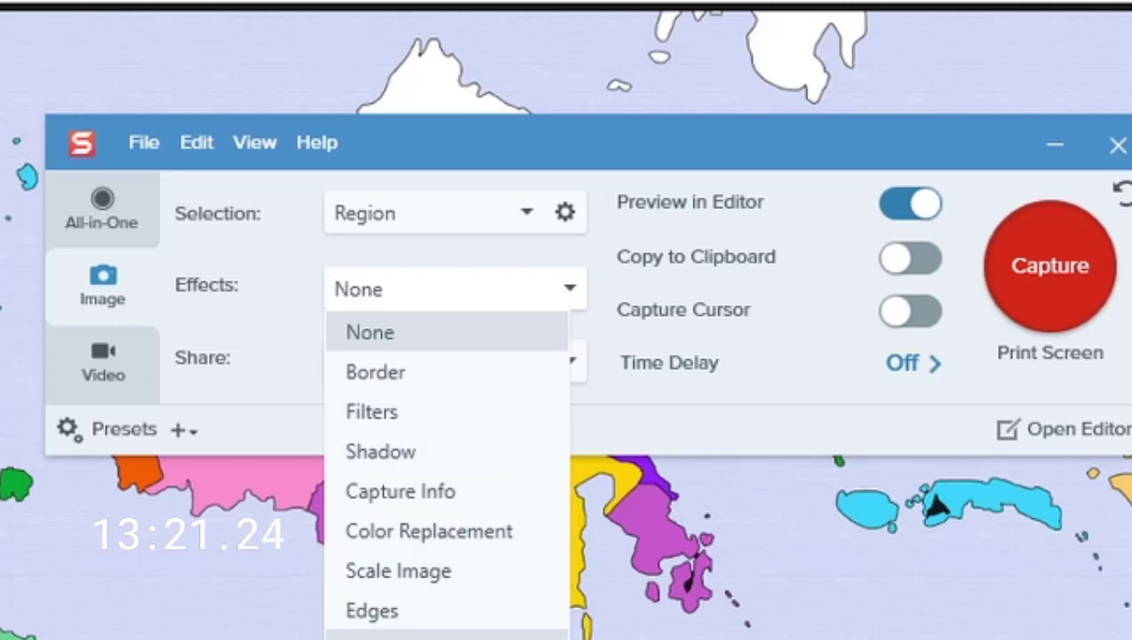
pyautogui.click(439, 455)
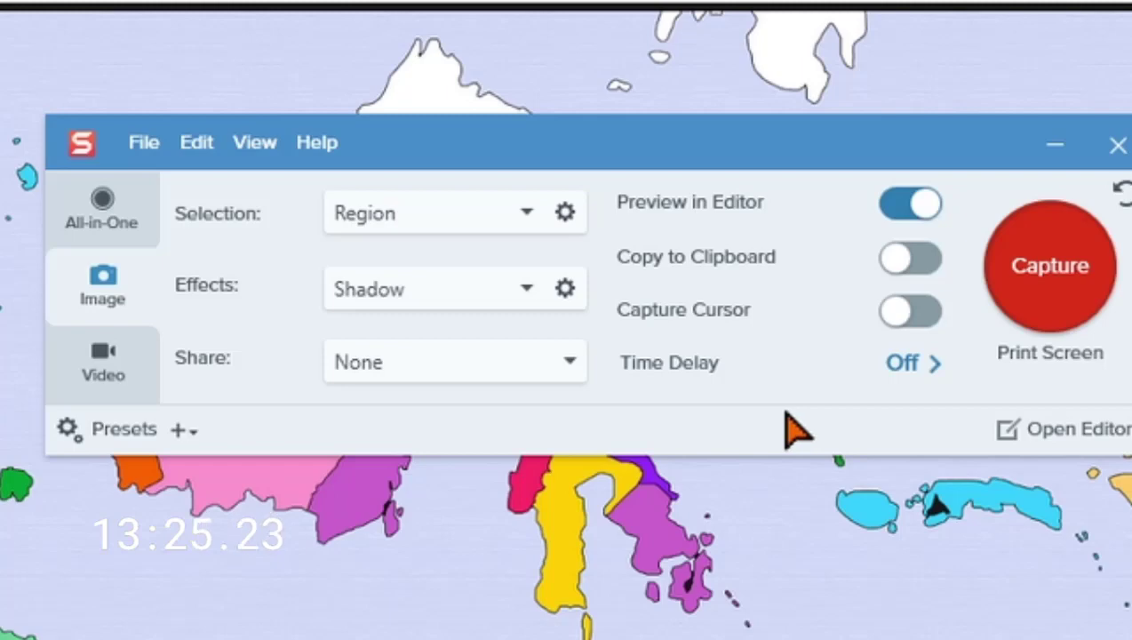
pyautogui.click(549, 361)
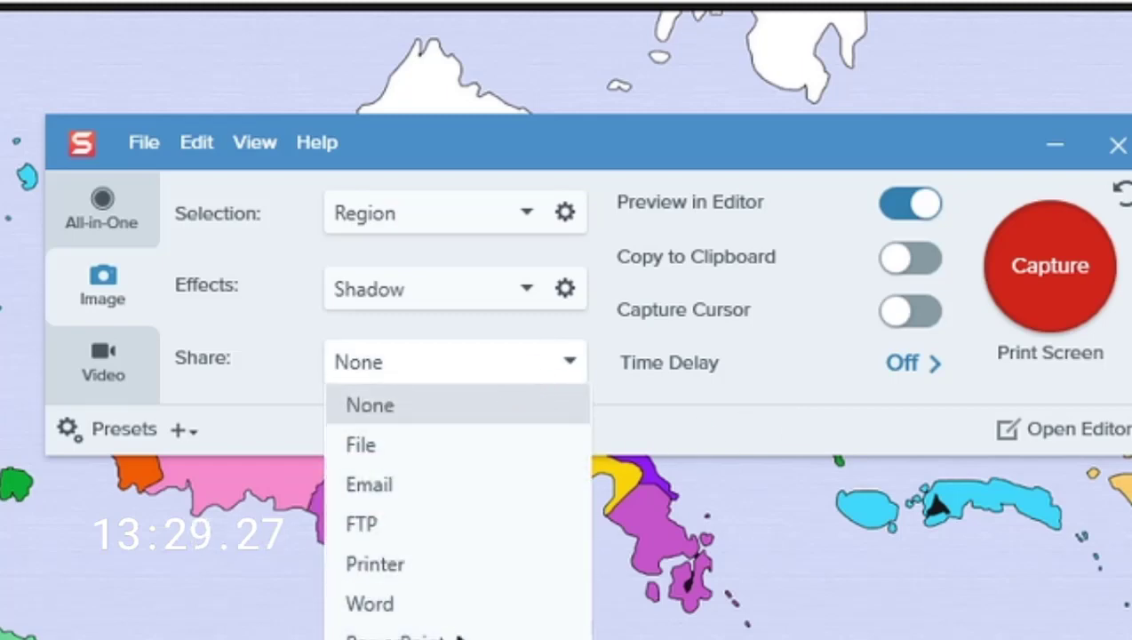
pyautogui.click(397, 608)
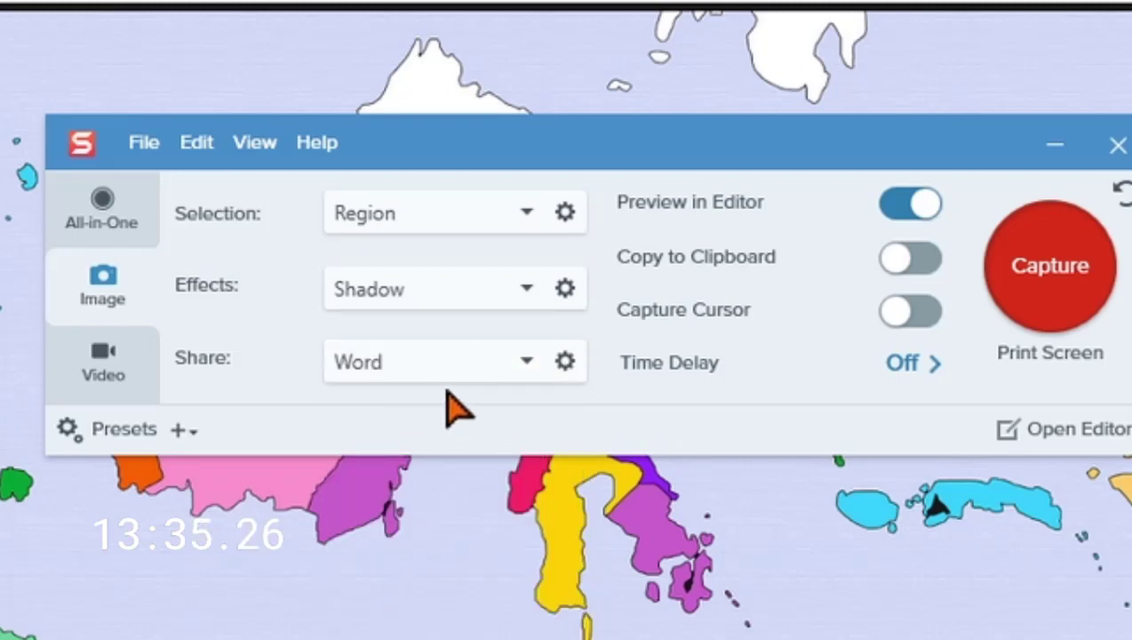
# Step: Capture the Sulawesi part of the map as a region, check Word, and return to the Snagit editor
pyautogui.click(1070, 274)
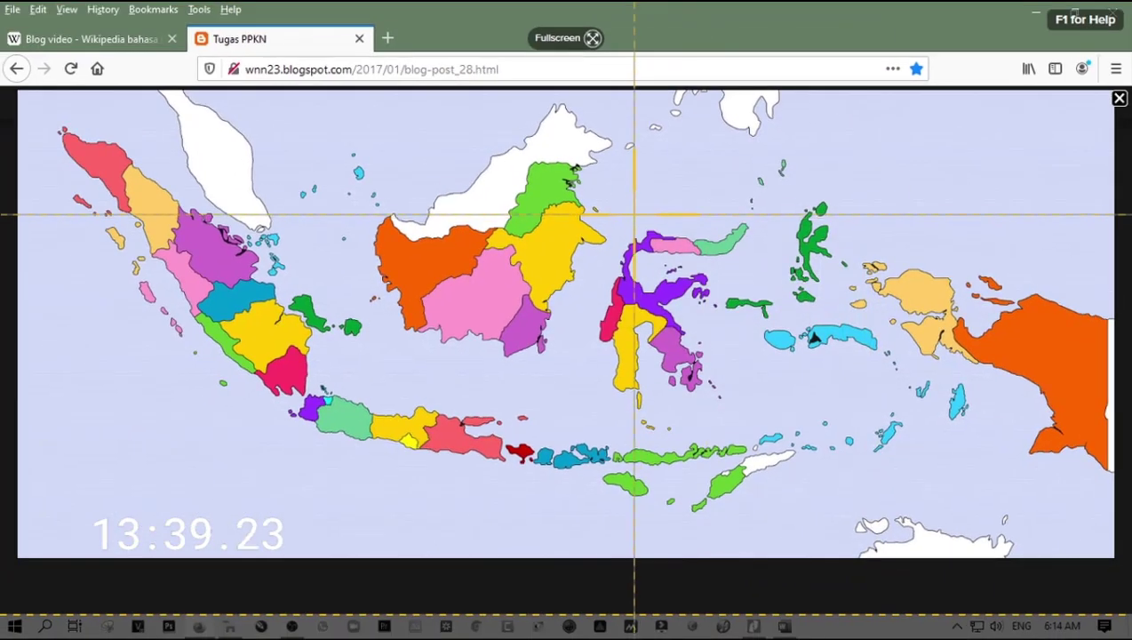
pyautogui.moveTo(595, 203); pyautogui.dragTo(757, 422)
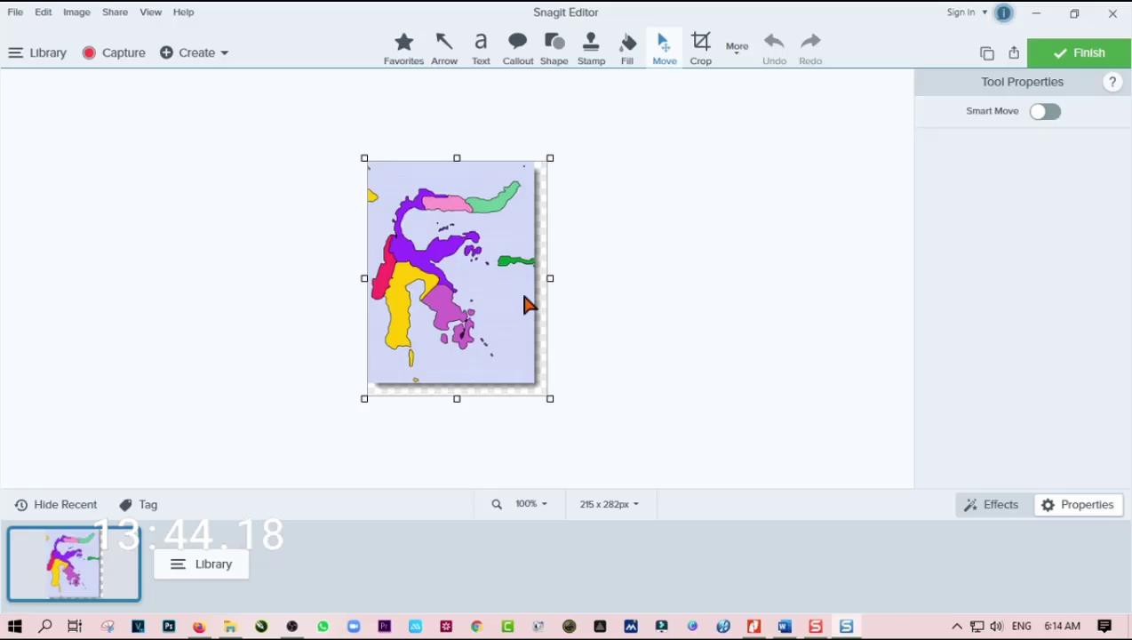
pyautogui.click(783, 626)
pyautogui.click(847, 626)
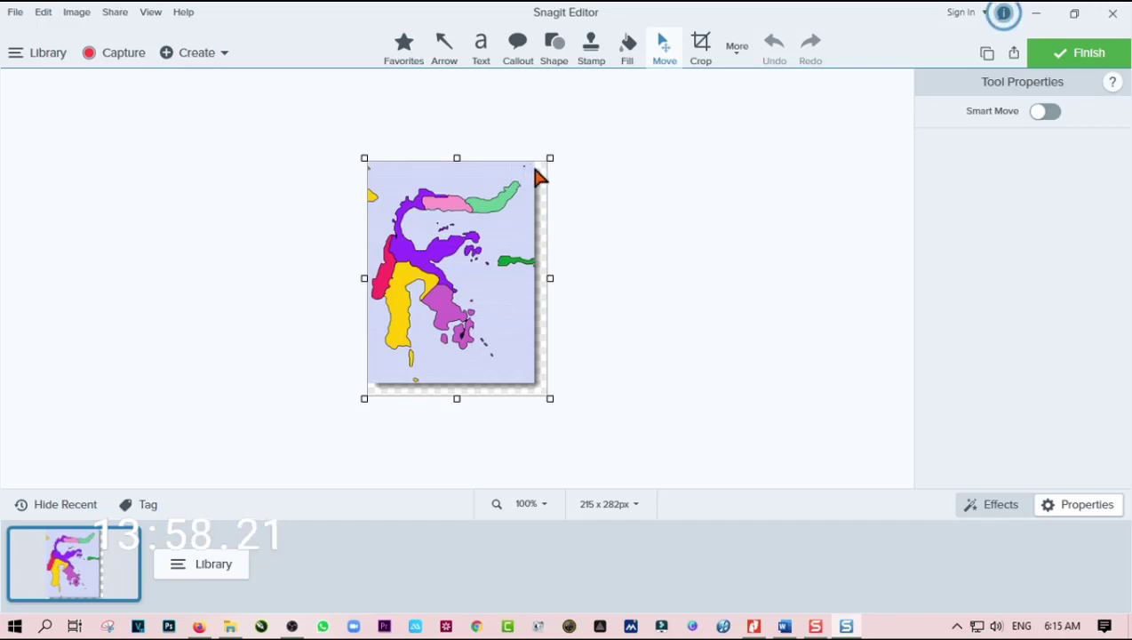
# Step: Place step number 1 in the yellow square Industrial style beside Sulawesi's green northern arm with the Step tool
pyautogui.click(535, 503)
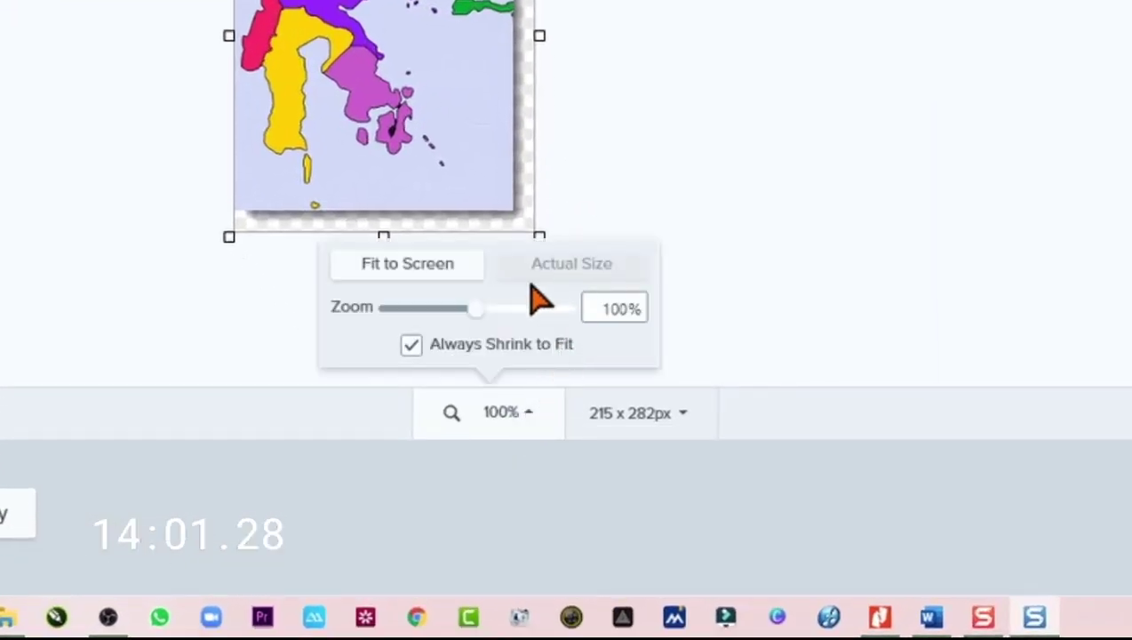
pyautogui.moveTo(477, 322); pyautogui.dragTo(500, 322)
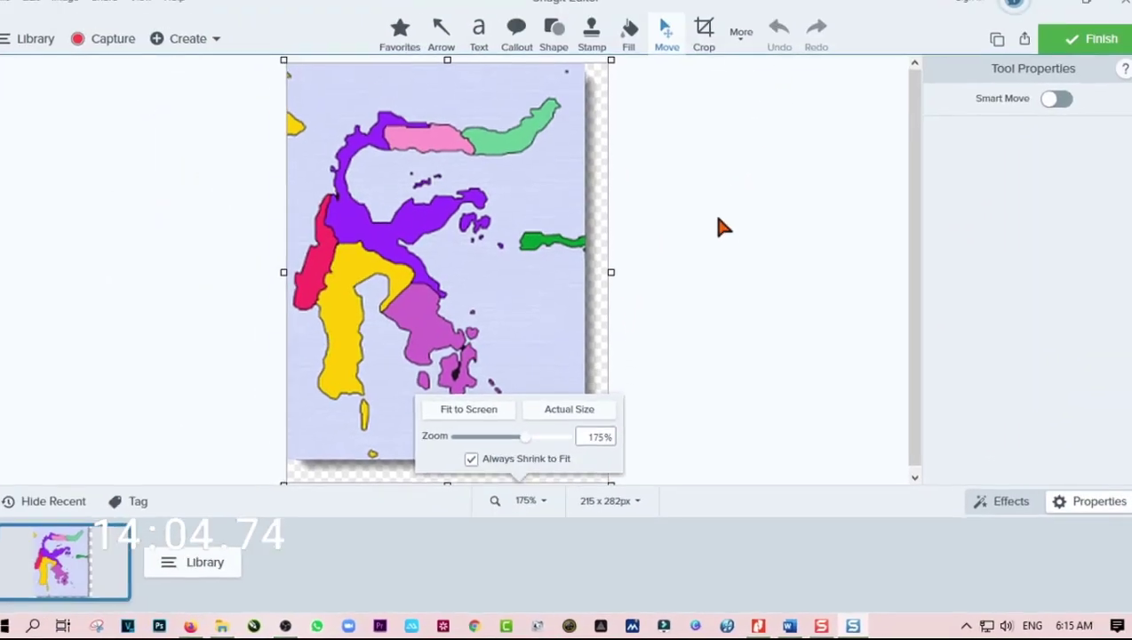
pyautogui.click(678, 168)
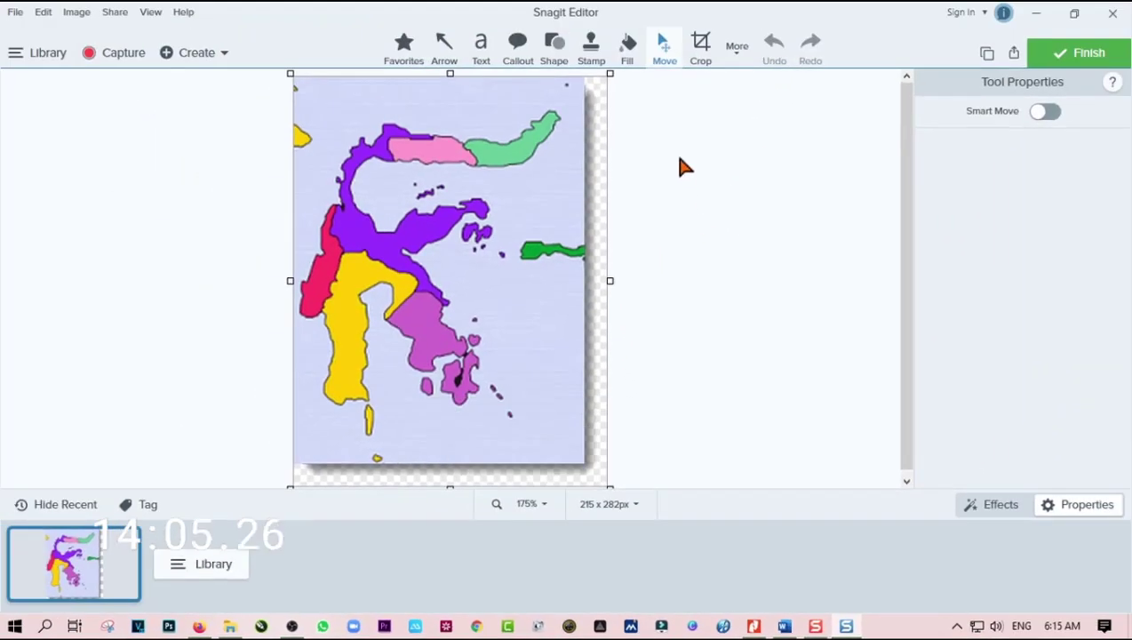
pyautogui.click(738, 51)
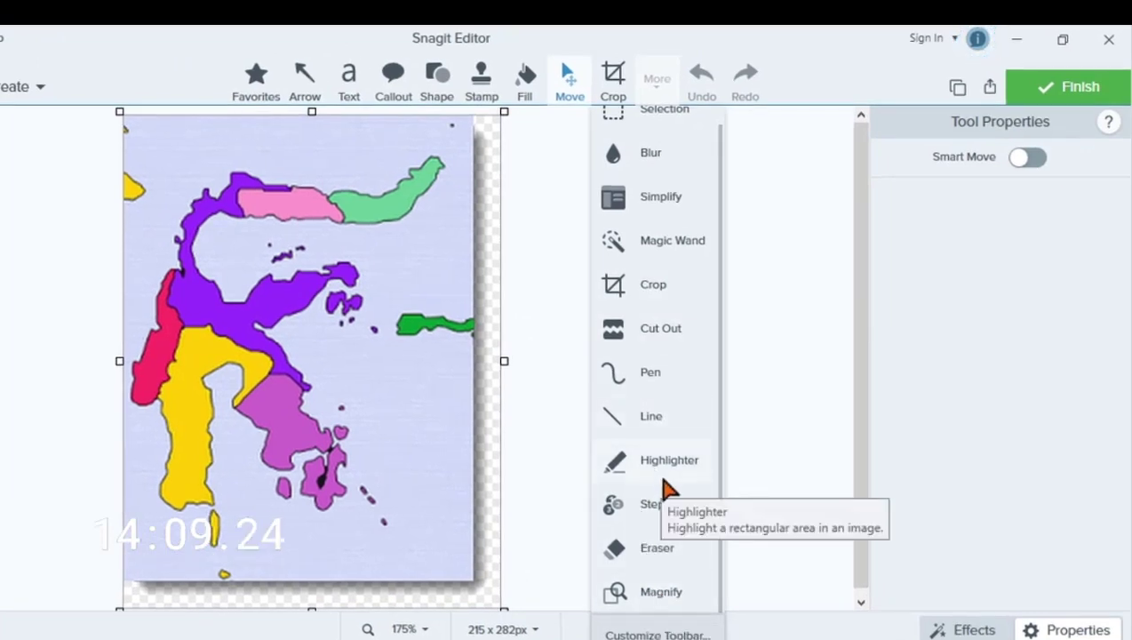
pyautogui.click(660, 507)
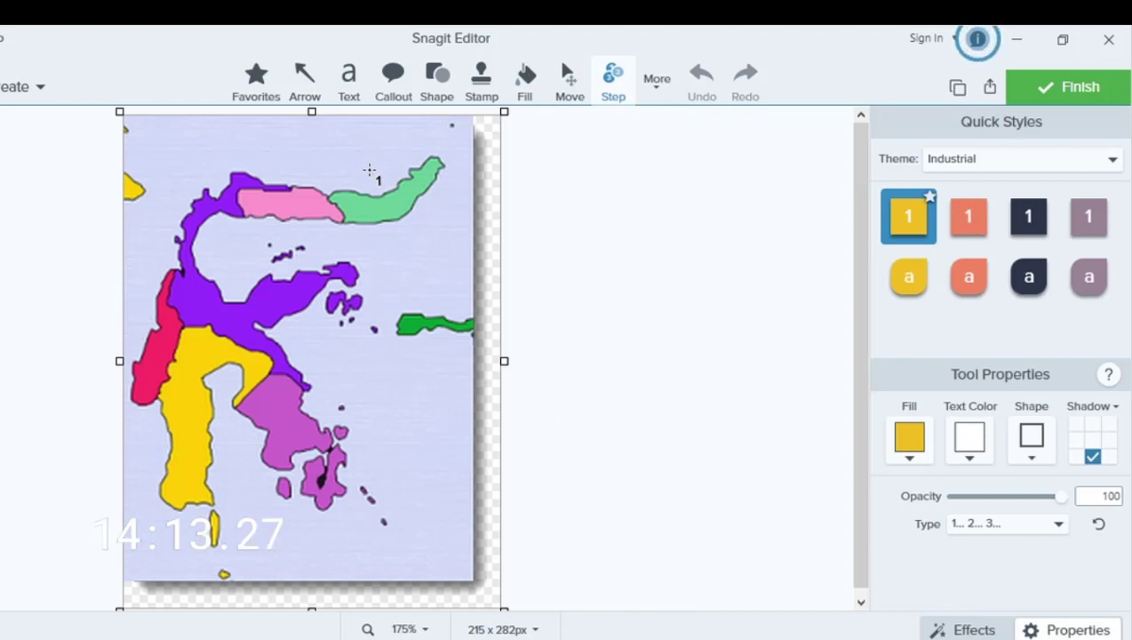
pyautogui.click(372, 169)
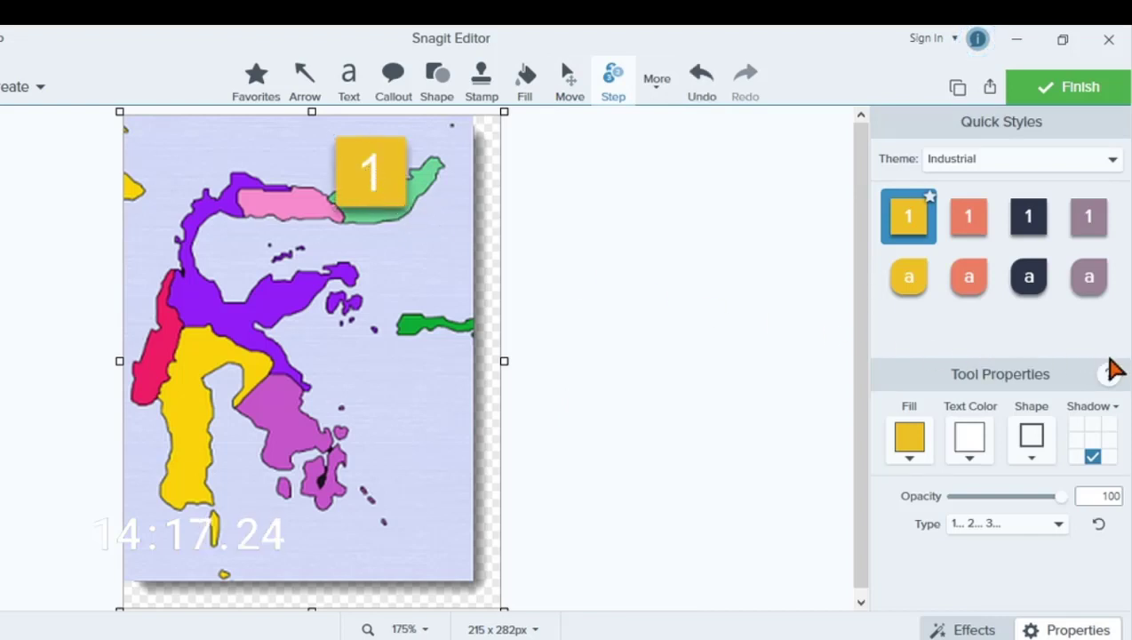
# Step: Restyle step number 1 as the red circle from the Basic theme and shrink it above the green northern arm
pyautogui.click(1047, 160)
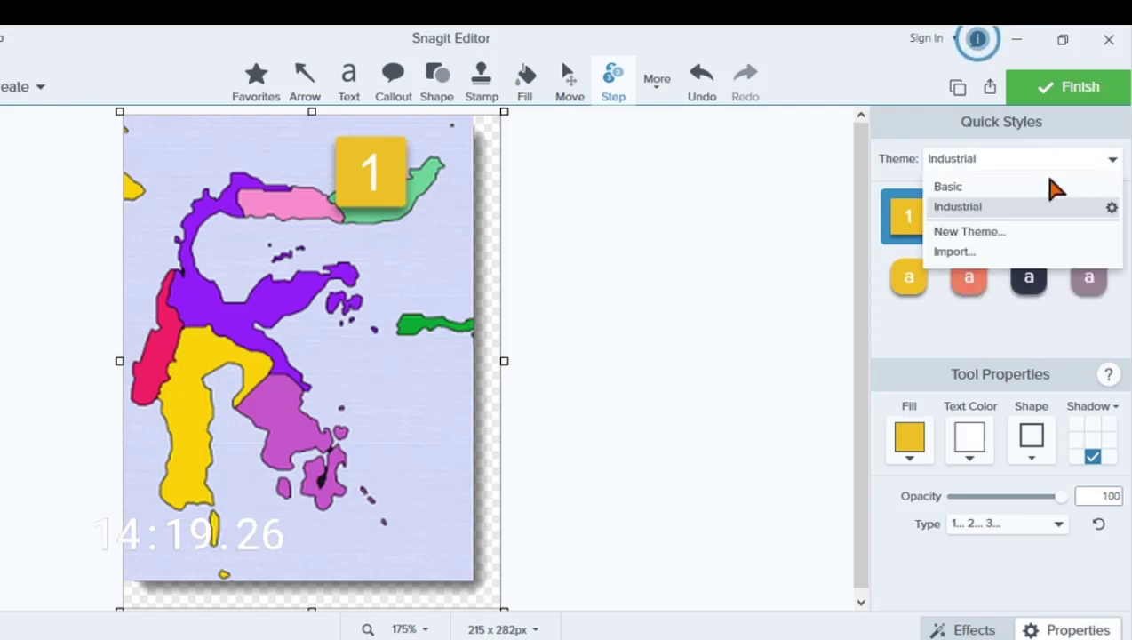
pyautogui.click(995, 187)
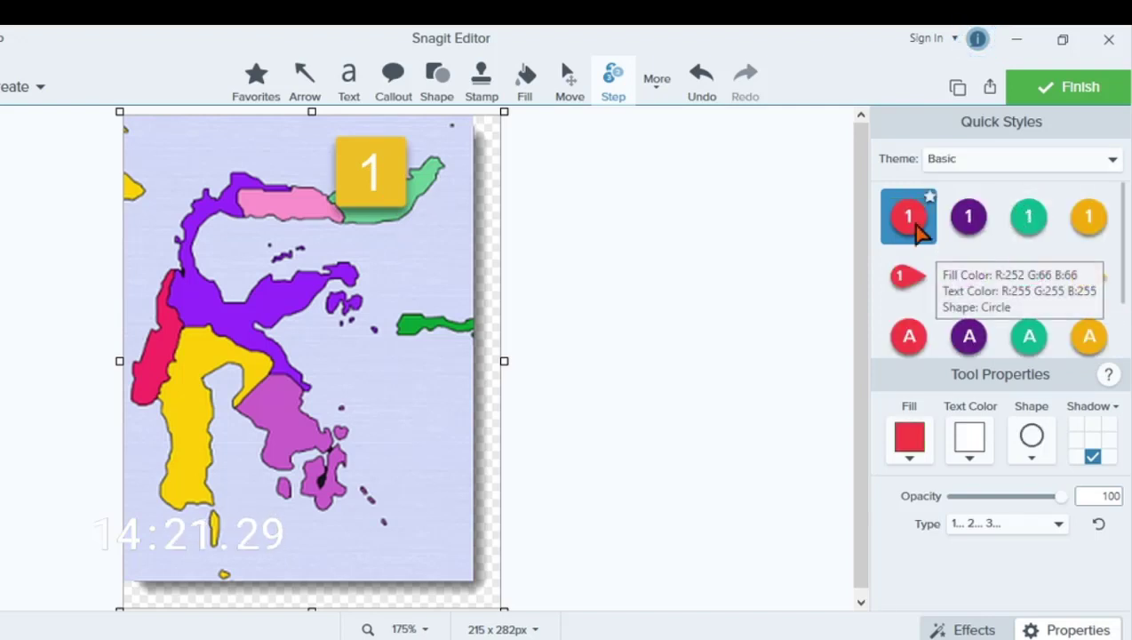
pyautogui.click(386, 182)
pyautogui.click(919, 229)
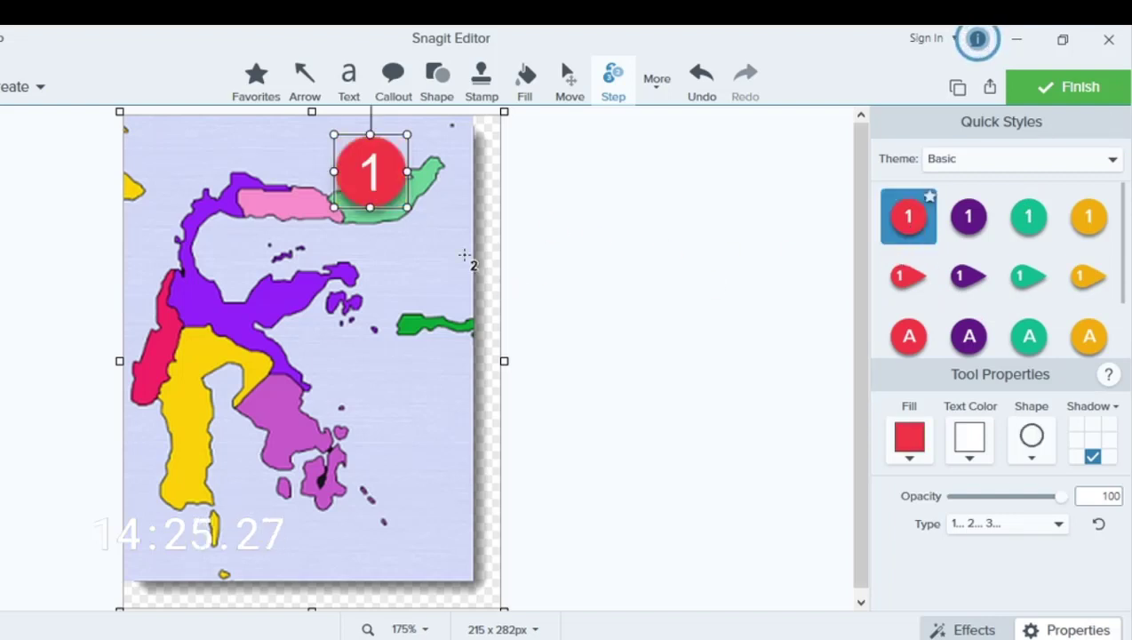
pyautogui.moveTo(406, 212)
pyautogui.mouseDown()
pyautogui.moveTo(357, 165)
pyautogui.moveTo(371, 175)
pyautogui.mouseUp()
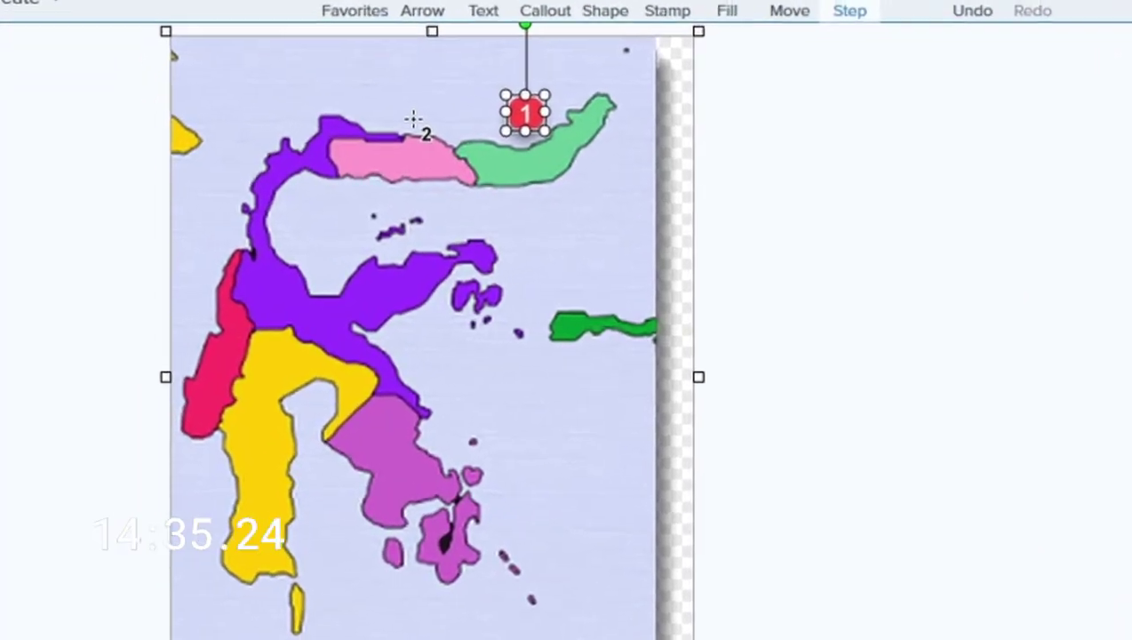
# Step: Place red circle steps 2 to 6 on or beside the pink, purple, red, yellow and magenta provinces of Sulawesi
pyautogui.click(425, 172)
pyautogui.click(425, 171)
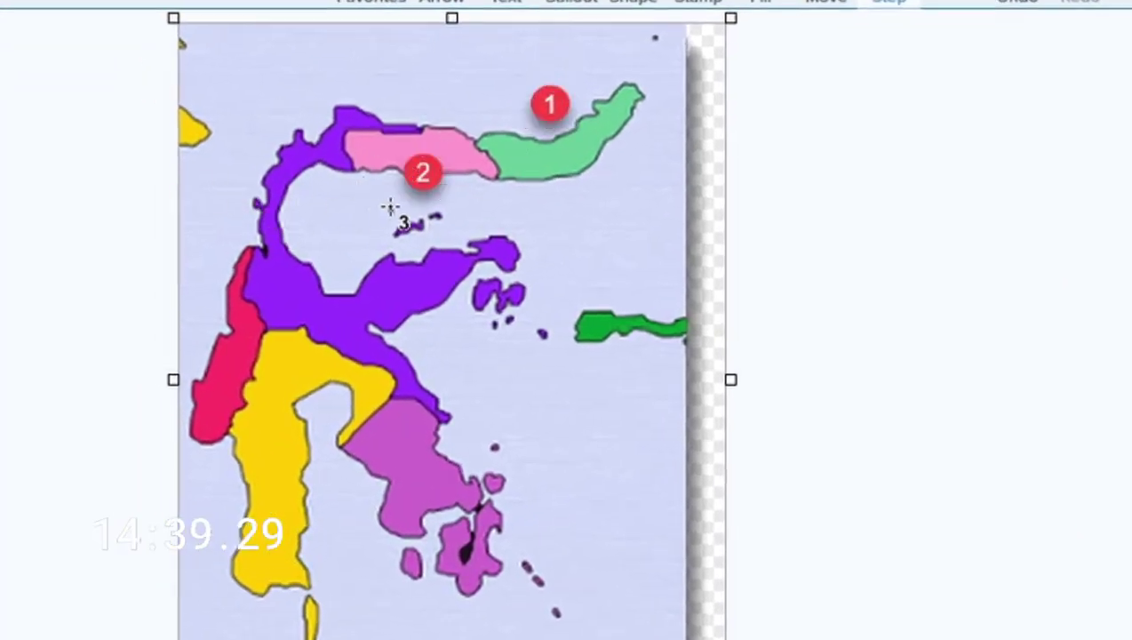
pyautogui.click(252, 134)
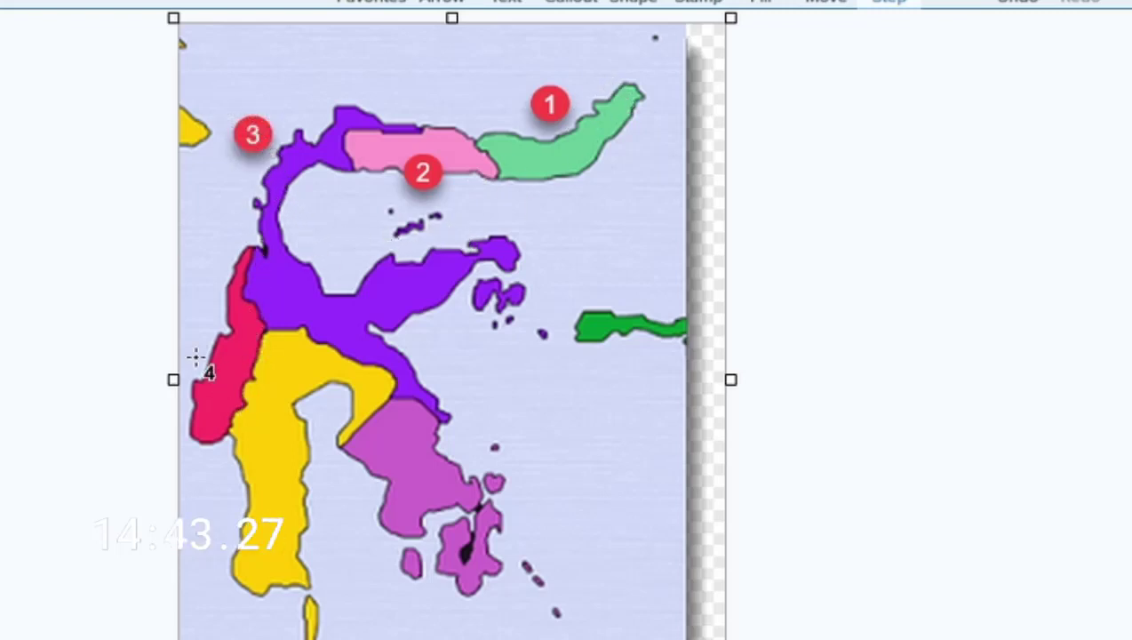
pyautogui.click(196, 313)
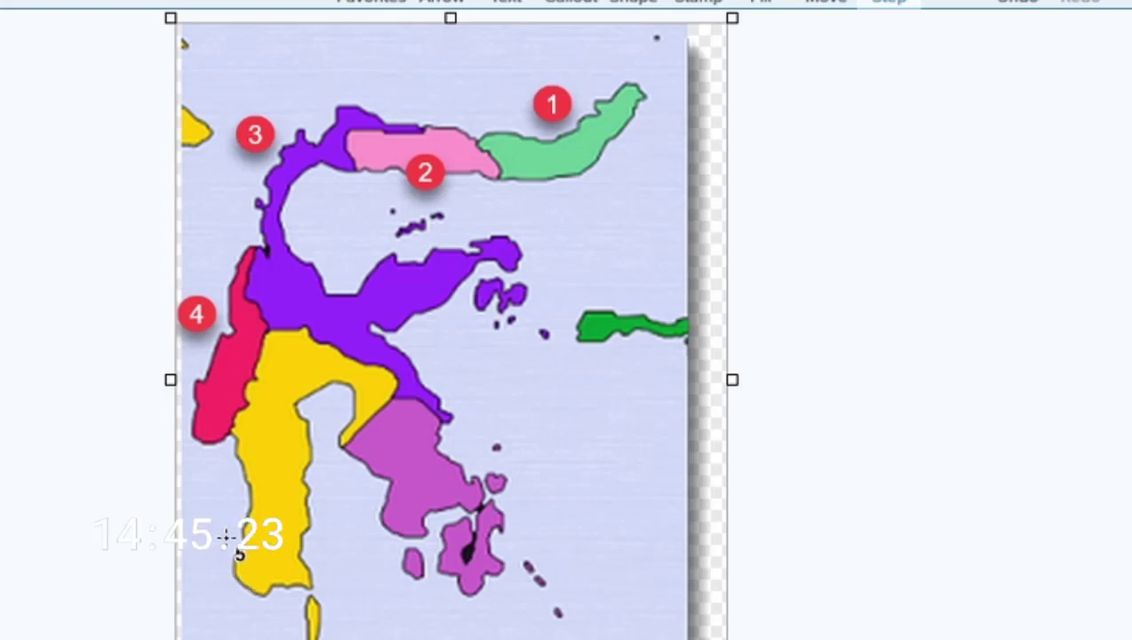
pyautogui.click(258, 481)
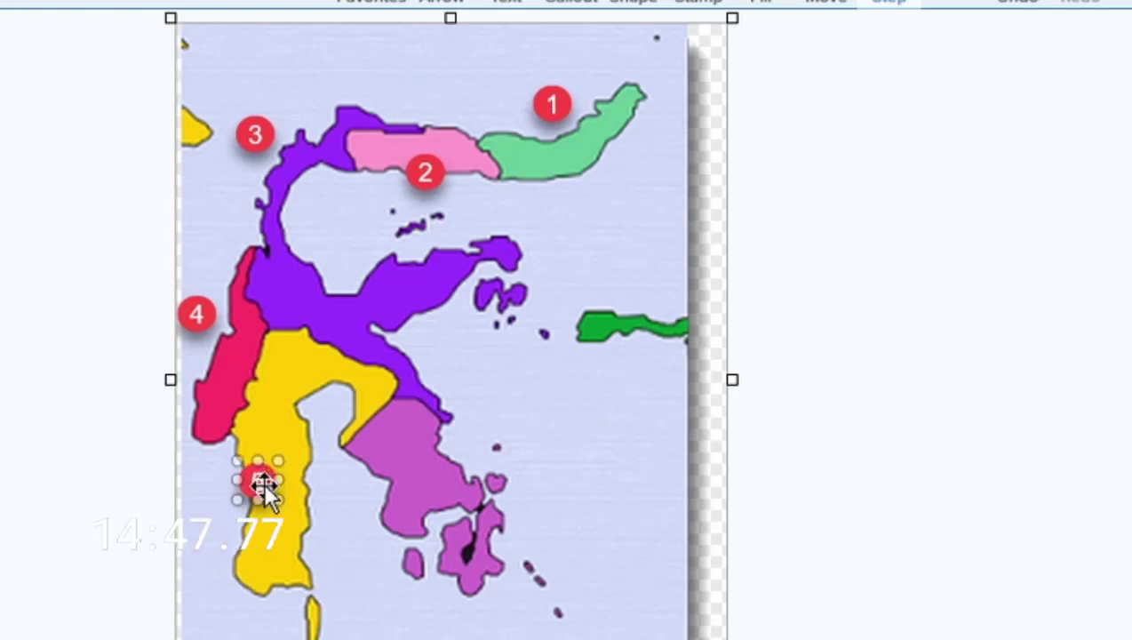
pyautogui.click(429, 496)
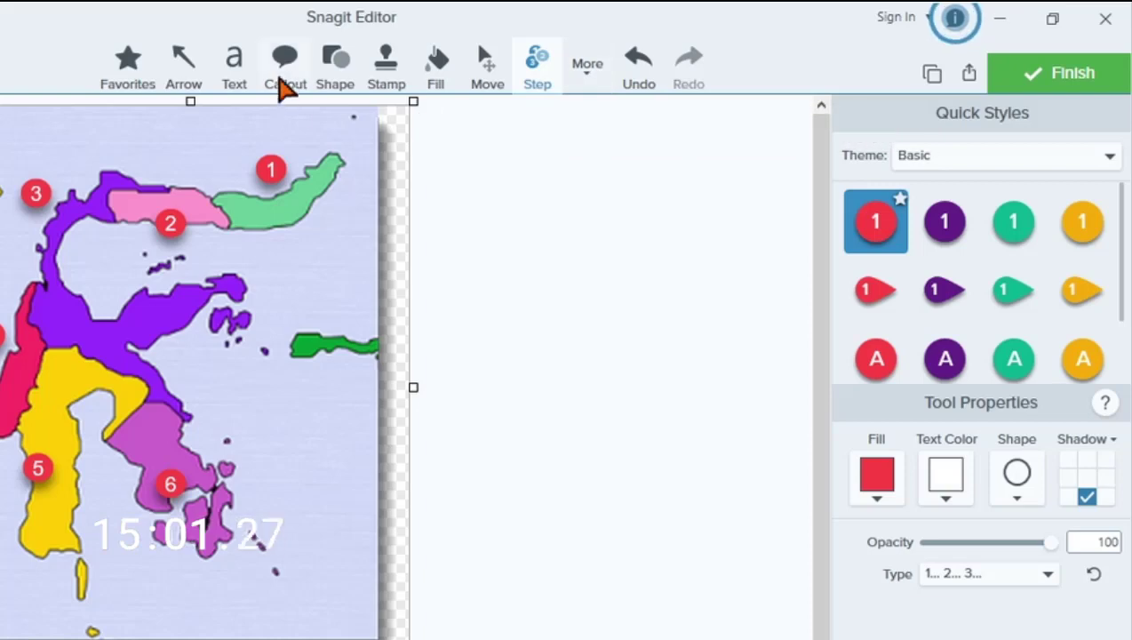
# Step: Add a red Basic arrow callout pointing at Sulawesi's green northern arm with the Callout tool and reduce its box height
pyautogui.click(281, 68)
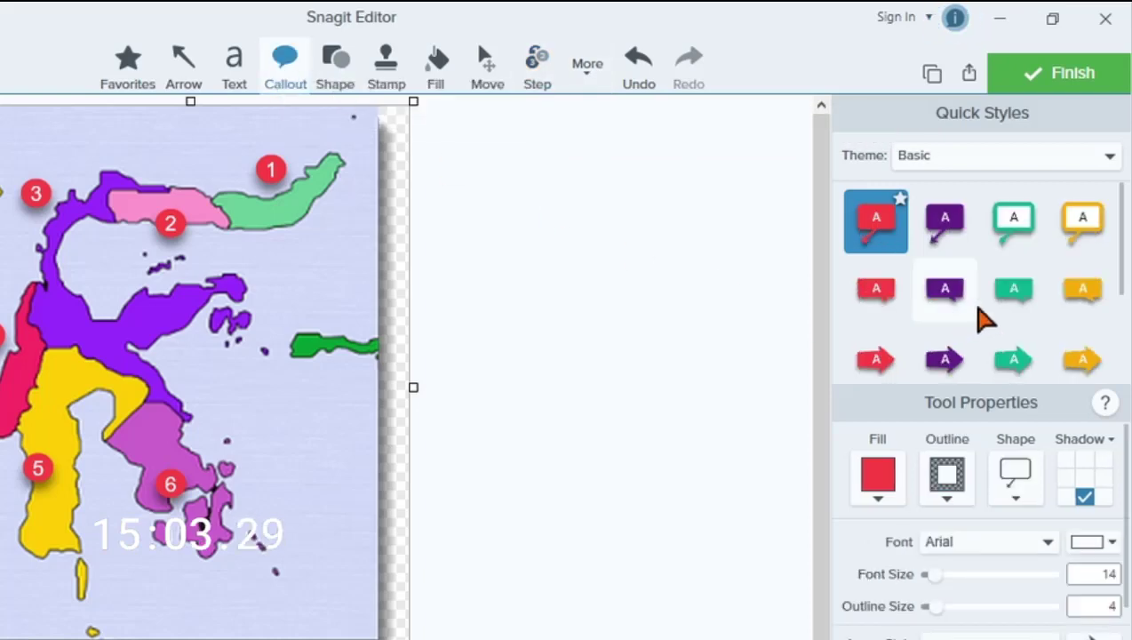
pyautogui.scroll(-2, 1124, 284)
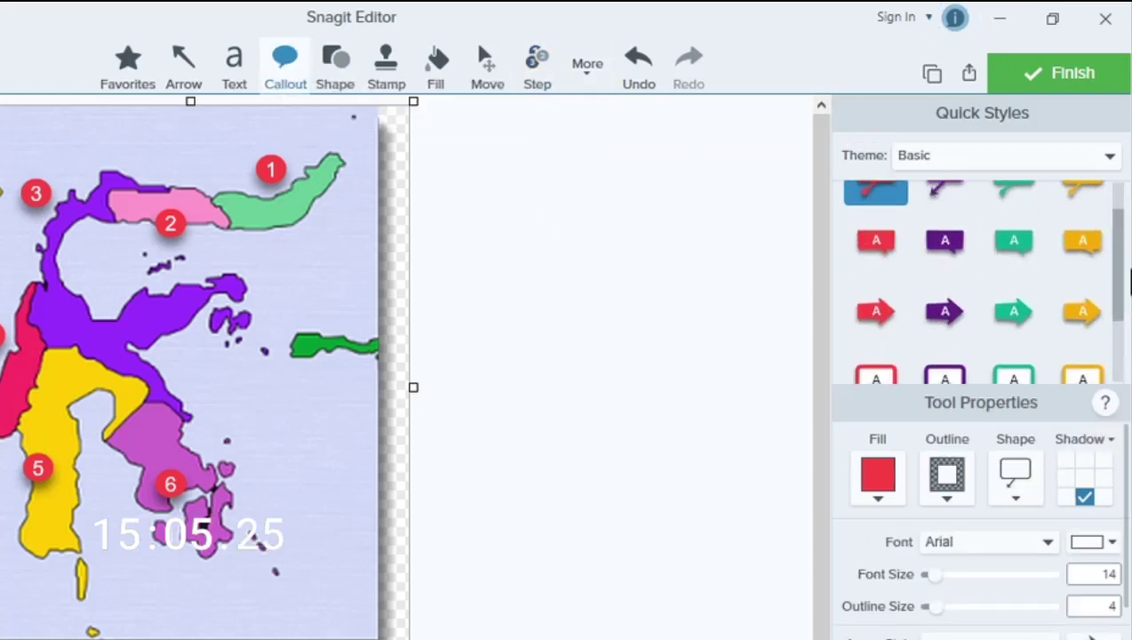
pyautogui.scroll(3, 1104, 222)
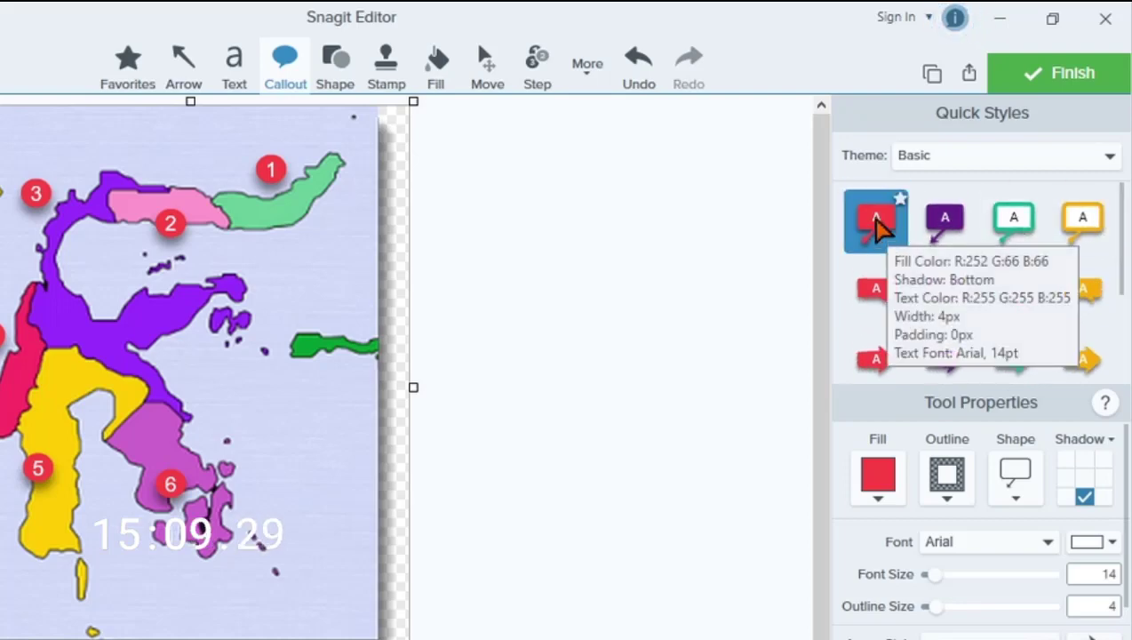
pyautogui.moveTo(297, 236); pyautogui.dragTo(428, 332)
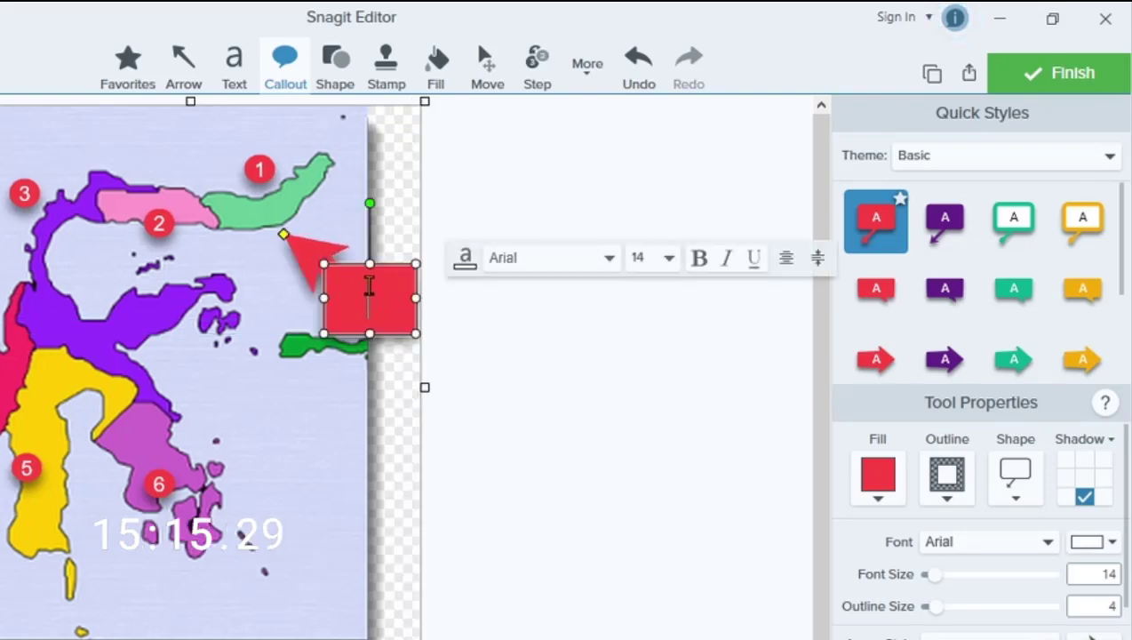
pyautogui.moveTo(326, 254); pyautogui.dragTo(300, 230)
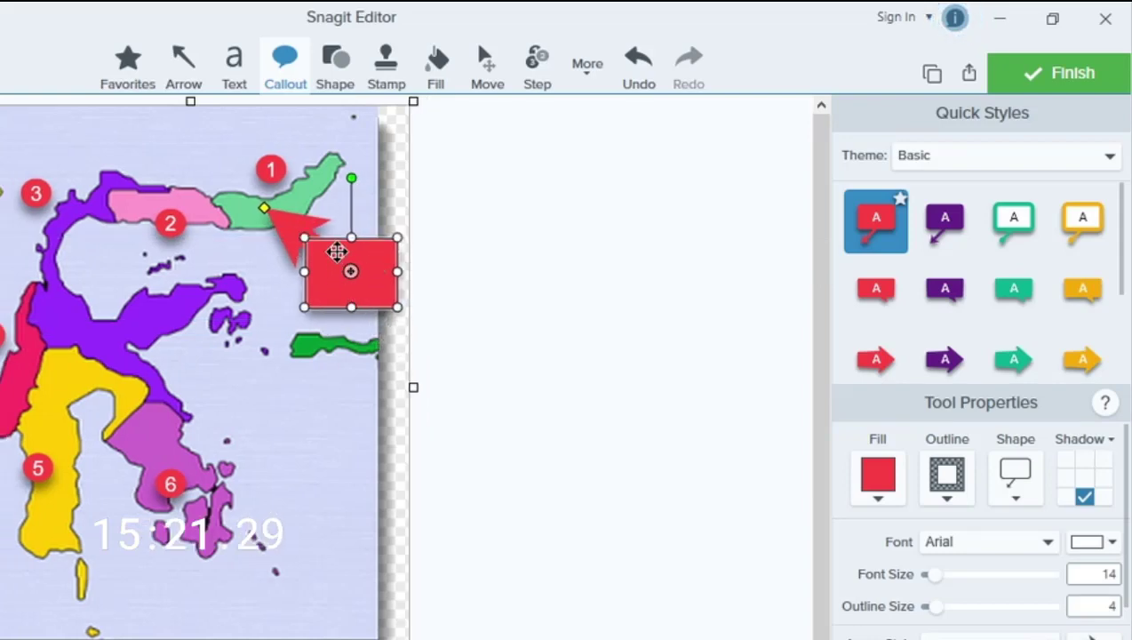
pyautogui.moveTo(353, 310); pyautogui.dragTo(369, 278)
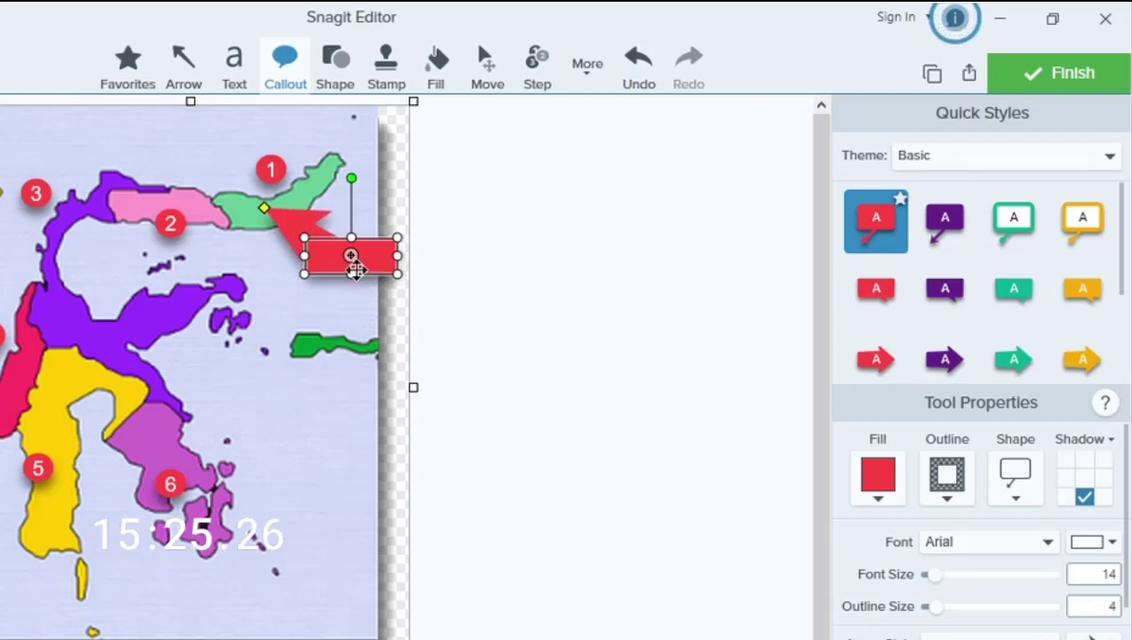
# Step: Label the red callout "Sulut" and set its text to font size 12
pyautogui.click(353, 253)
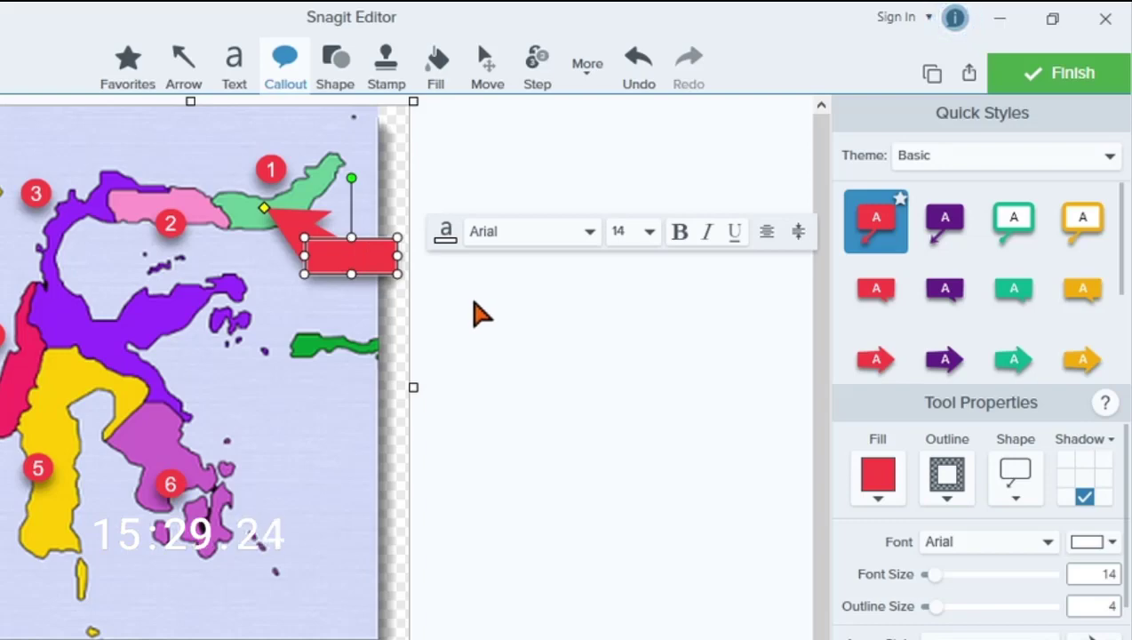
pyautogui.write('G')
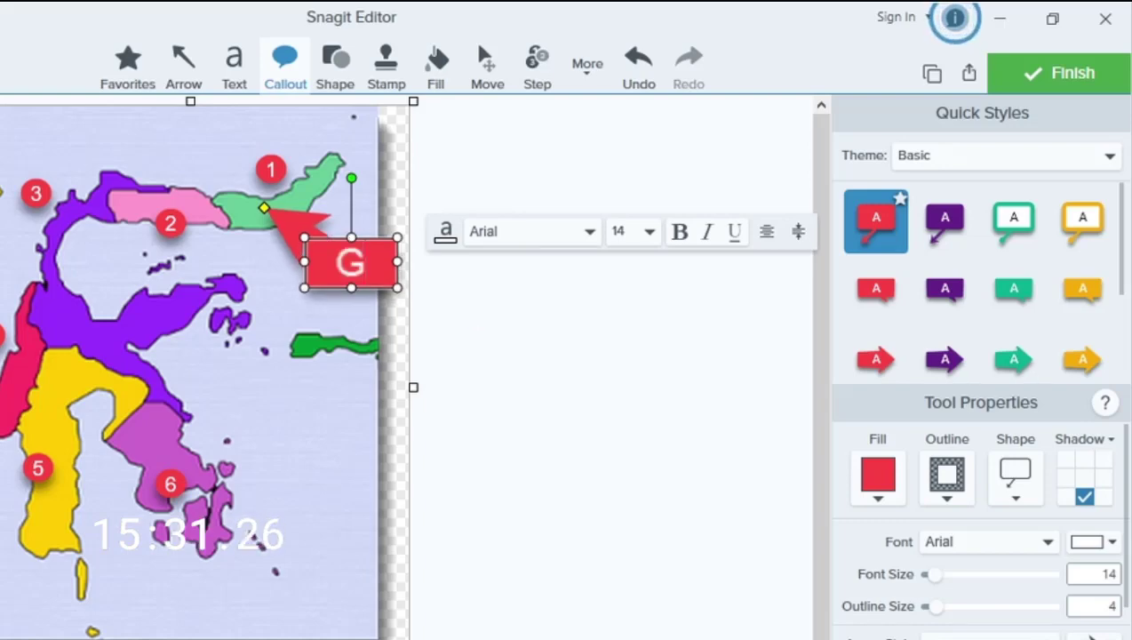
pyautogui.write('Sulut')
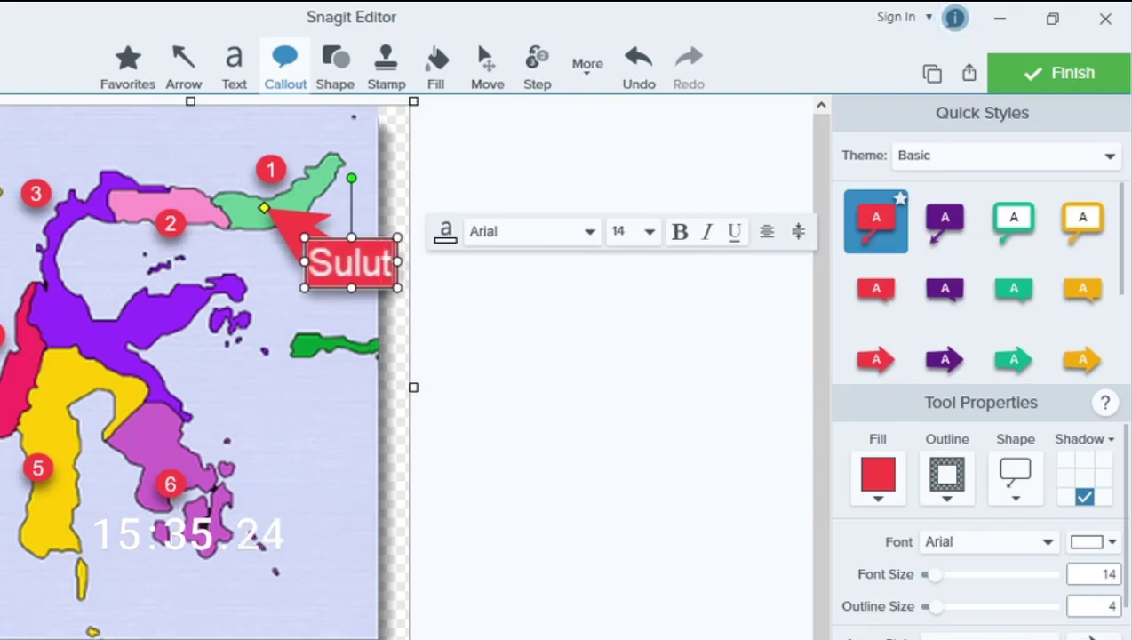
pyautogui.moveTo(312, 271); pyautogui.dragTo(413, 267)
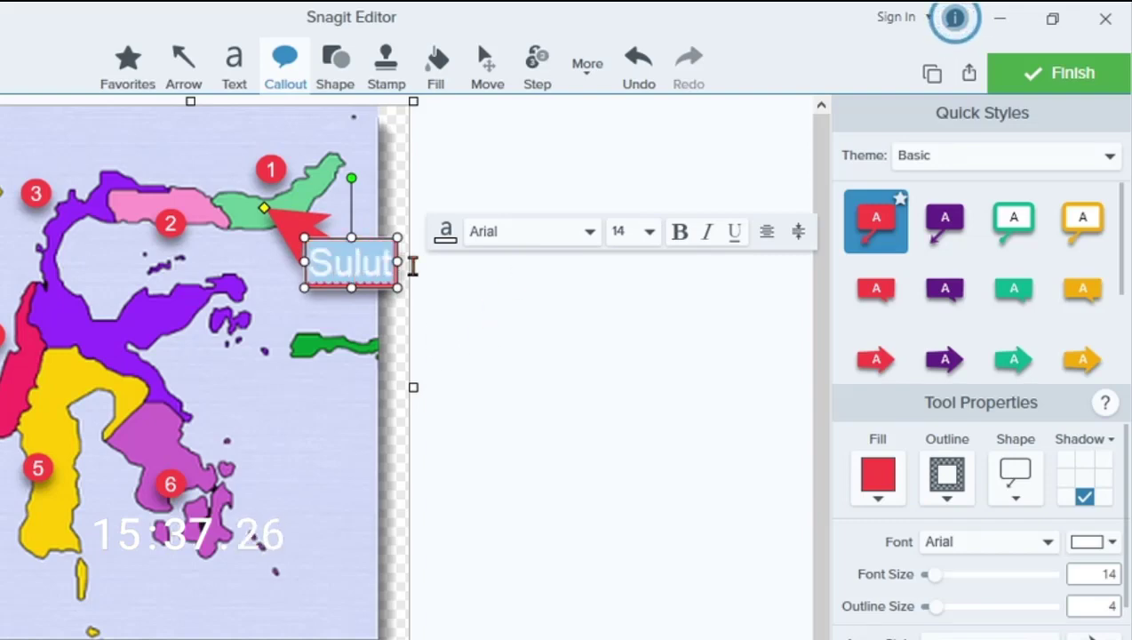
pyautogui.click(644, 232)
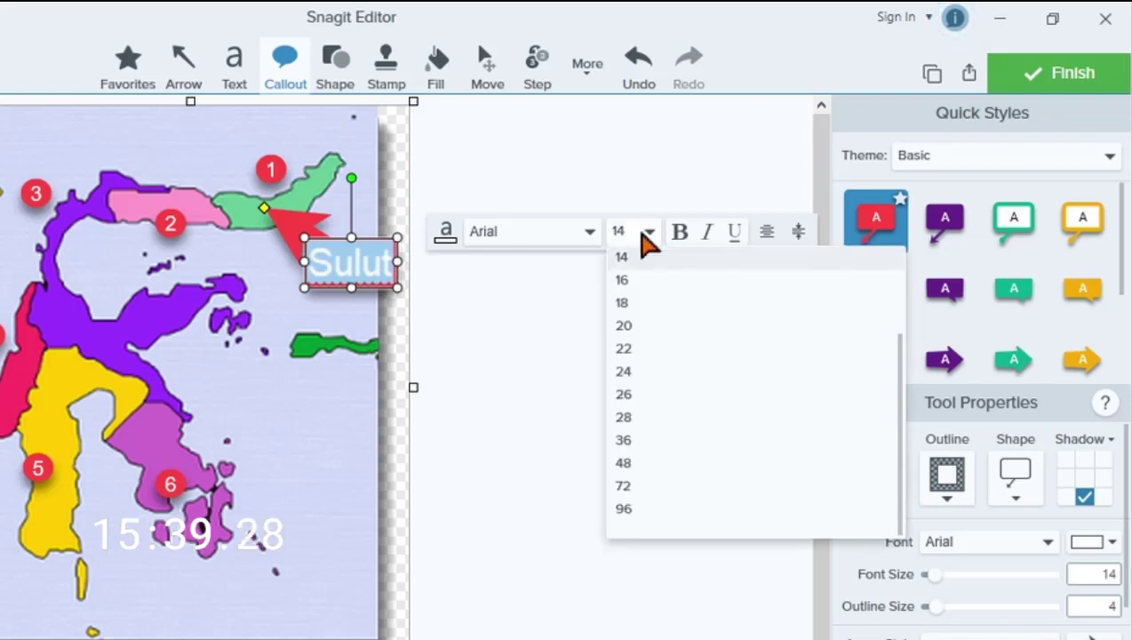
pyautogui.scroll(2, 701, 347)
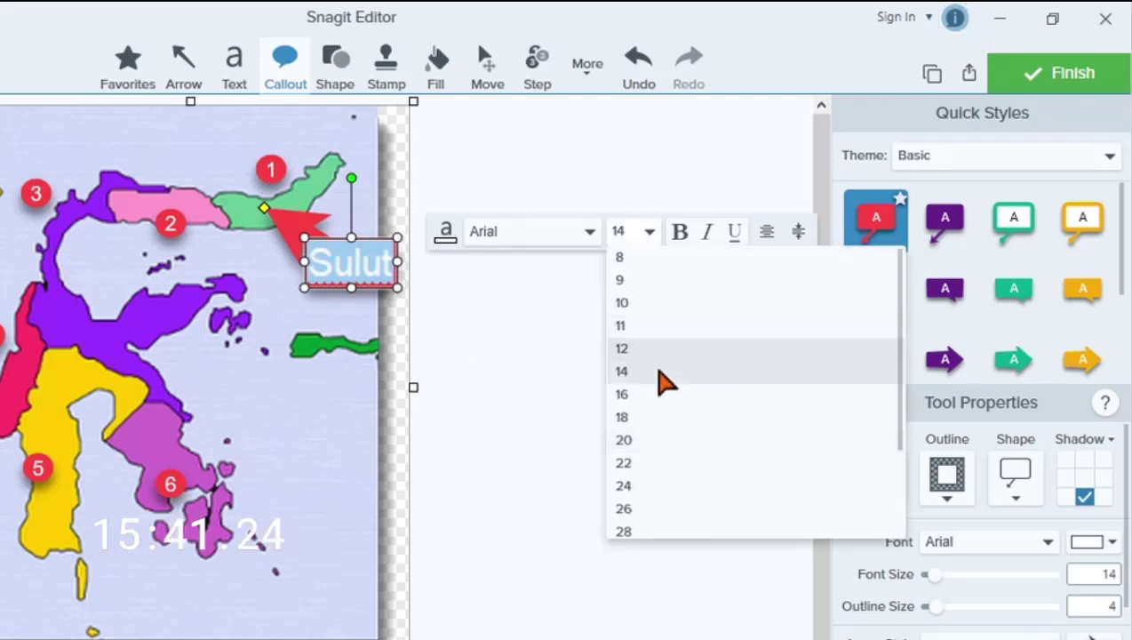
pyautogui.click(636, 354)
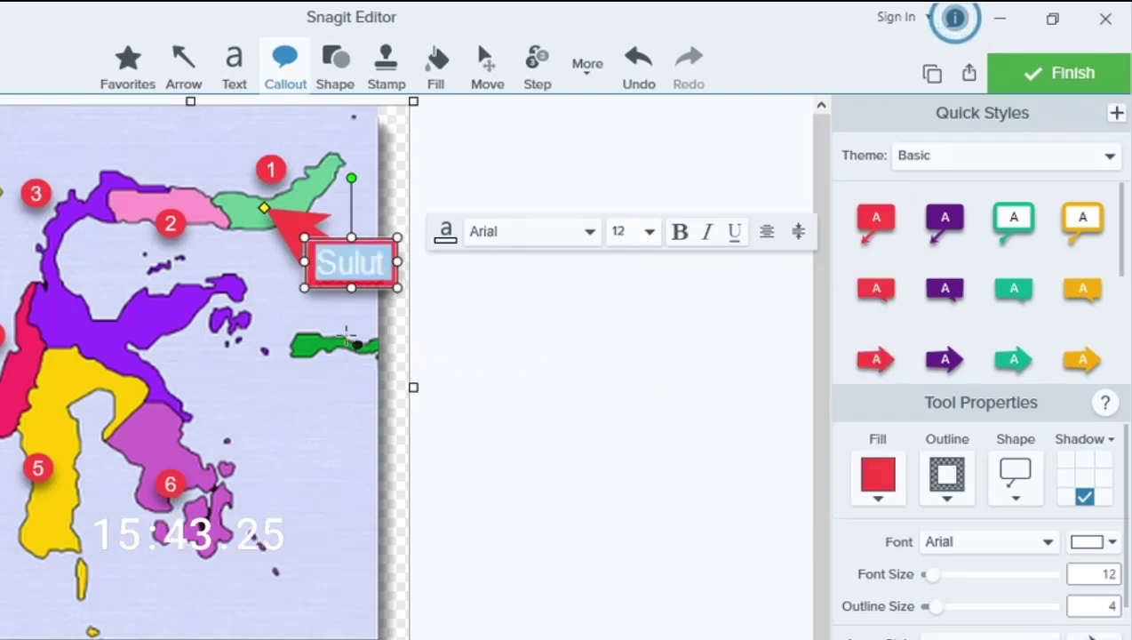
pyautogui.click(613, 172)
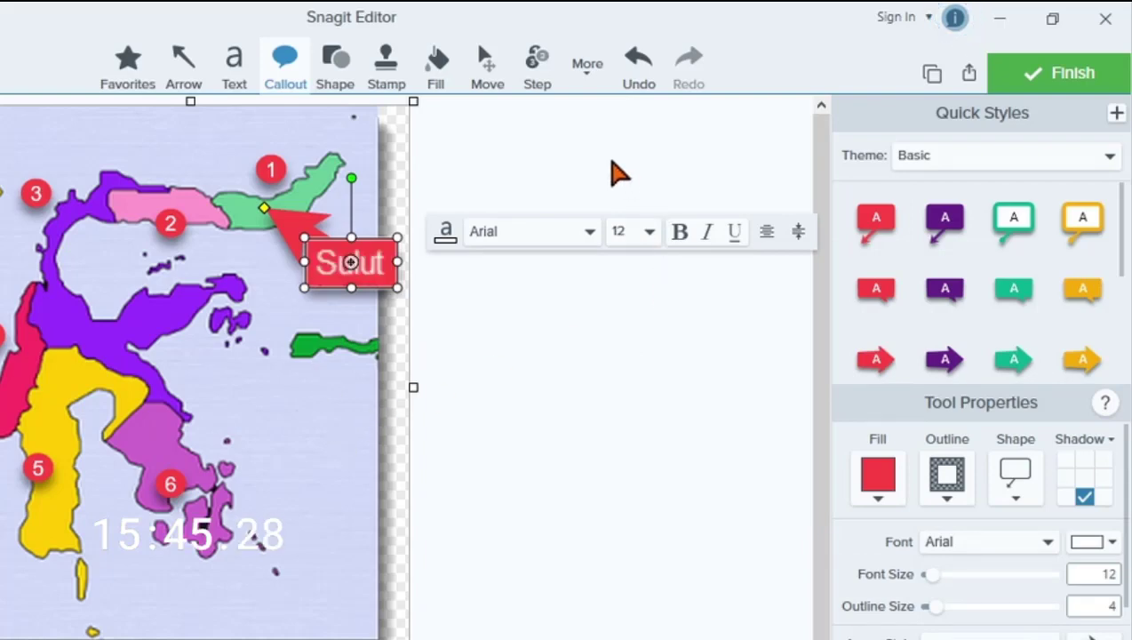
# Step: Recolour the Sulut callout's arrow with the green sampled from the northern arm of the map
pyautogui.click(345, 251)
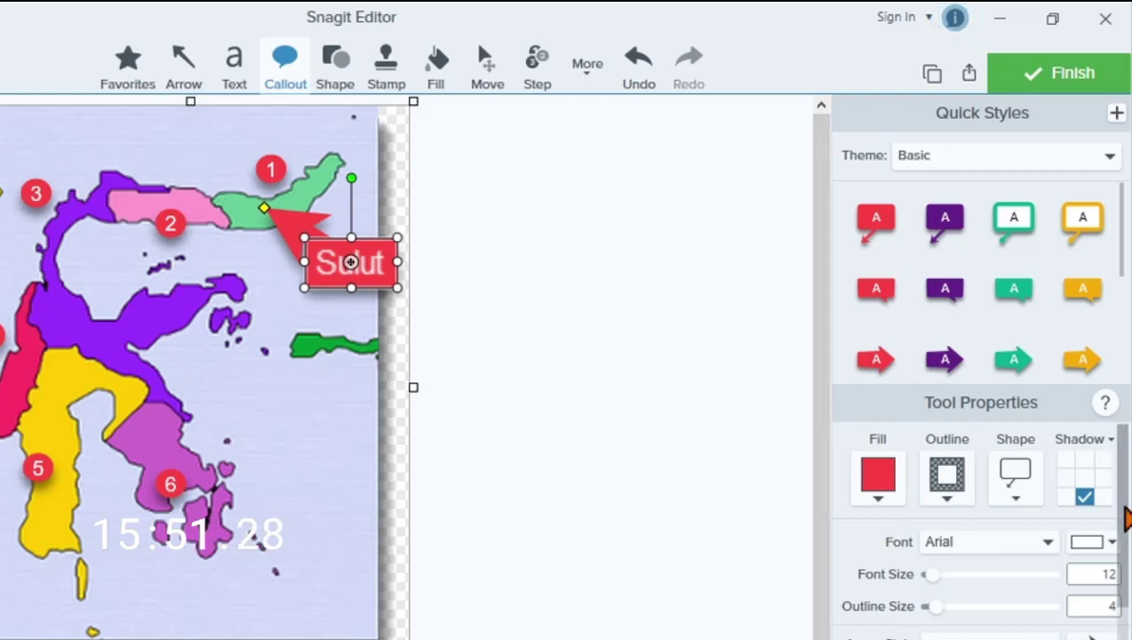
pyautogui.scroll(-2, 1118, 568)
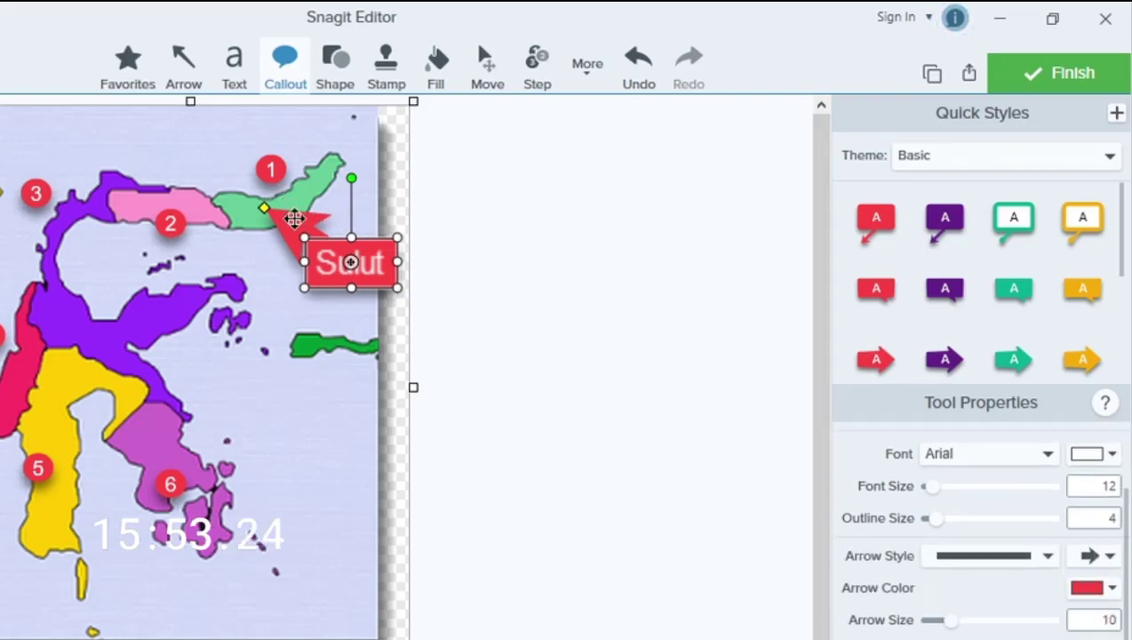
pyautogui.click(1091, 586)
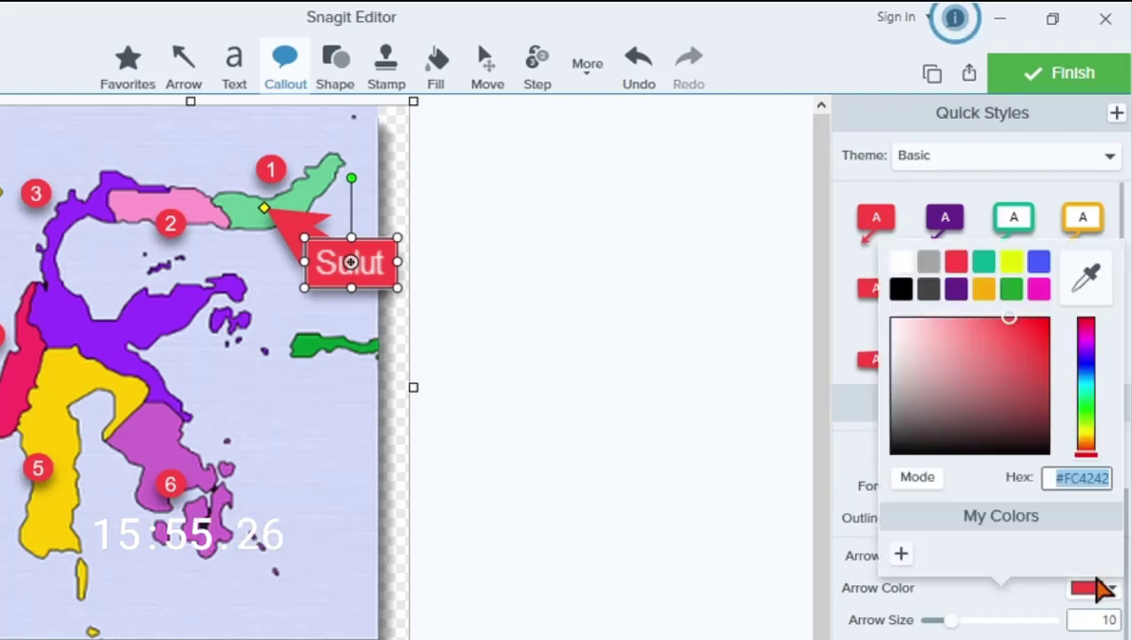
pyautogui.click(1091, 283)
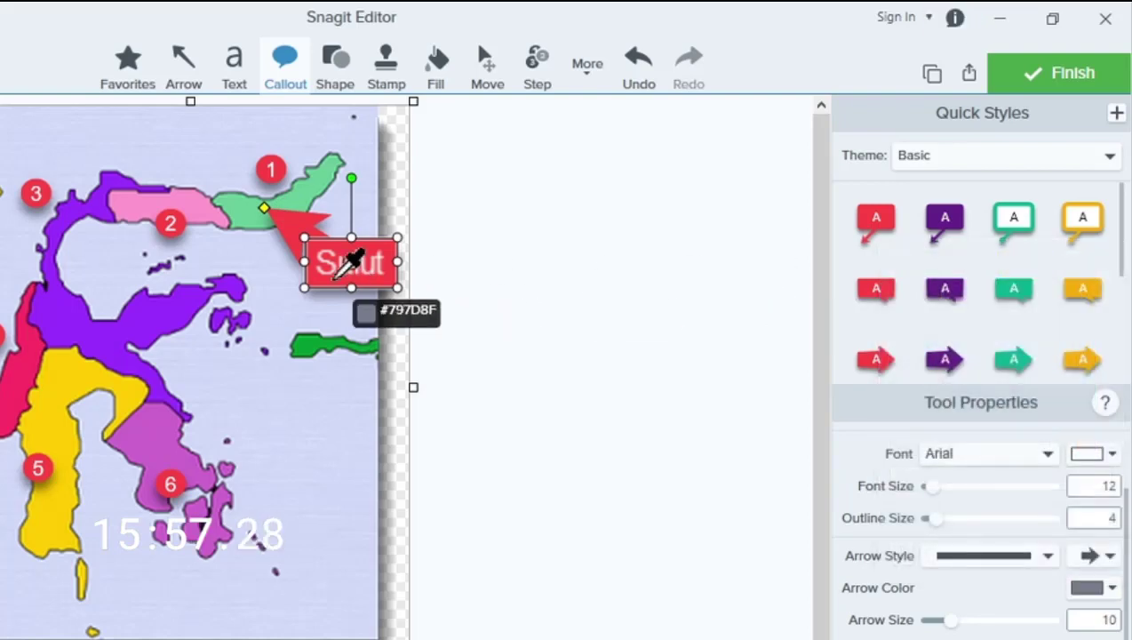
pyautogui.click(259, 191)
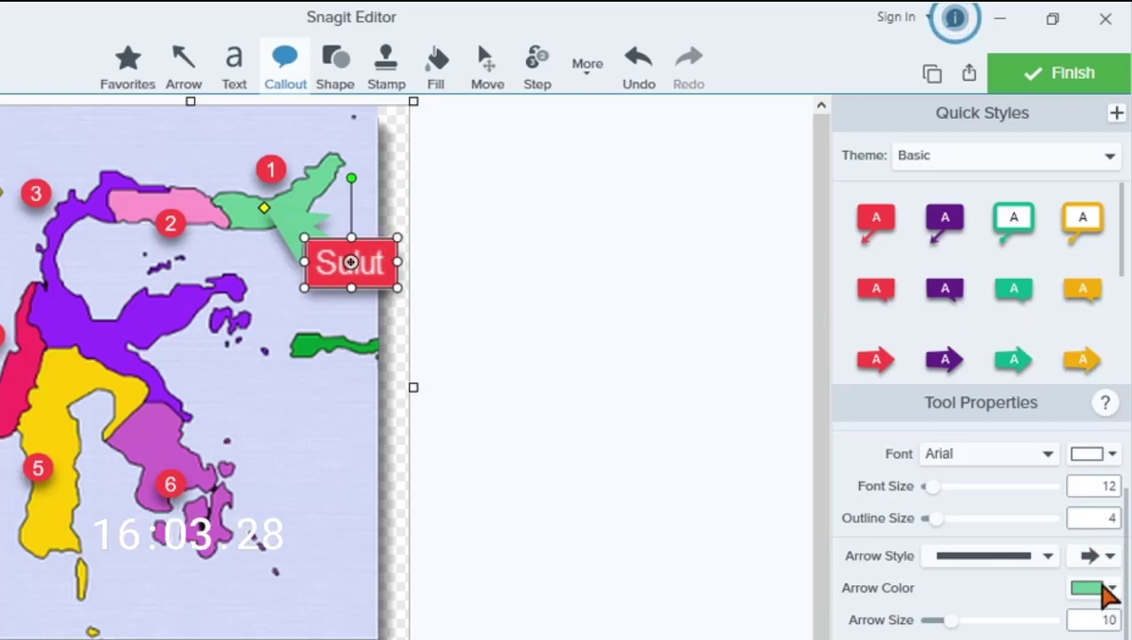
# Step: Move the Sulut callout down below the green northern arm and set its arrow size to 4
pyautogui.click(452, 236)
pyautogui.moveTo(363, 281); pyautogui.dragTo(363, 310)
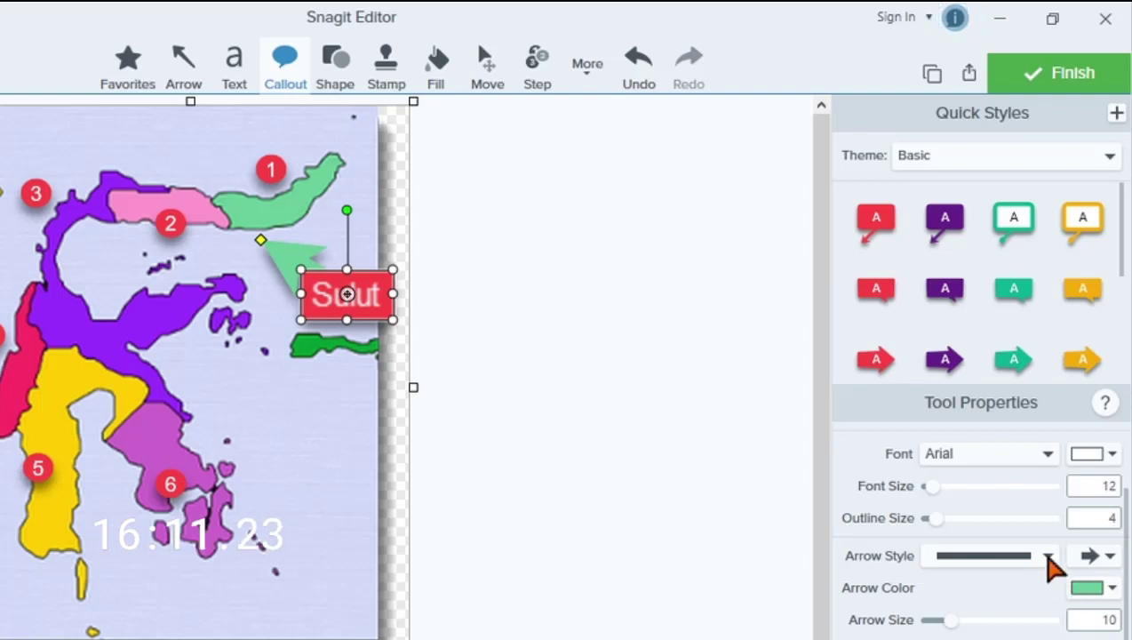
pyautogui.click(1048, 556)
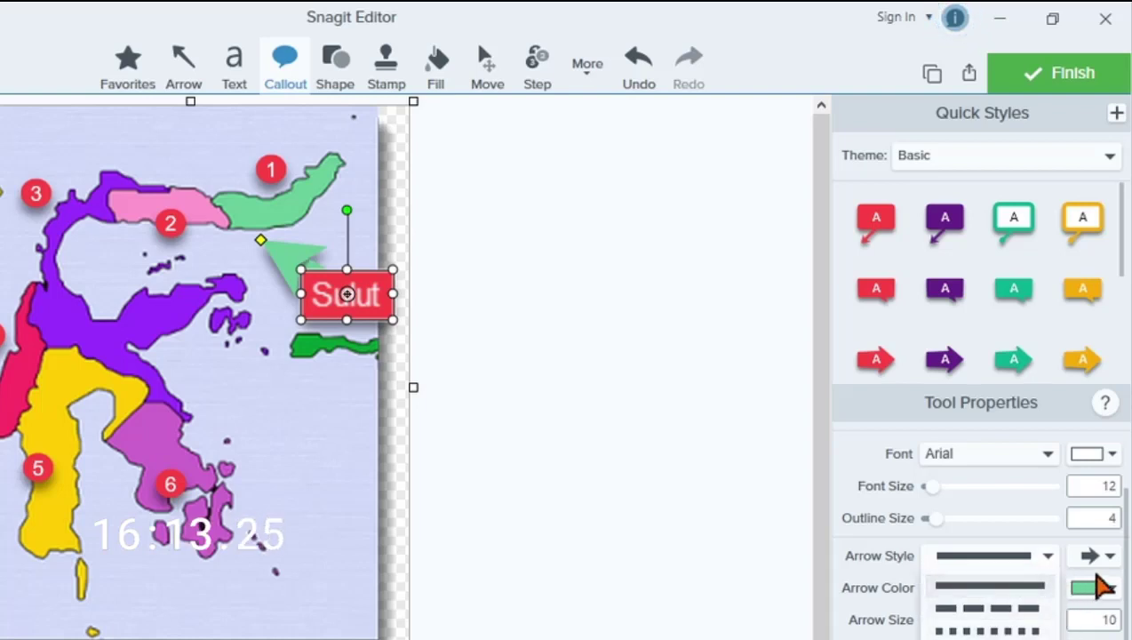
pyautogui.click(1104, 562)
pyautogui.click(1108, 556)
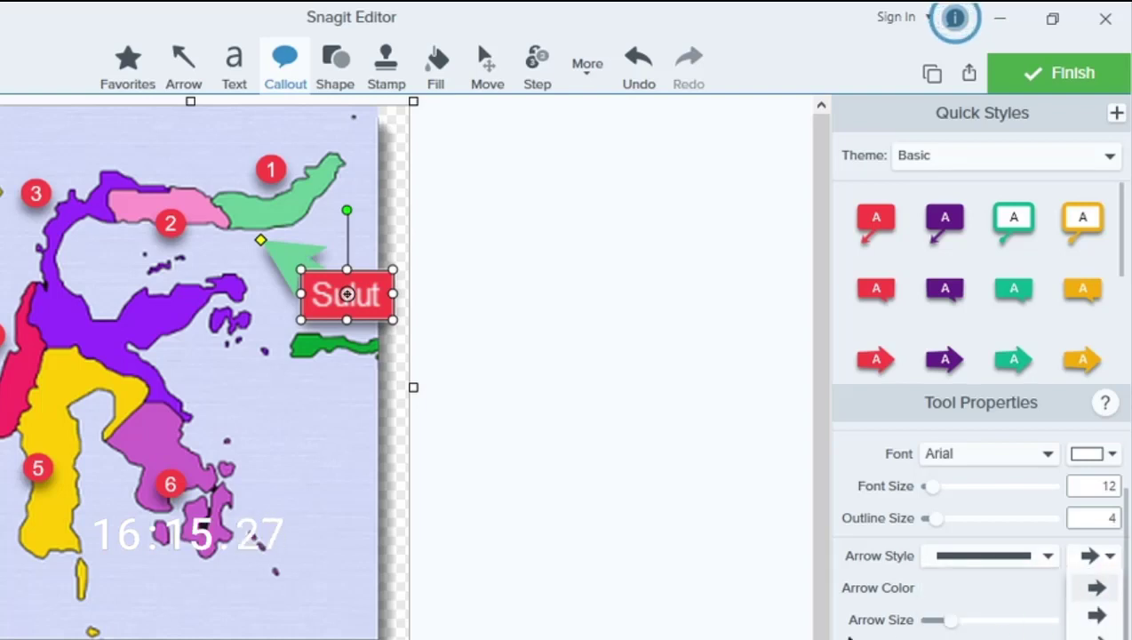
pyautogui.click(866, 636)
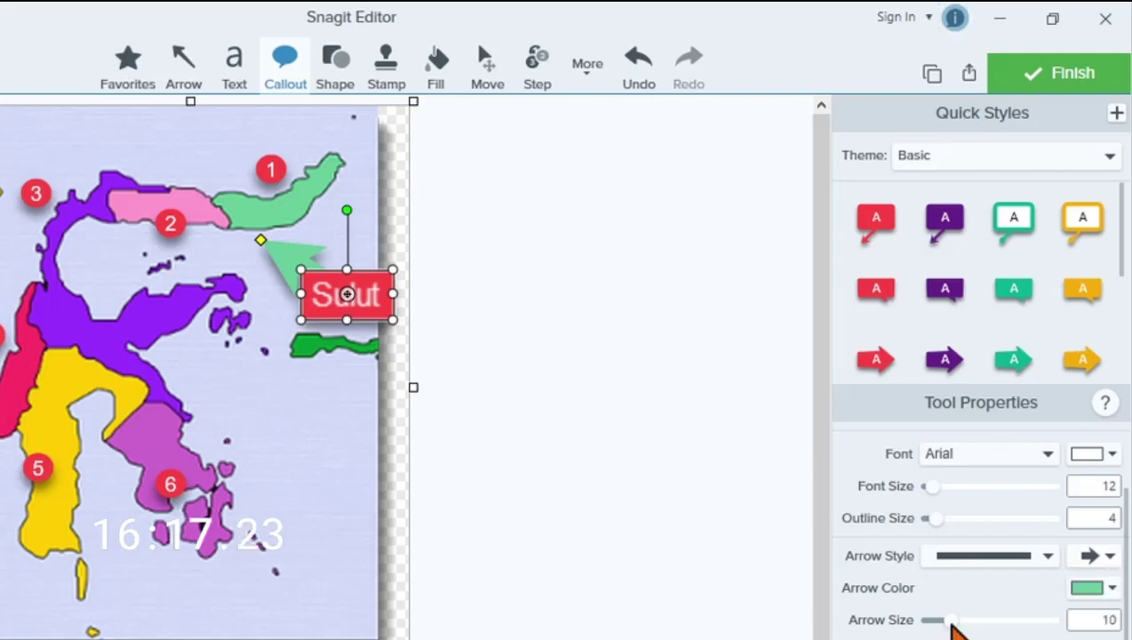
pyautogui.moveTo(947, 621); pyautogui.dragTo(928, 634)
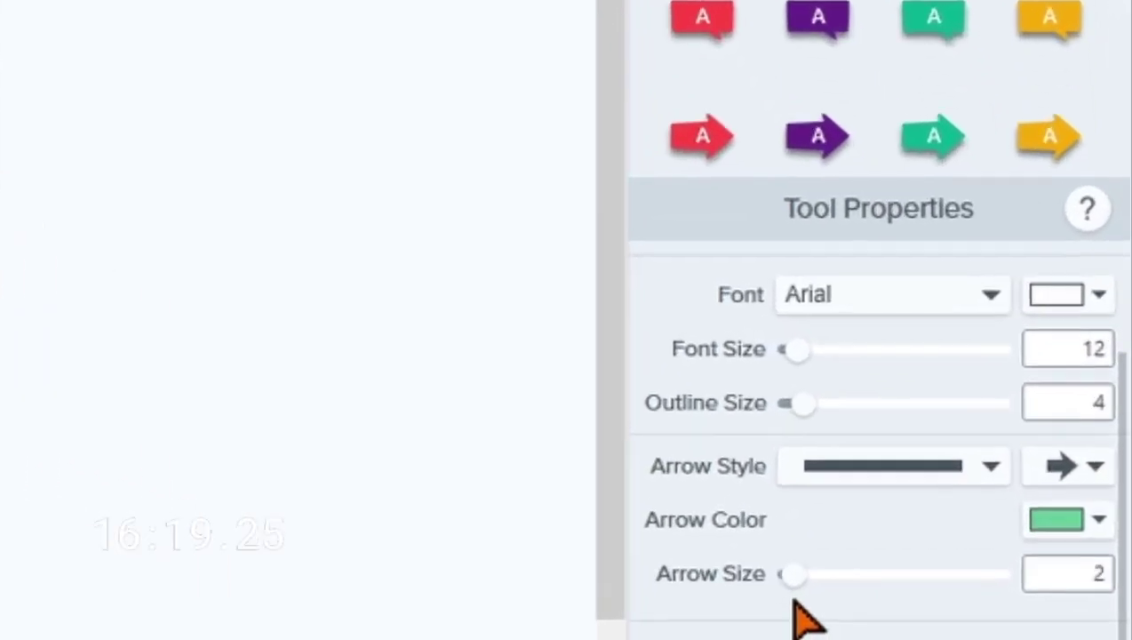
pyautogui.moveTo(793, 601); pyautogui.dragTo(803, 600)
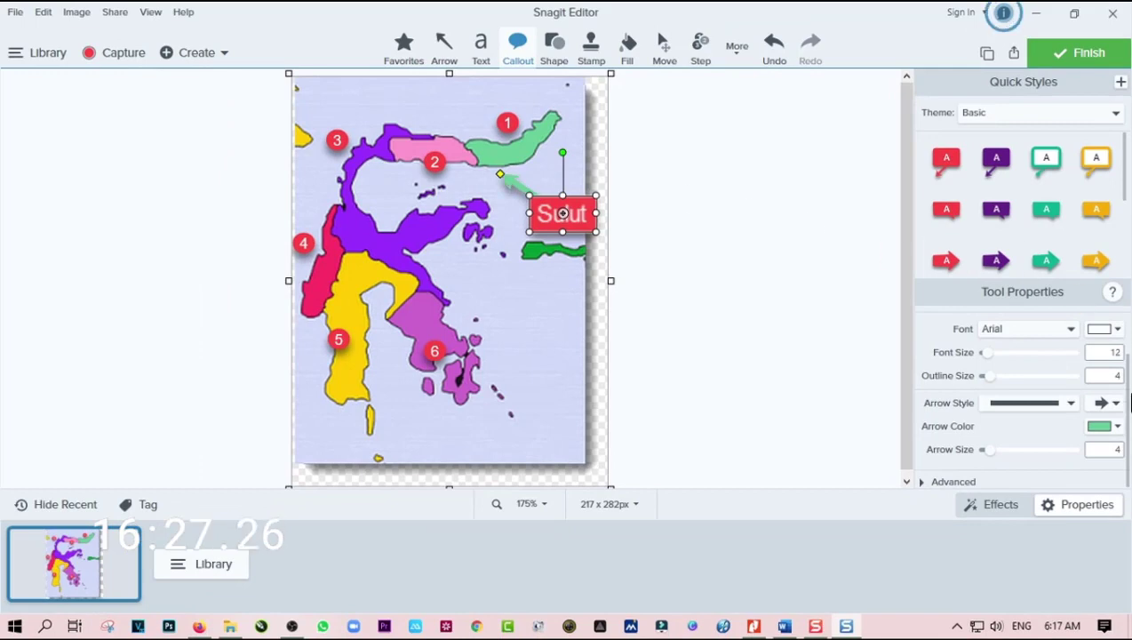
# Step: Set the Sulut callout's arrow colour to the red palette swatch and deselect the callout
pyautogui.click(1109, 428)
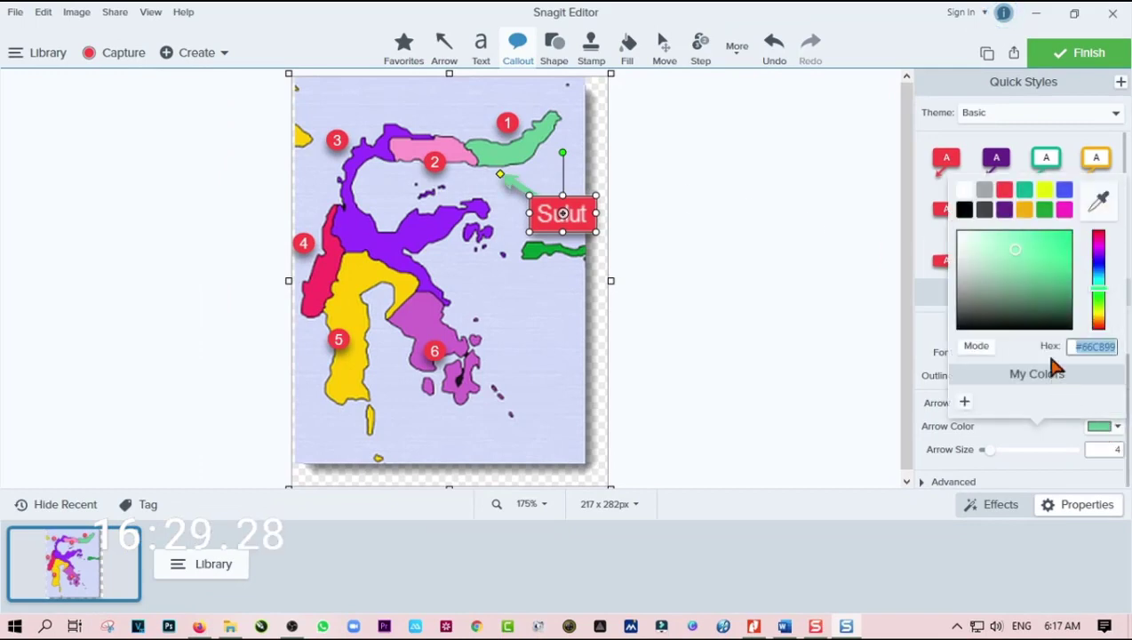
pyautogui.click(1099, 247)
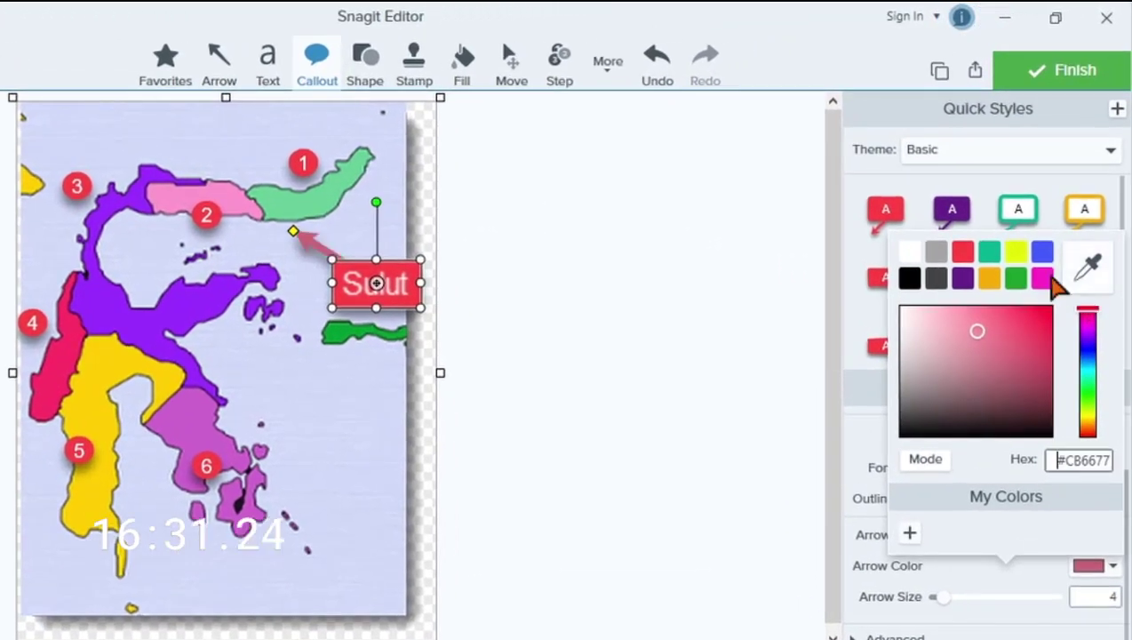
pyautogui.click(966, 259)
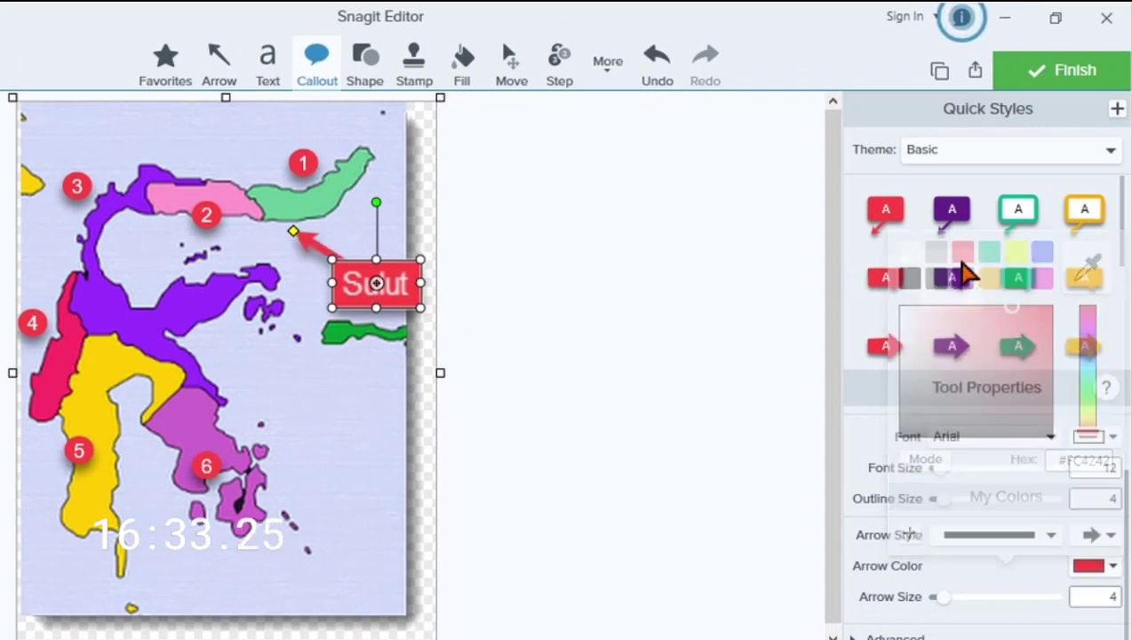
pyautogui.click(490, 378)
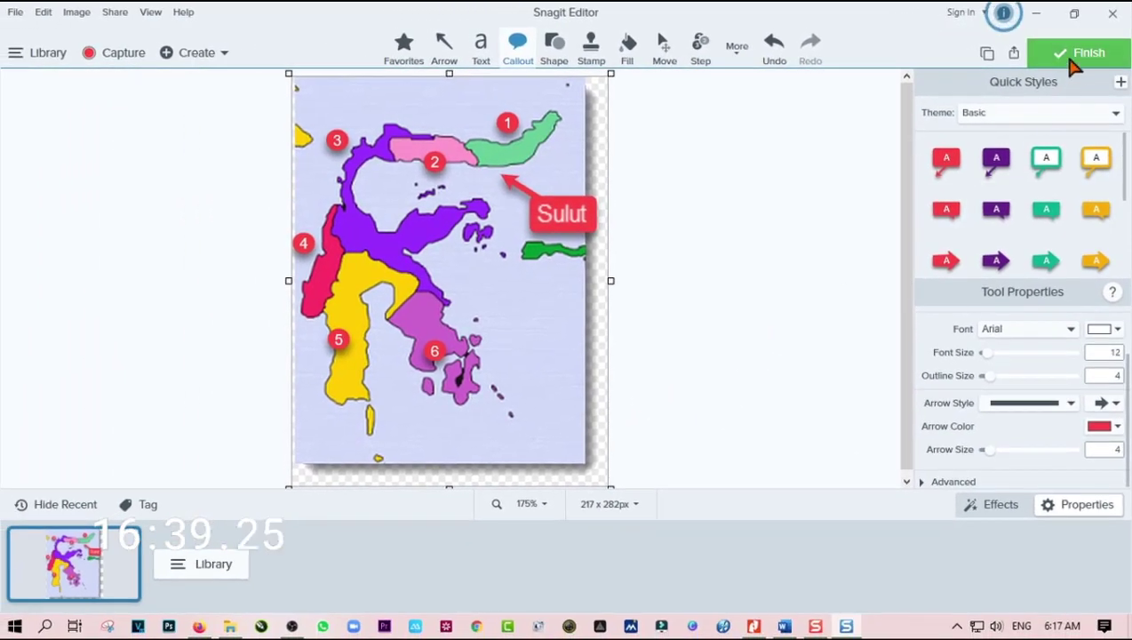
# Step: Finish the annotated map by sharing it to Word, then switch to Document1 and select the inserted picture
pyautogui.click(1073, 55)
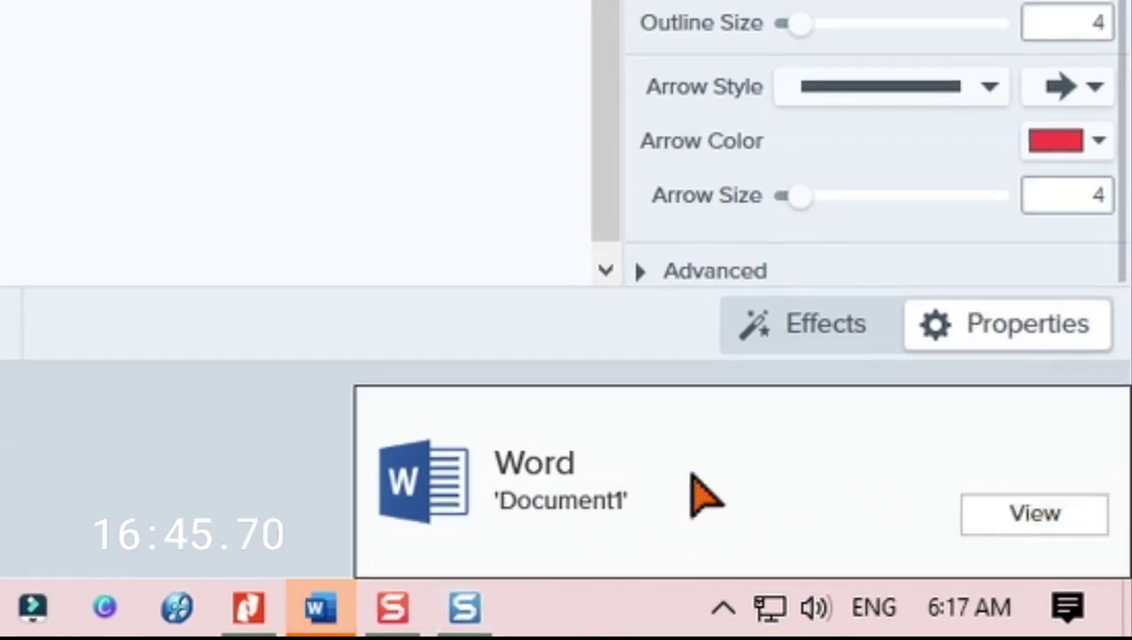
pyautogui.click(706, 495)
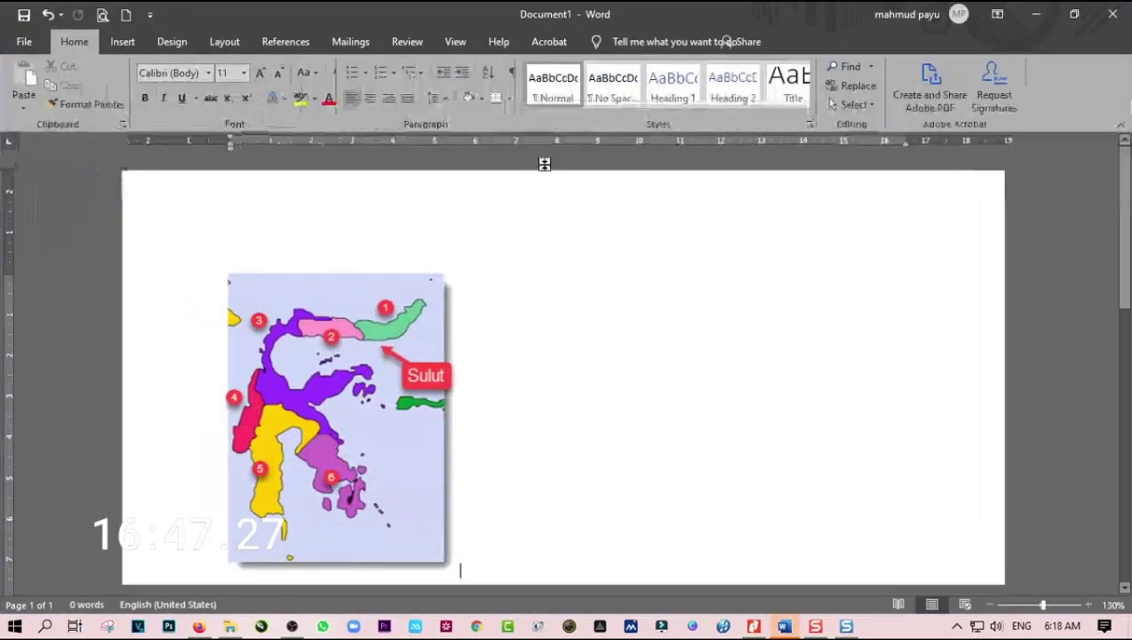
pyautogui.click(449, 322)
pyautogui.moveTo(449, 323); pyautogui.dragTo(420, 315)
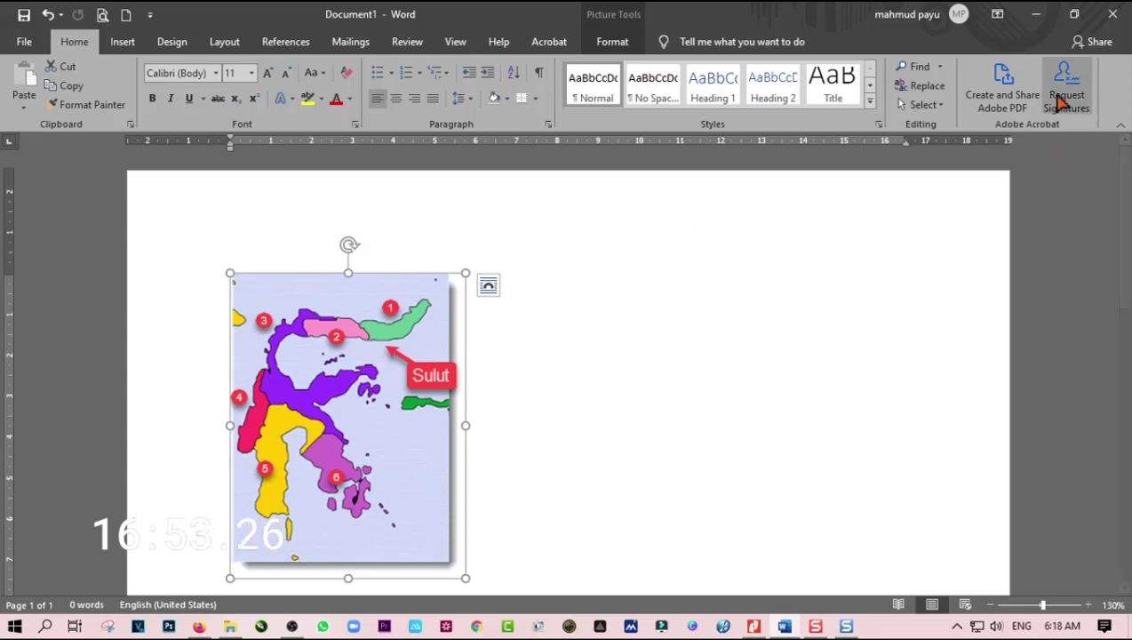
# Step: Return from Word to the Snagit capture window and set the image selection mode to Grab Text
pyautogui.click(1035, 14)
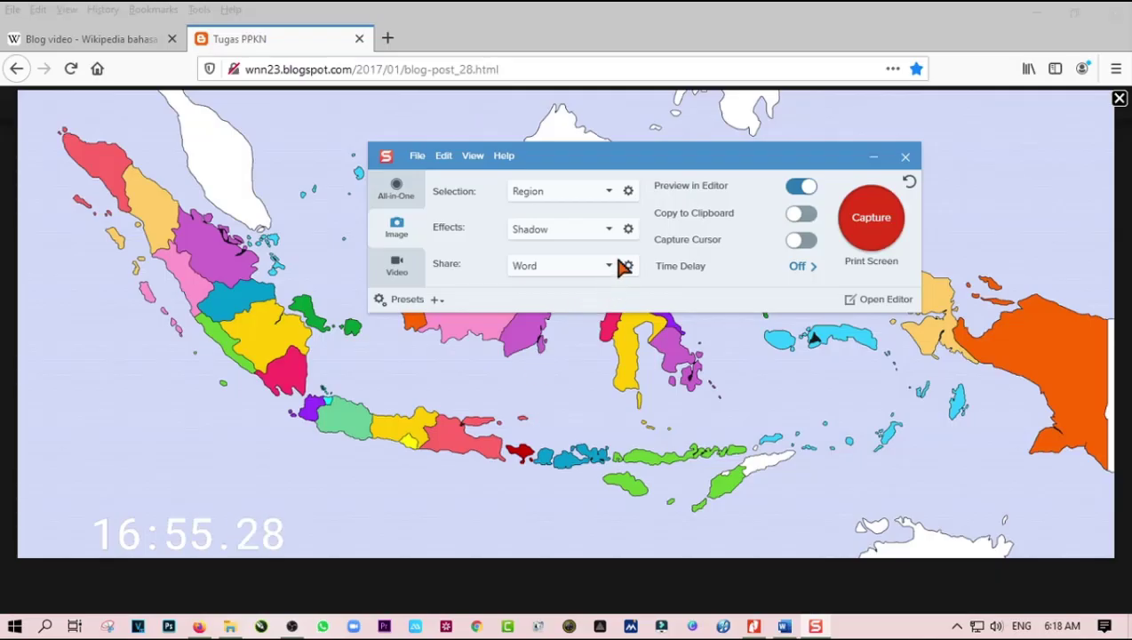
pyautogui.click(611, 195)
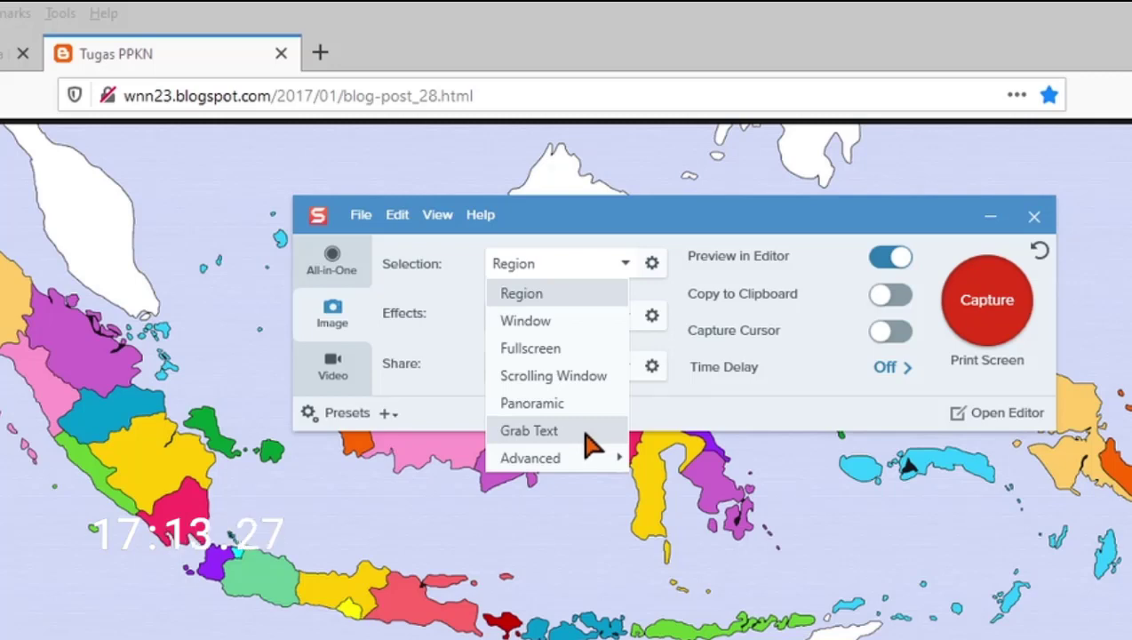
pyautogui.click(524, 430)
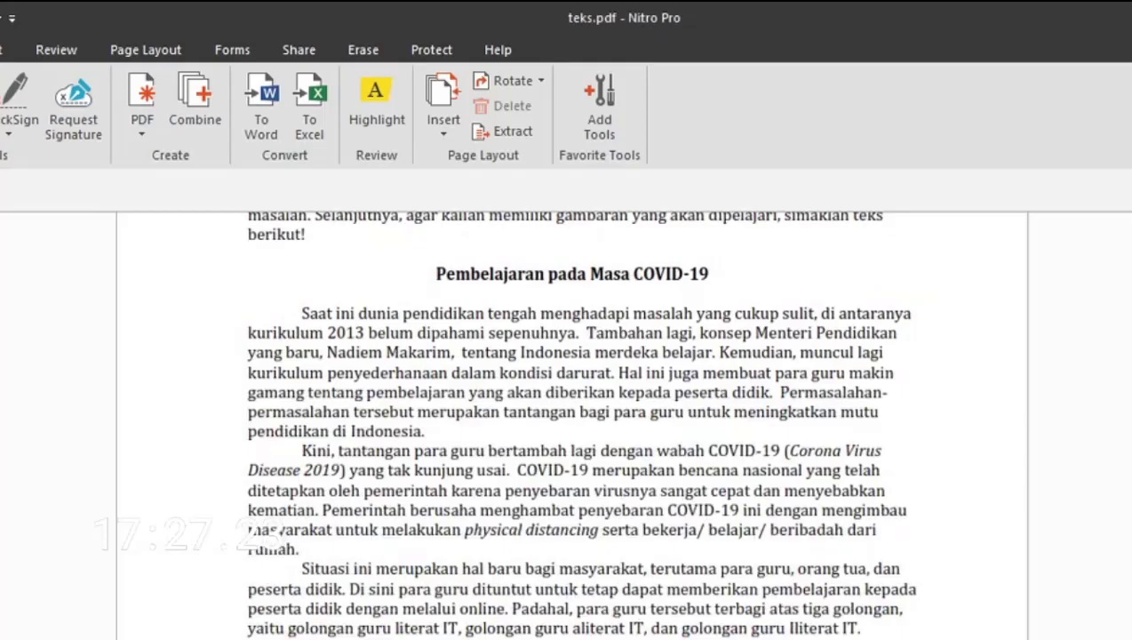
# Step: Grab the text of the article body in teks.pdf, starting at "Saat ini dunia pendidikan", and copy all the recognised text
pyautogui.hotkey('alt', 'Tab')
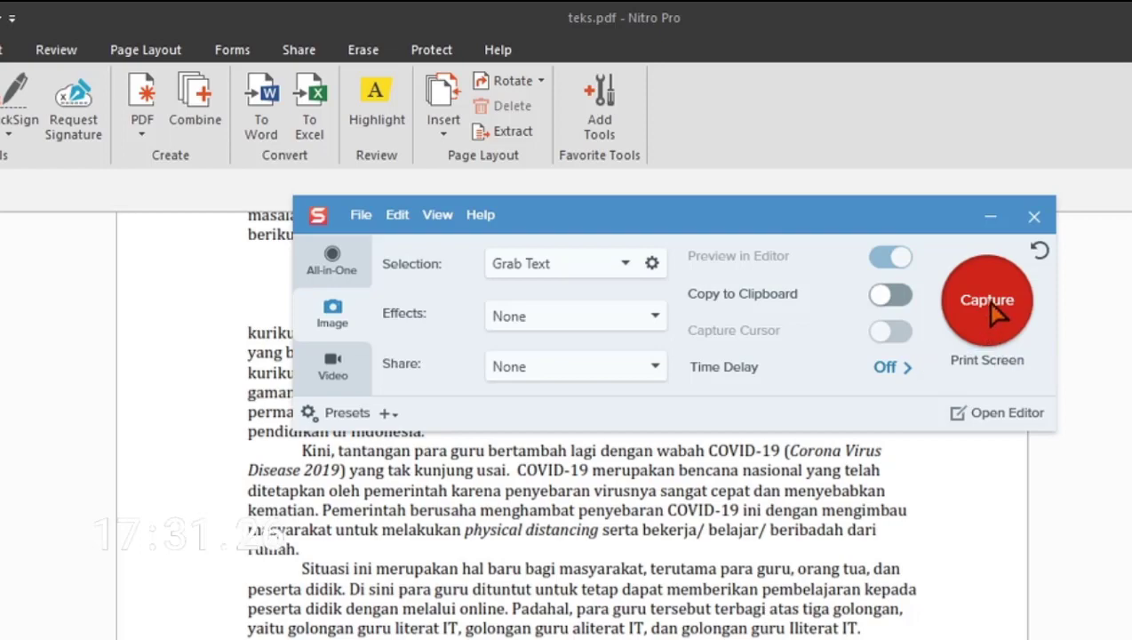
pyautogui.click(986, 300)
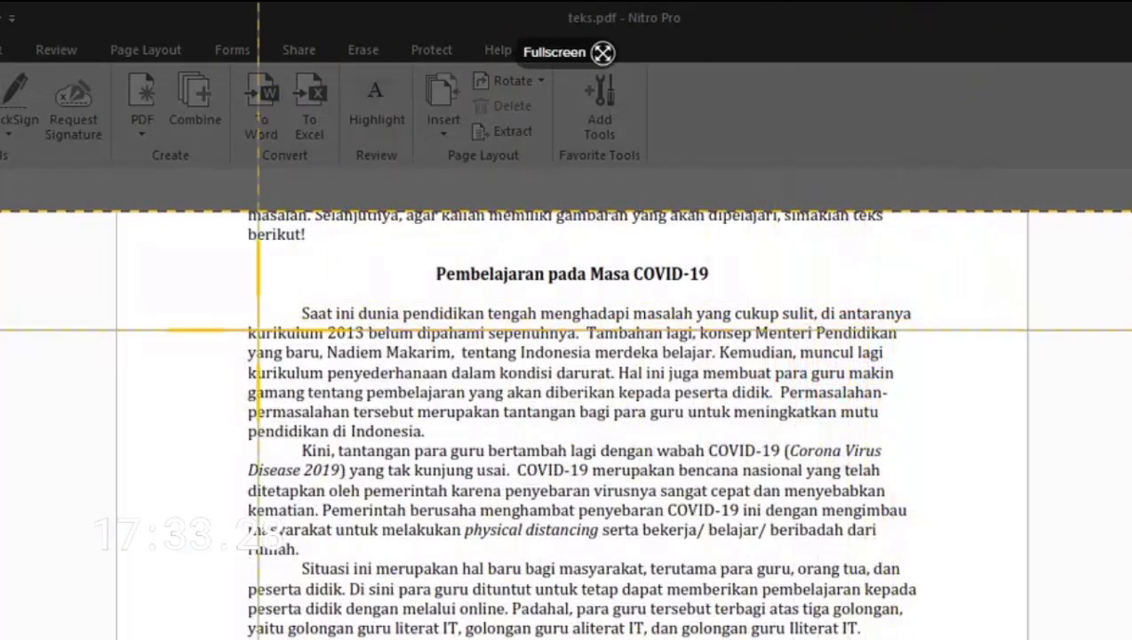
pyautogui.moveTo(228, 289); pyautogui.dragTo(962, 638)
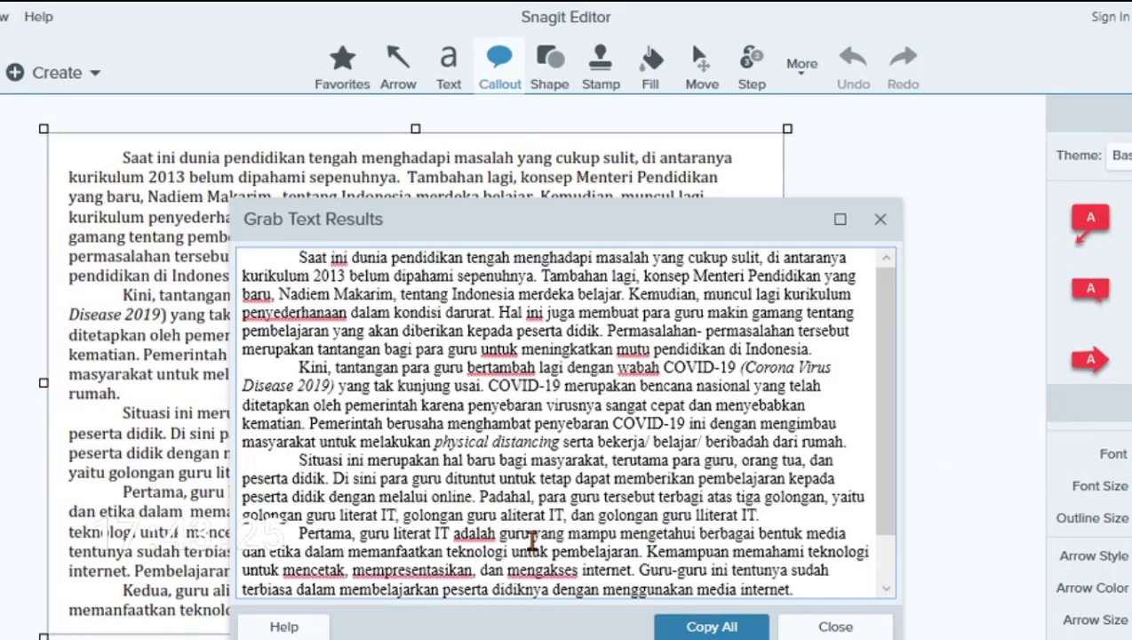
pyautogui.moveTo(678, 218); pyautogui.dragTo(687, 207)
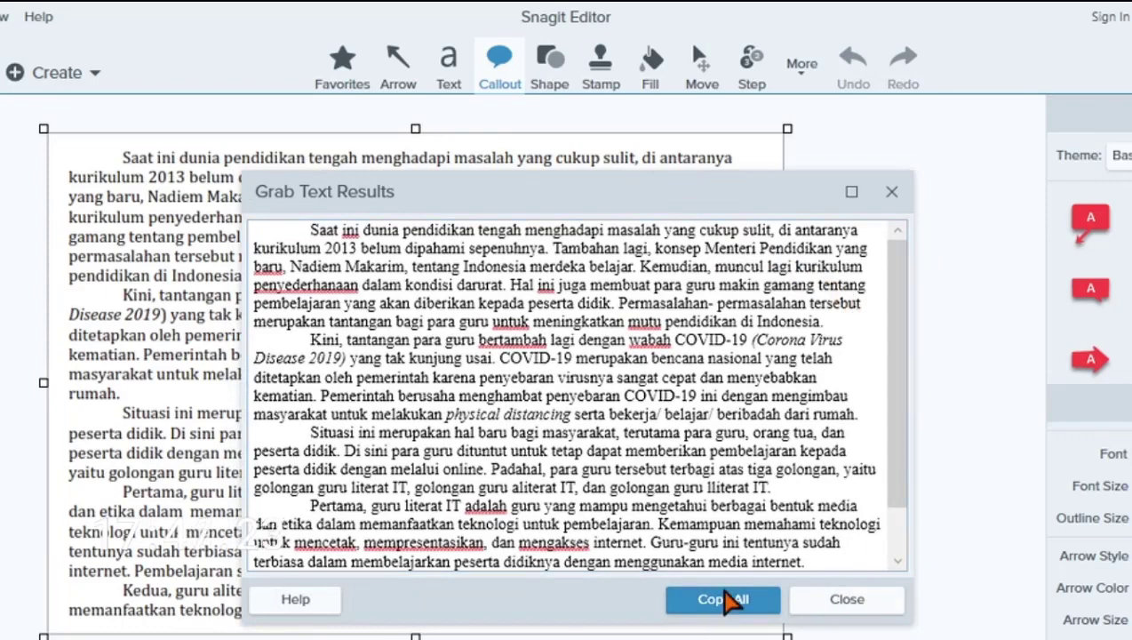
pyautogui.click(726, 612)
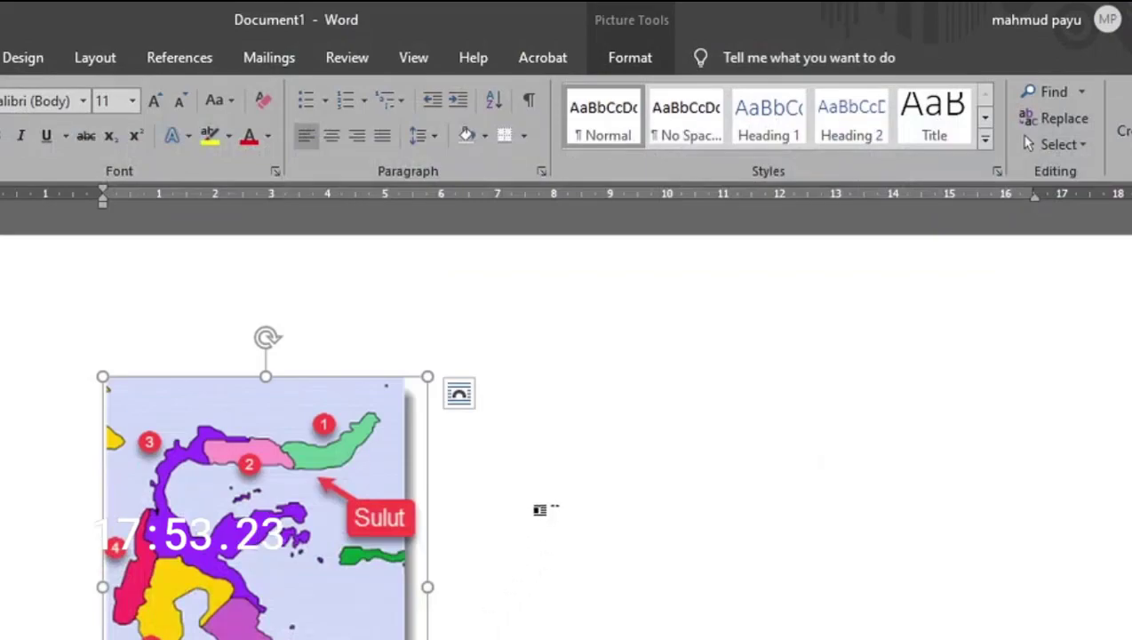
# Step: Replace the selected map picture in Word's Document1 with the grabbed article text
pyautogui.press('Delete')
pyautogui.write('Saat ini dunia pendidikan tengah menghadapi masalah yang cukup sulit, di antaranya kurikulum 2013 belum dipahami sepenuhnya. Tambahan lagi, konsep Menteri Pendidikan yang baru, Nadiem Makarim, tentang Indonesia merdeka belajar. Kemudian, muncul lagi kurikulum penyederhanaan dalam kondisi darurat. Hal ini juga membuat para guru makin gamang tentang pembelajaran yang akan diberikan kepada peserta didik. Permasalahan- permasalahan tersebut merupakan tantangan bagi para guru untuk meningkatkan mutu pendidikan di Indonesia. Kini, tantangan para guru bertambah lagi dengan wabah COVID-19 (Corona Virus Disease 2019) yang tak kunjung usai. COVID-19 merupakan bencana nasional yang telah ditetapkan oleh pemerintah karena penyebaran virusnya sangat cepat dan menyebabkan kematian. Pemerintah berusaha menghambat penyebaran COVID-19 ini dengan mengimbau masyarakat untuk melakukan physical distancing serta bekerja/ belajar/ beribadah dari rumah. Situasi ini merupakan hal baru bagi masyarakat, terutama para guru, orang tua, dan peserta didik. Di sini para guru dituntut untuk tetap dapat memberikan pembelajaran kepada peserta didik dengan melalui online. Padahal, para guru tersebut terbagi atas tiga golongan, yaitu golongan guru literat IT, golongan guru aliterat IT, dan golongan guru Iliterat IT. Pertama, guru literat IT adalah guru yang mampu mengetahui berbagai bentuk media dan etika dalam memanfaatkan teknologi untuk pembelajaran. Kemampuan memahami teknologi untuk mencetak, mempresentasikan, dan mengakses internet. Guru-guru ini tentunya sudah terbiasa dalam membelajarkan peserta didiknya dengan menggunakan media internet. Pembelajaran secara online bagi mereka bukan hal yang luar biasa. Kedua, guru aliterat IT adalah guru yang tahu IT dan paham IT, tetapi jarang atau tidak memanfaatkan teknologi dalam pembelajaran kepada peserta didik. Guru-guru ini hanya')
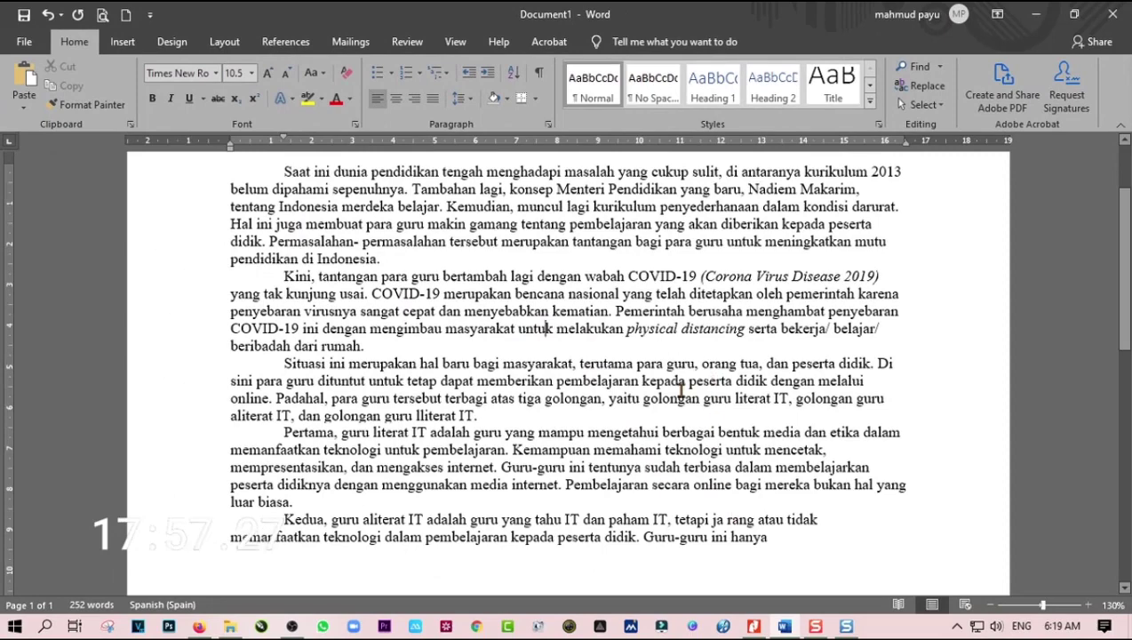
pyautogui.scroll(3, 733, 514)
# Step: Clear all the article text from Document1 so the page is blank
pyautogui.moveTo(284, 283); pyautogui.dragTo(824, 321)
pyautogui.hotkey('ctrl', 'a')
pyautogui.press('Delete')
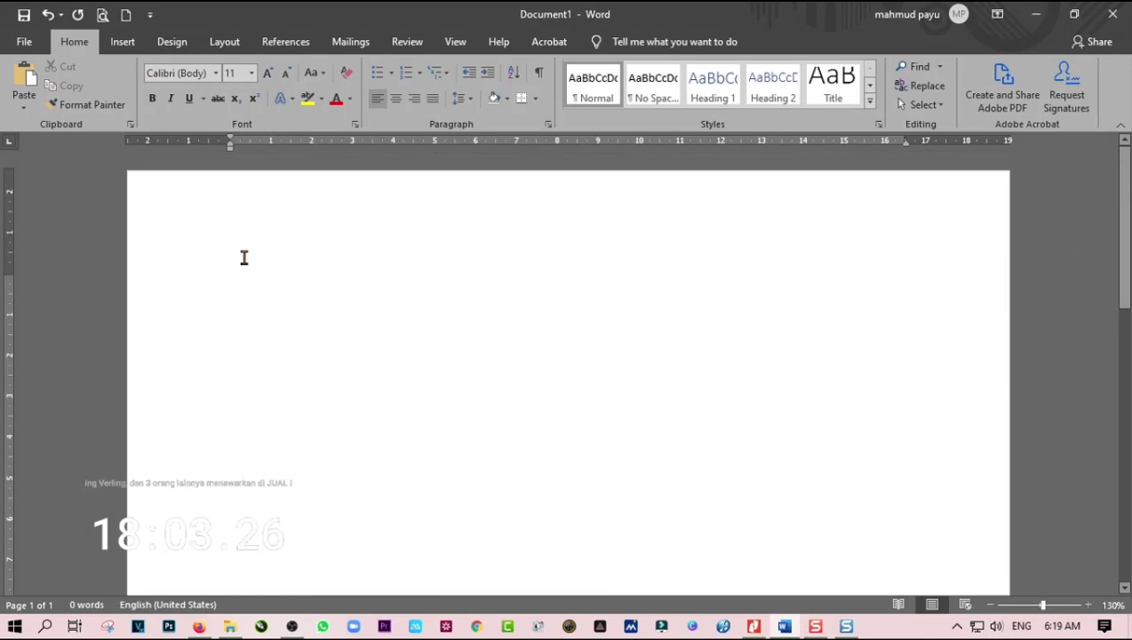
# Step: Switch to soal.pdf in Nitro Pro, grab the text of questions 1 to 3 with Snagit and copy all the recognised text
pyautogui.click(753, 626)
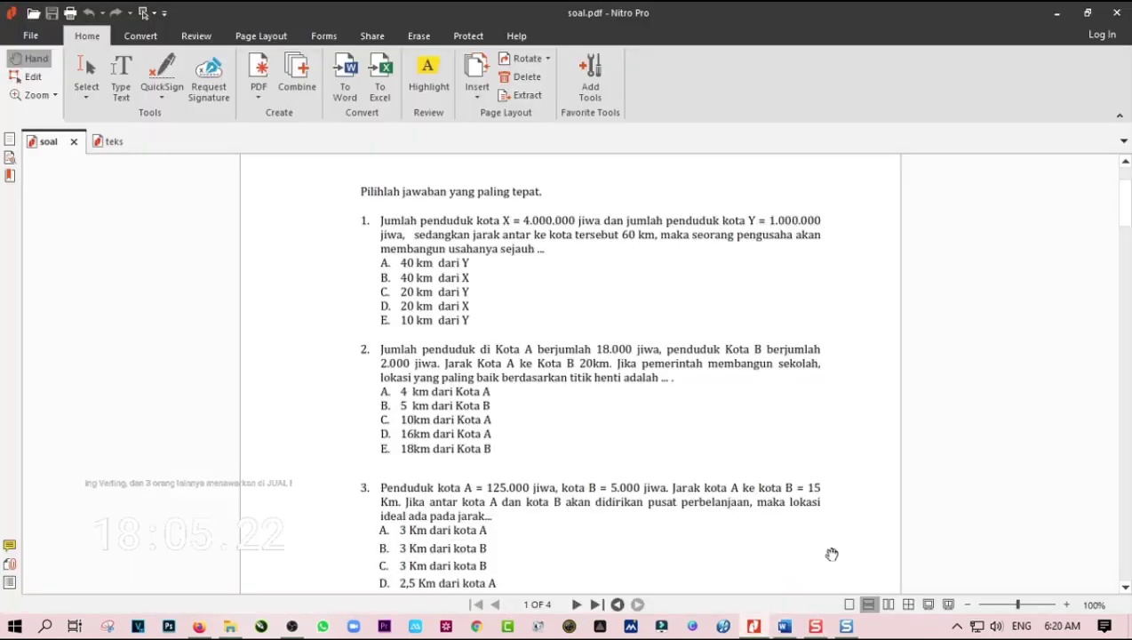
pyautogui.moveTo(825, 630)
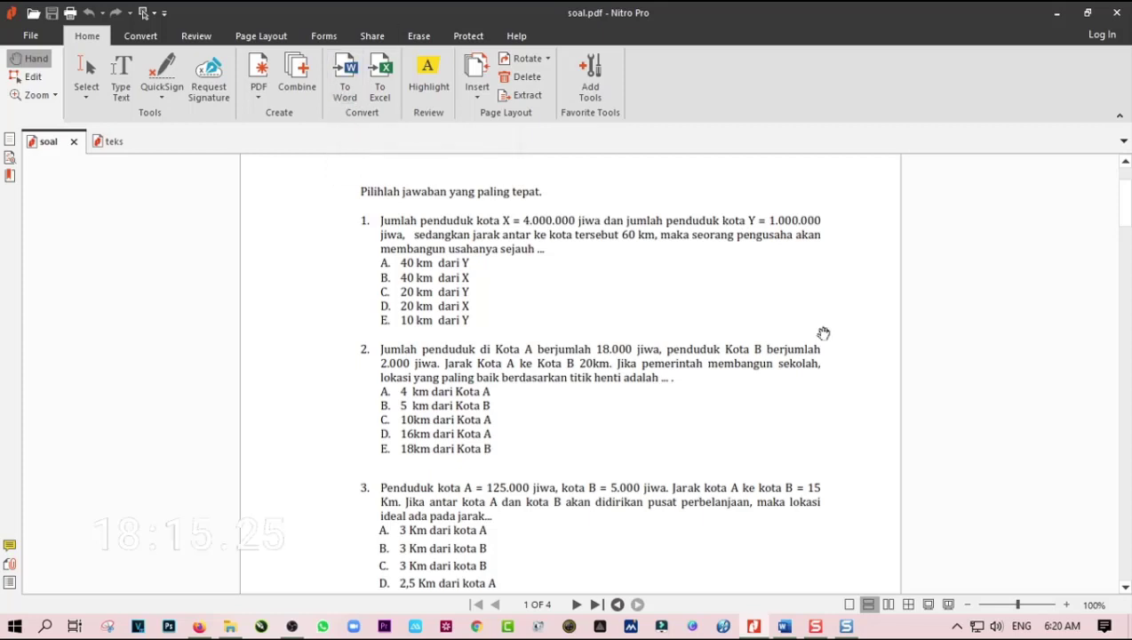
pyautogui.click(815, 627)
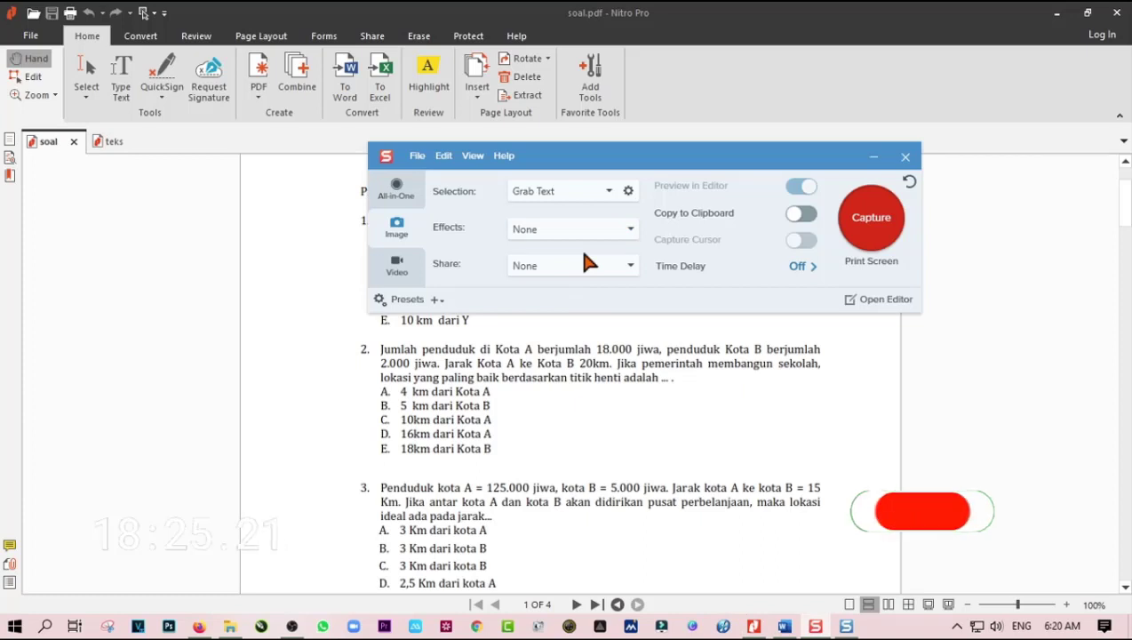
pyautogui.click(863, 228)
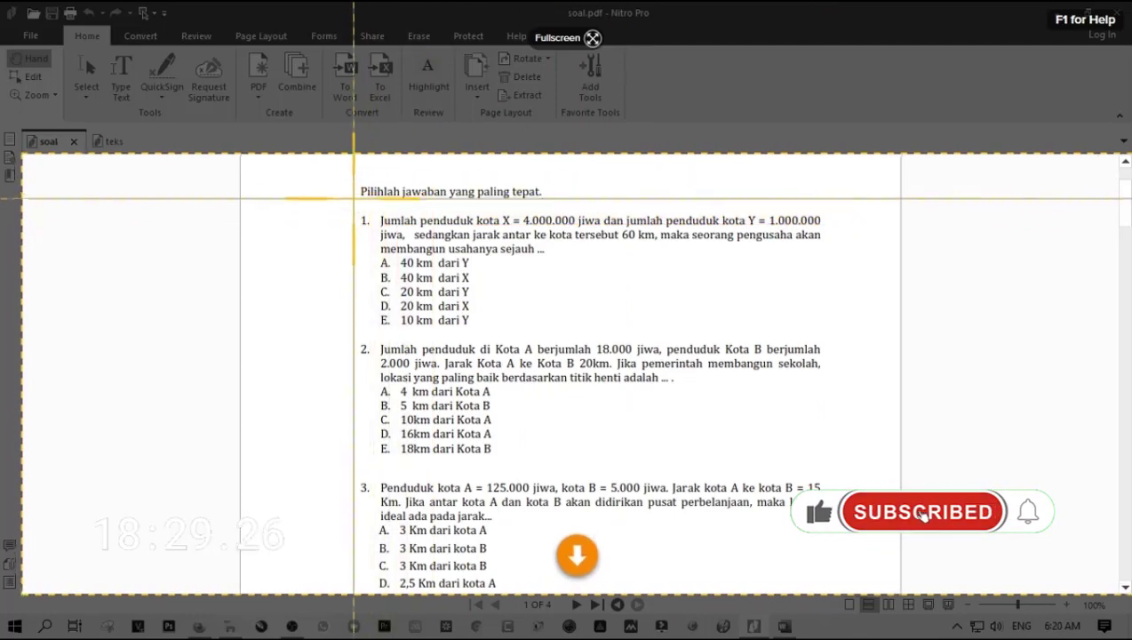
pyautogui.moveTo(343, 209); pyautogui.dragTo(849, 593)
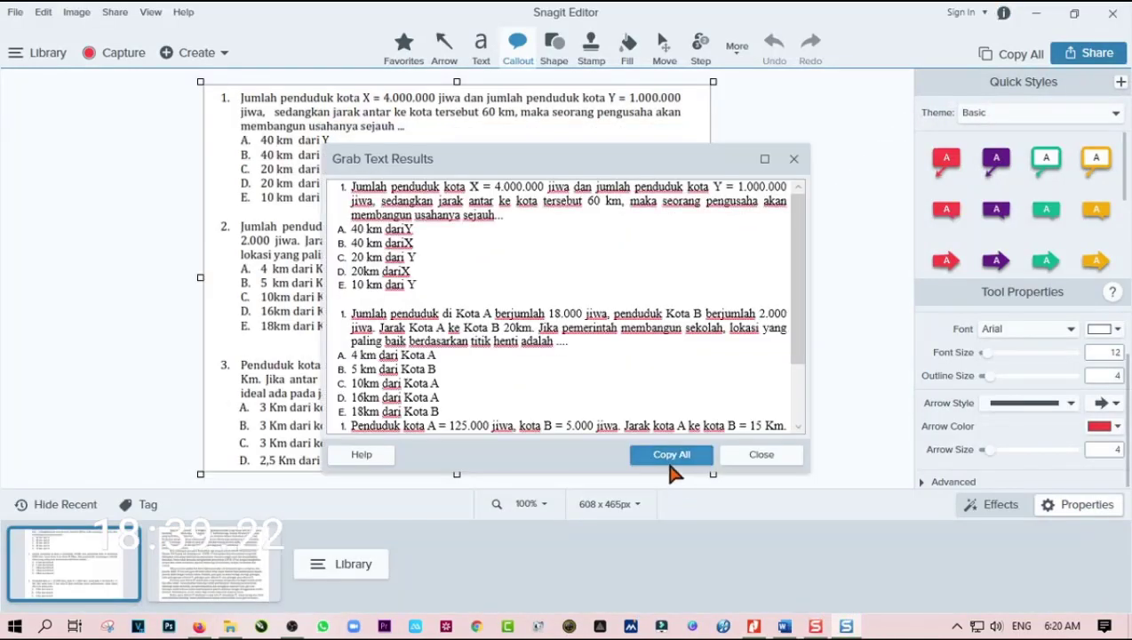
pyautogui.click(672, 455)
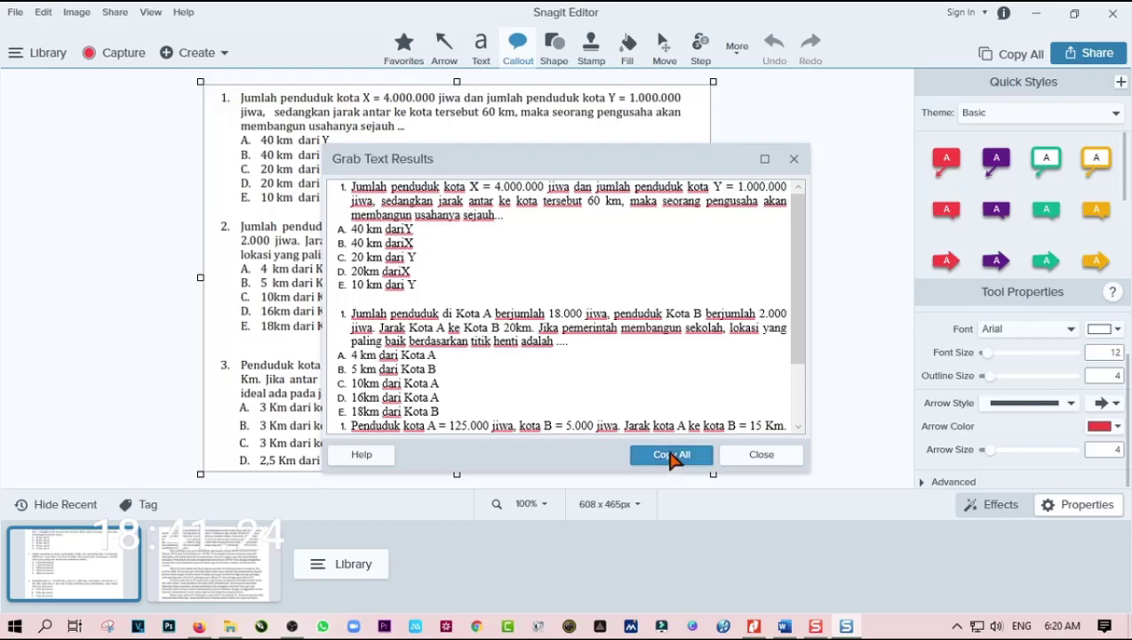
# Step: Switch to Word and paste the grabbed questions into the blank Document1
pyautogui.click(783, 626)
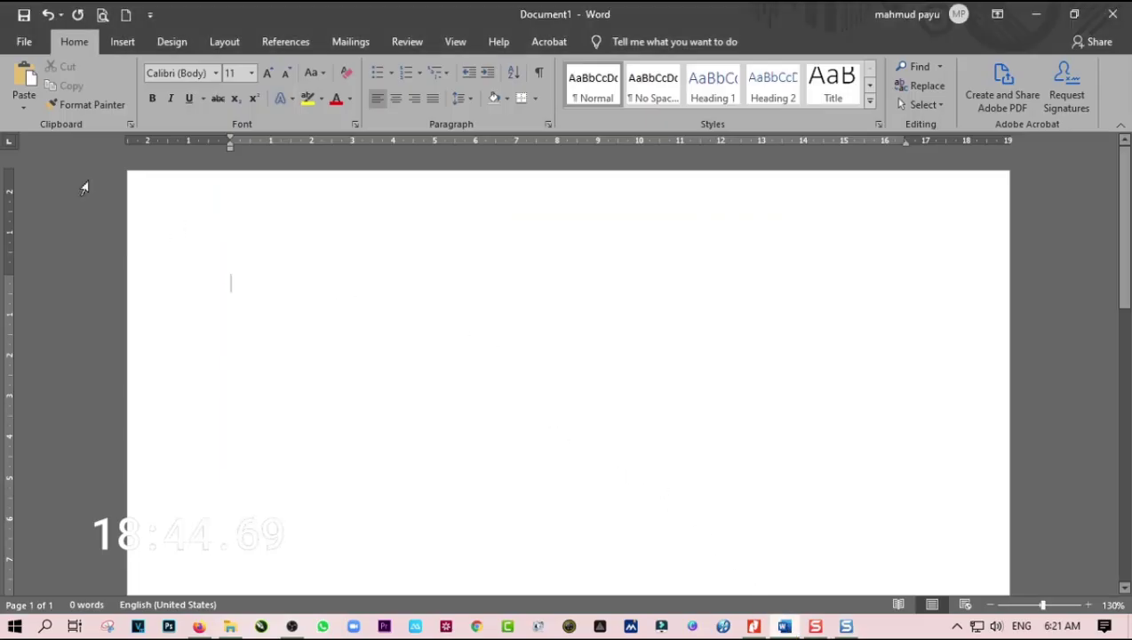
pyautogui.click(25, 80)
pyautogui.scroll(3, 582, 380)
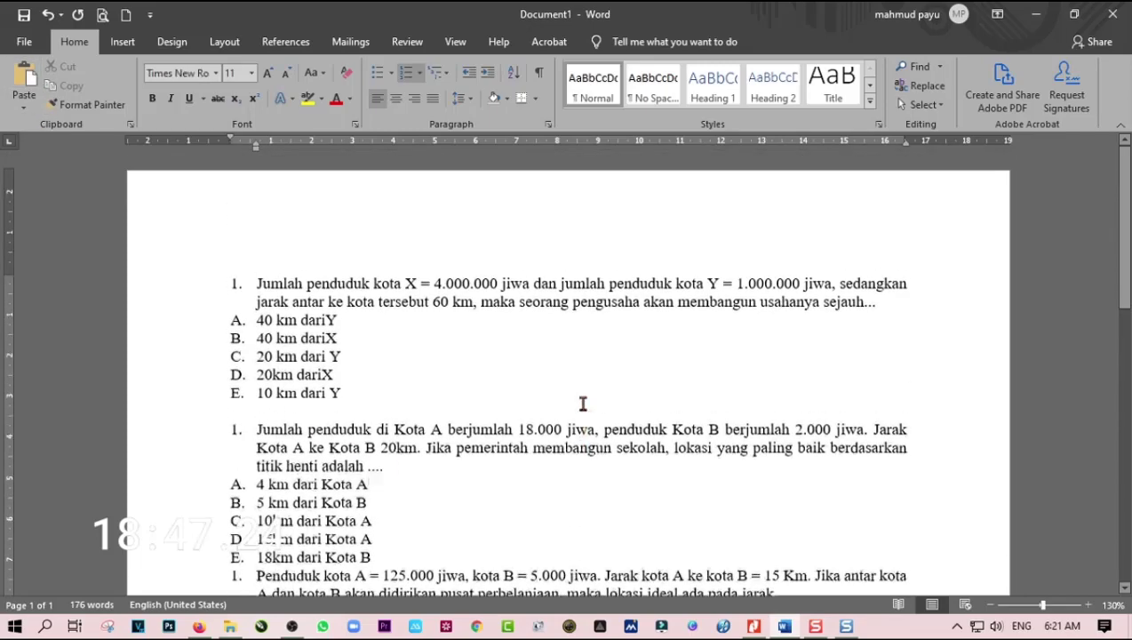
# Step: Examine the automatic lettering of the answer options under the first two questions
pyautogui.click(238, 322)
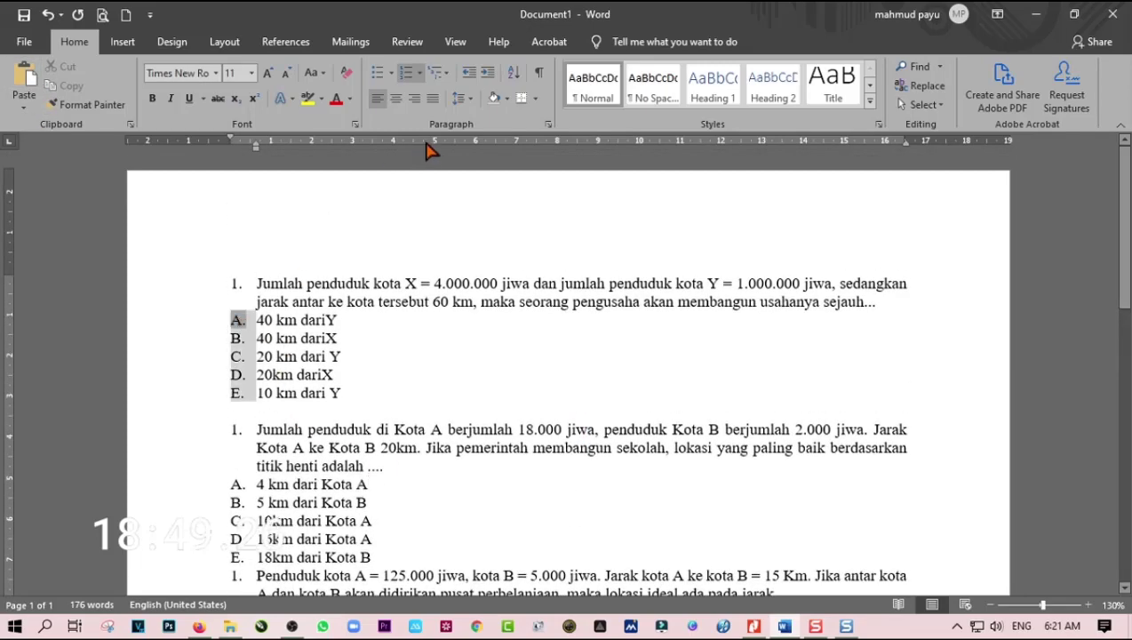
pyautogui.scroll(-3, 418, 284)
pyautogui.click(238, 386)
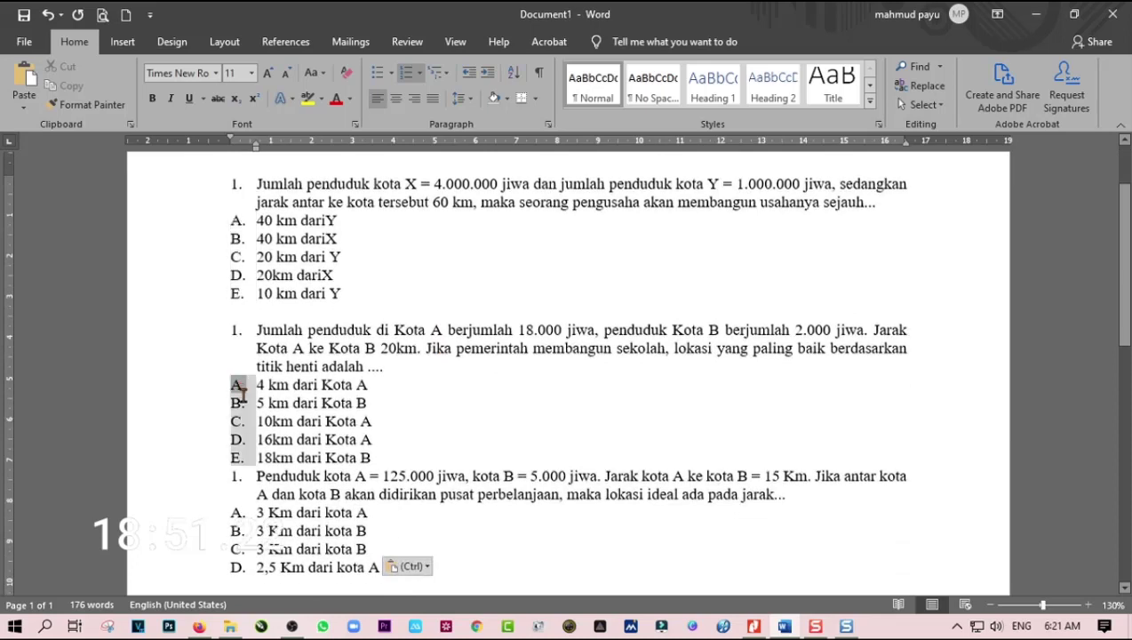
pyautogui.scroll(3, 303, 364)
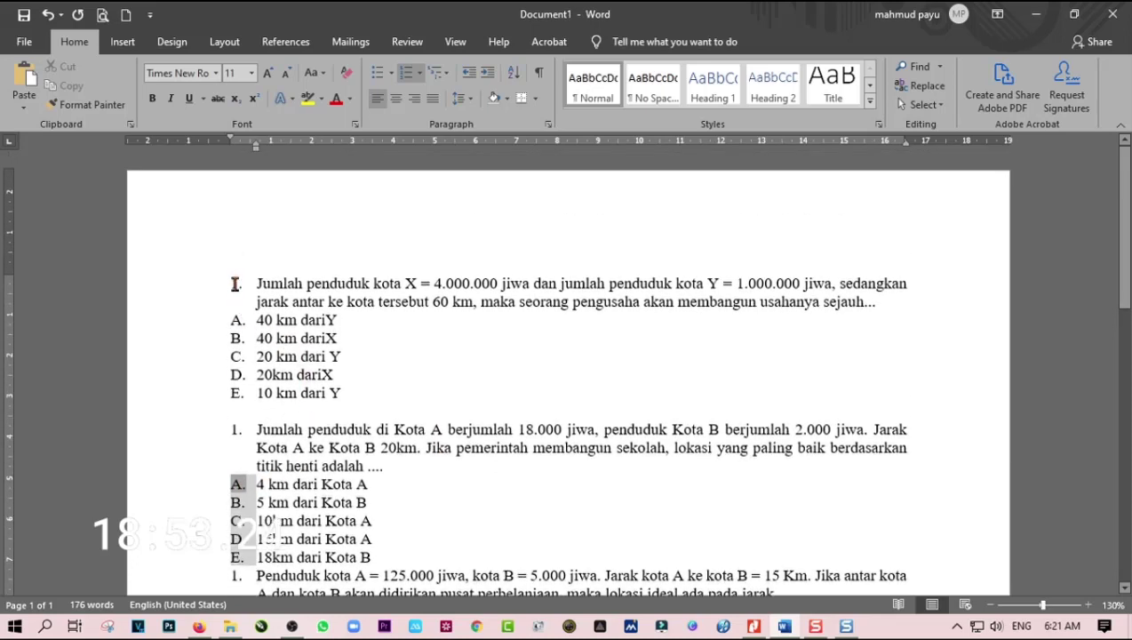
# Step: Make the second question, "Jumlah penduduk di Kota A", continue the numbering of the first question
pyautogui.click(236, 284)
pyautogui.click(232, 431)
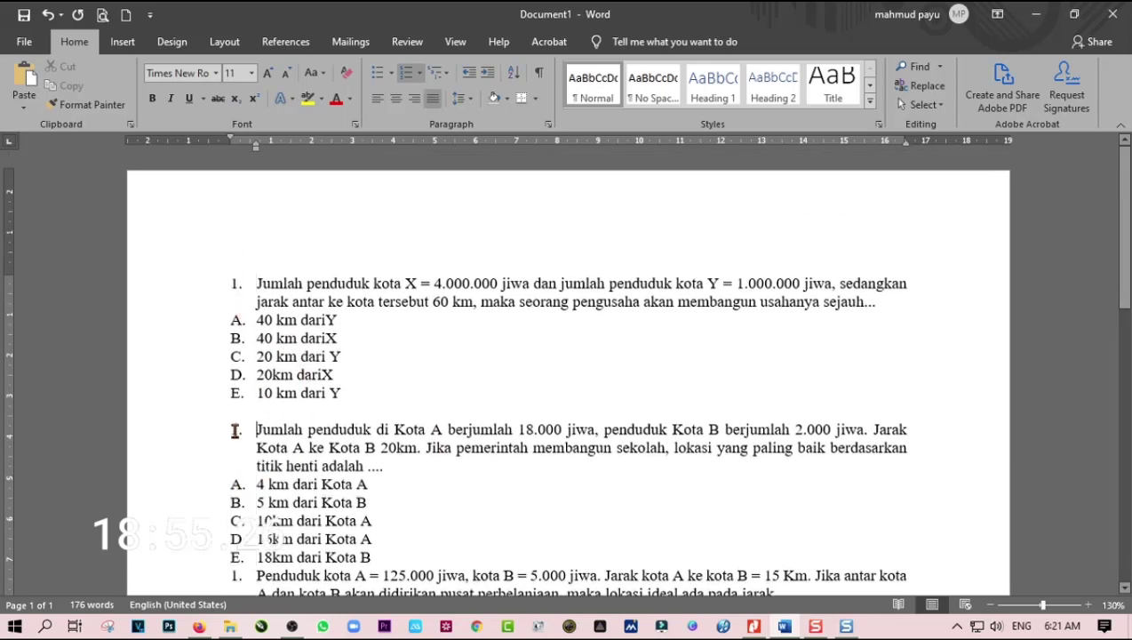
pyautogui.rightClick(238, 429)
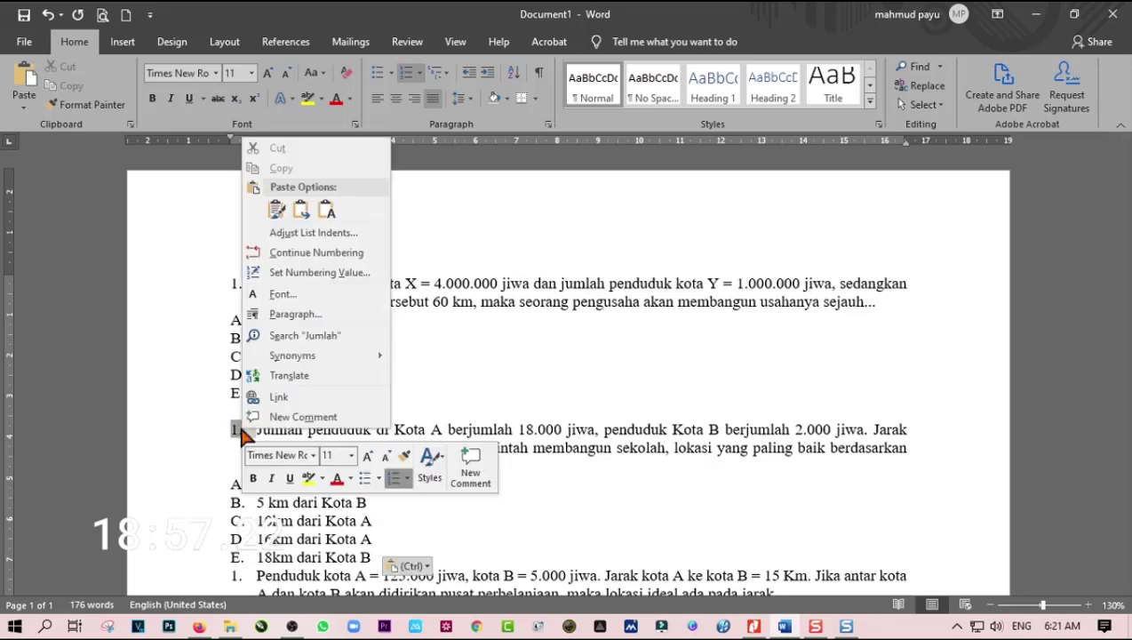
pyautogui.click(347, 253)
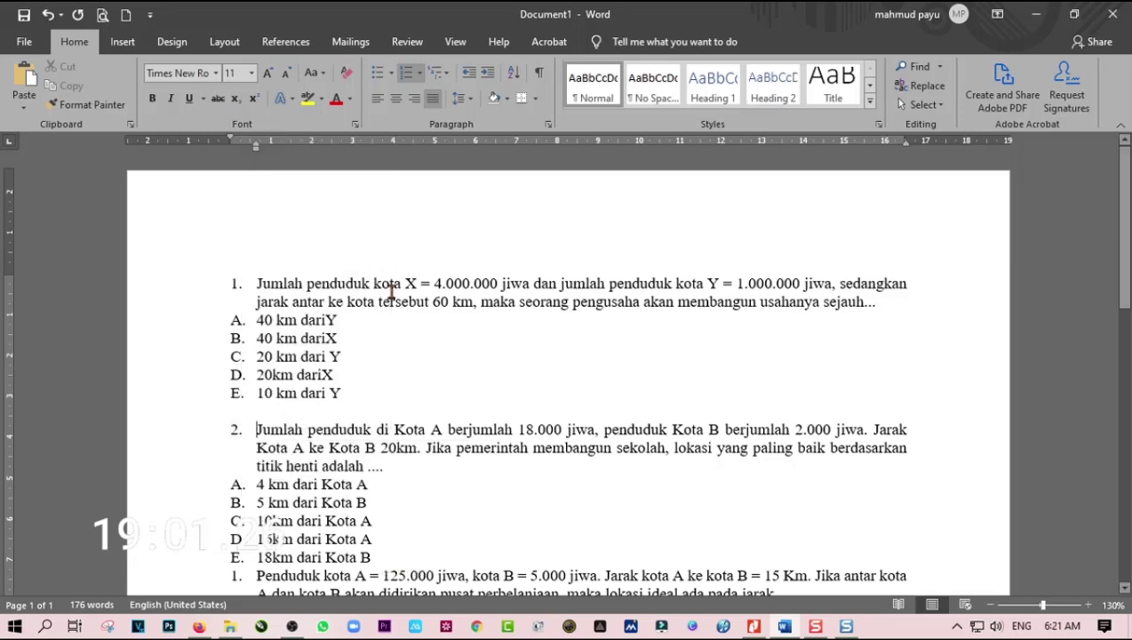
# Step: Continue the question numbering on the third question, "Penduduk kota A = 125.000 jiwa"
pyautogui.scroll(-4, 470, 381)
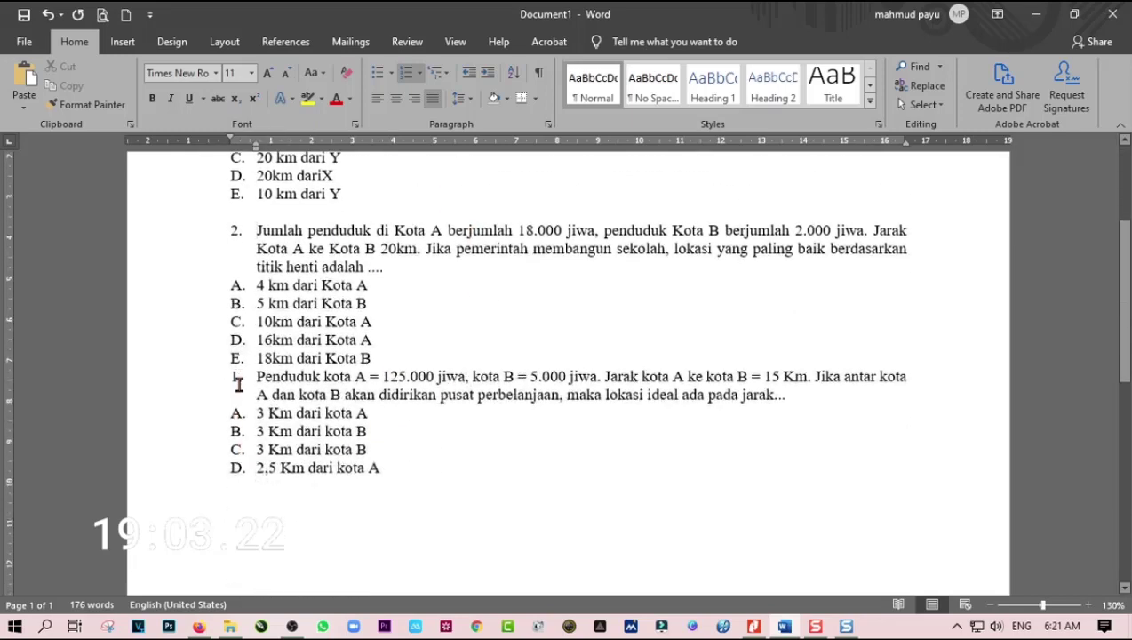
pyautogui.click(238, 375)
pyautogui.rightClick(239, 375)
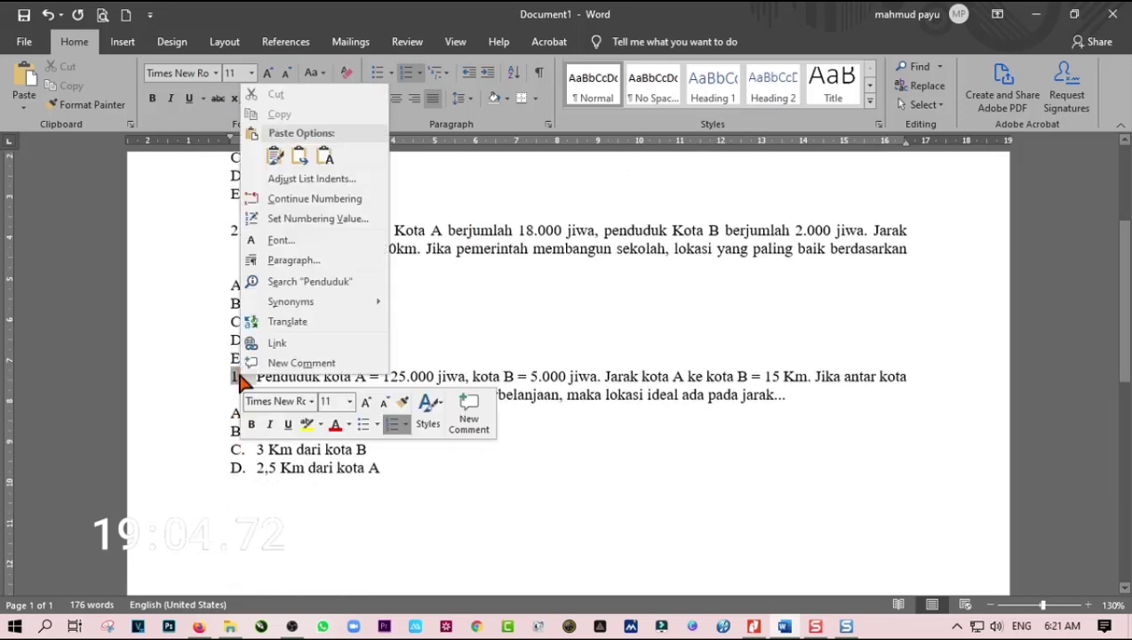
pyautogui.click(301, 204)
# Step: Insert a blank line without a list letter between option E of question 2 and question 3
pyautogui.click(418, 356)
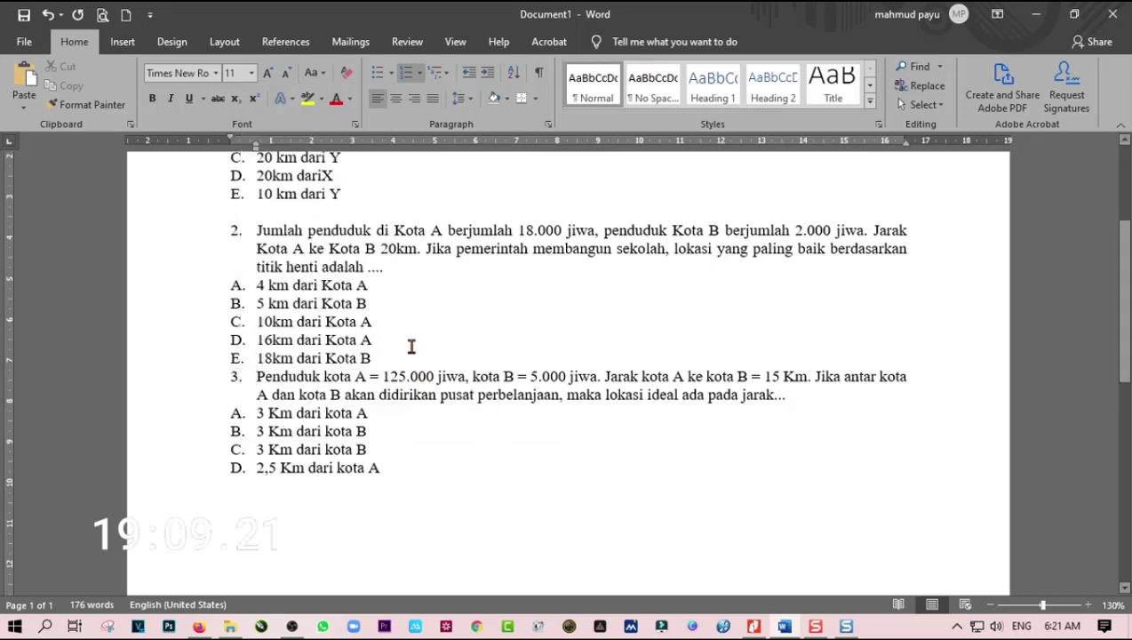
pyautogui.press('Return')
pyautogui.press('BackSpace')
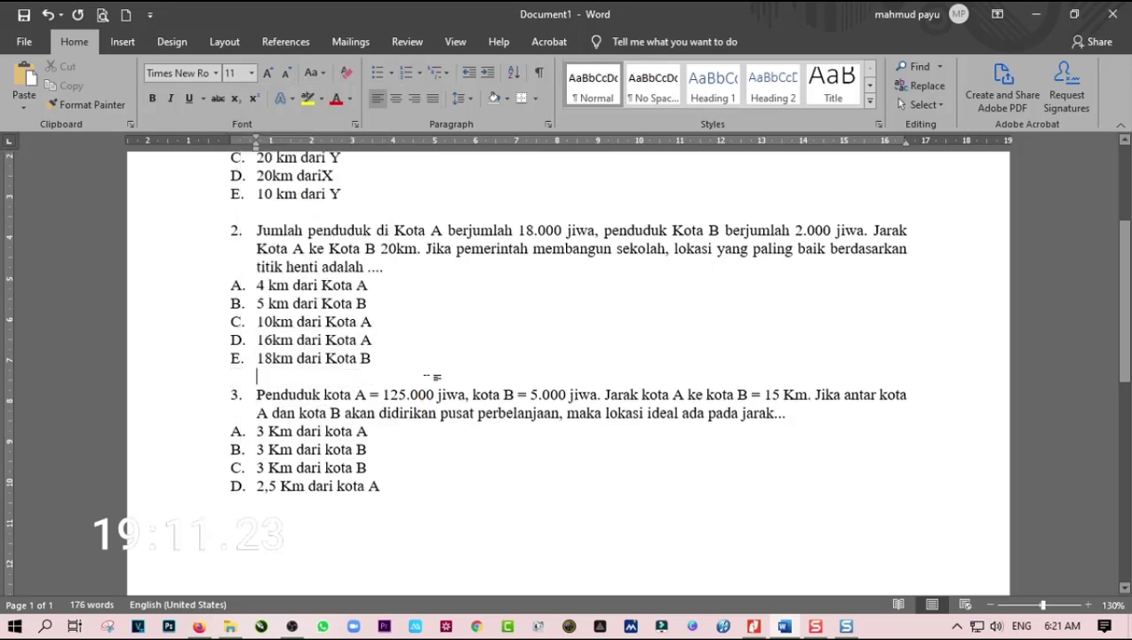
pyautogui.scroll(3, 426, 382)
pyautogui.scroll(-3, 443, 409)
pyautogui.scroll(-3, 442, 406)
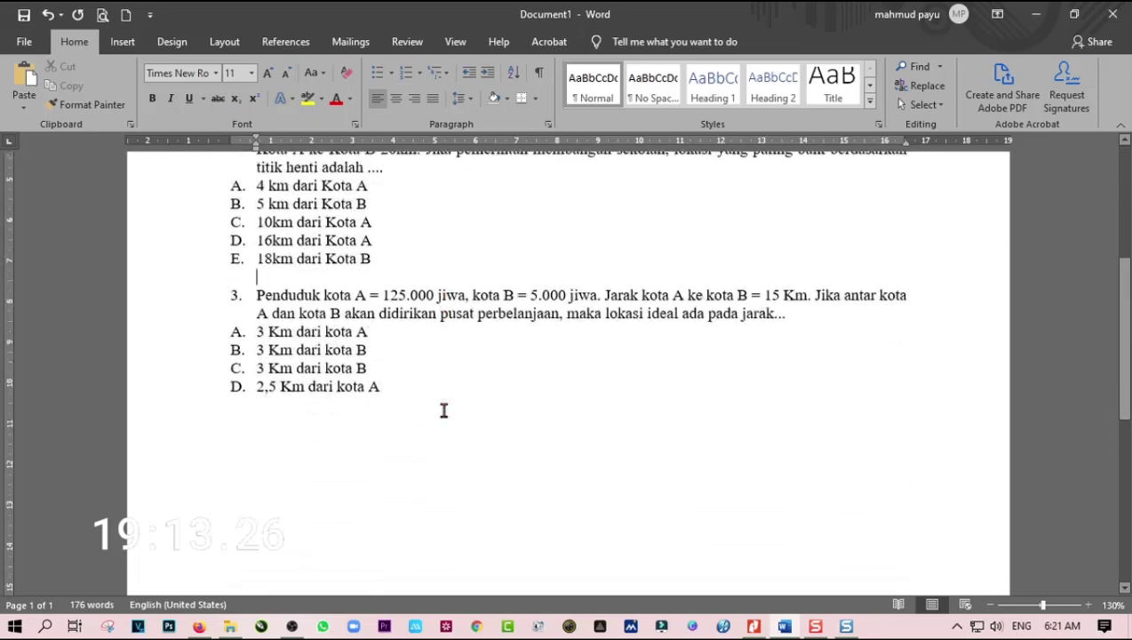
# Step: Return to the Snagit capture window and examine the Advanced image selection modes, leaving Grab Text selected
pyautogui.click(815, 627)
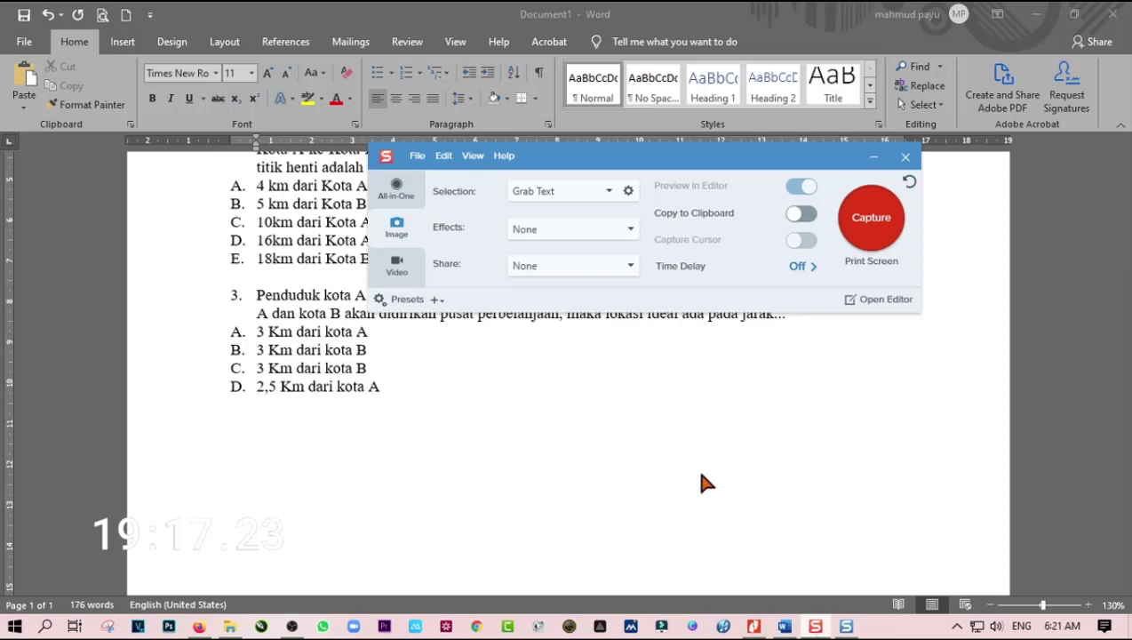
pyautogui.click(679, 438)
pyautogui.click(814, 626)
pyautogui.click(609, 191)
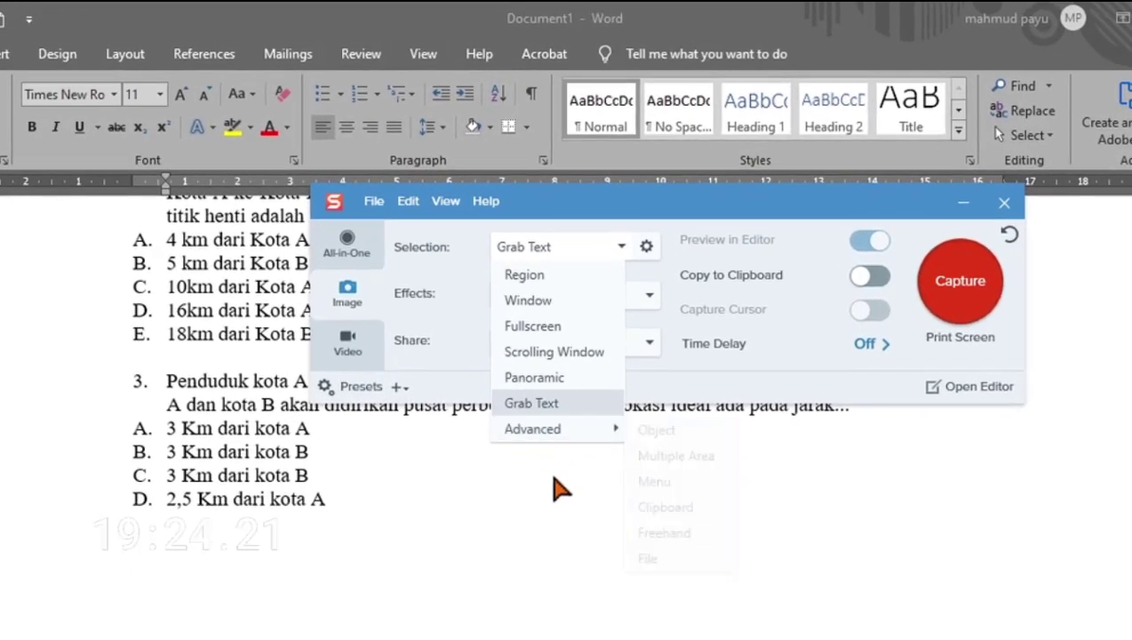
pyautogui.moveTo(595, 434)
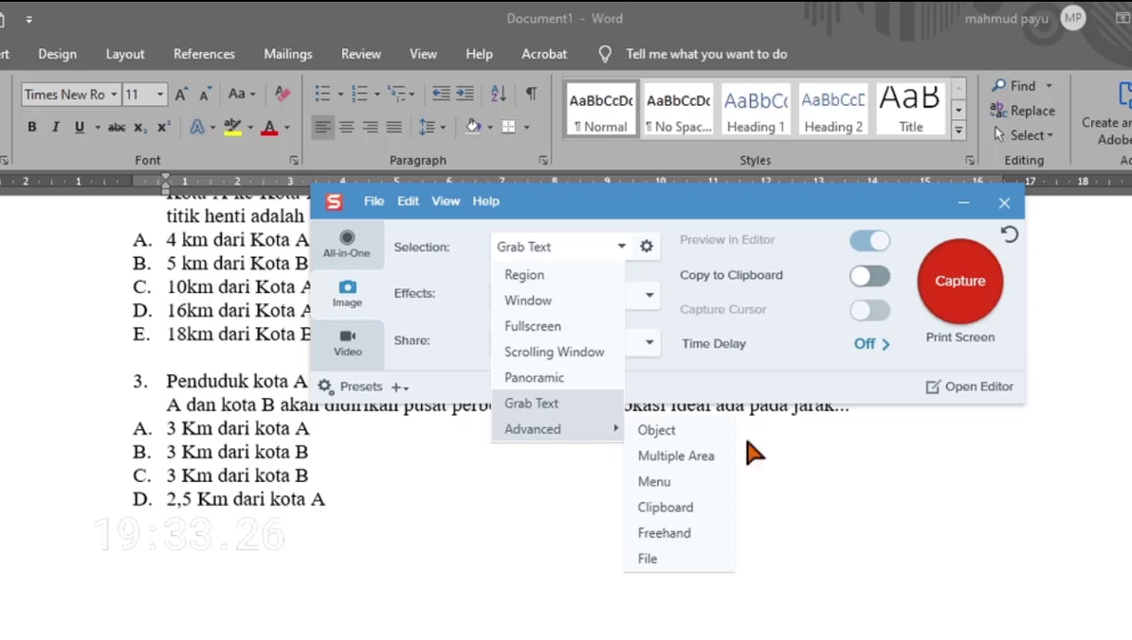
pyautogui.click(820, 518)
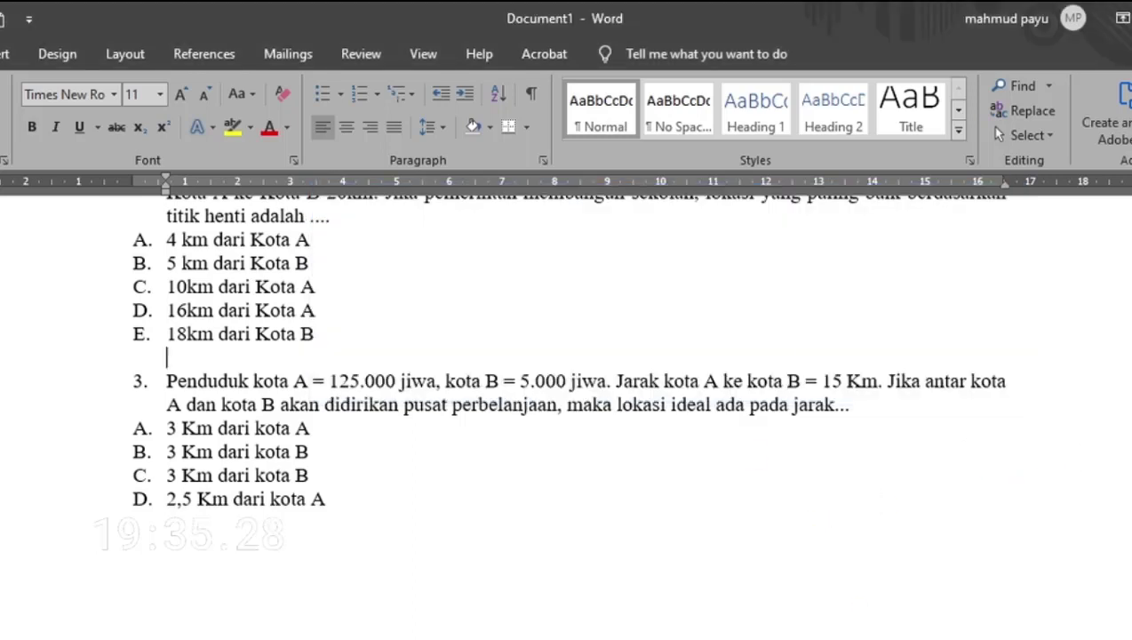
# Step: Switch to the Indonesia map in the browser and set the Snagit image capture to Freehand selection with no effects
pyautogui.hotkey('alt', 'Tab')
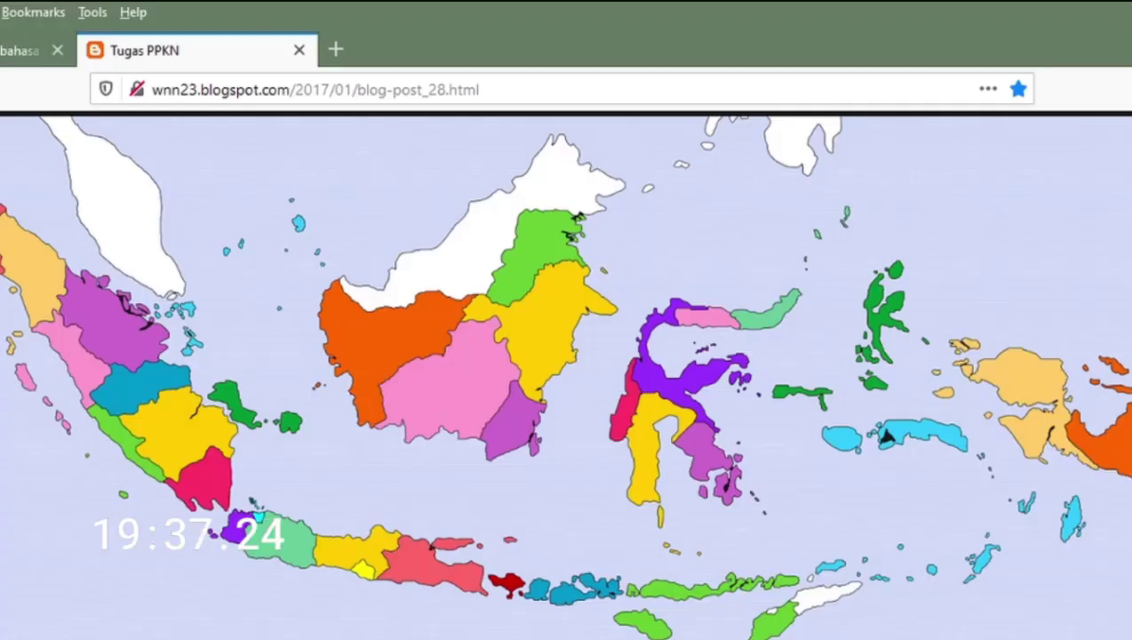
pyautogui.hotkey('alt', 'Tab')
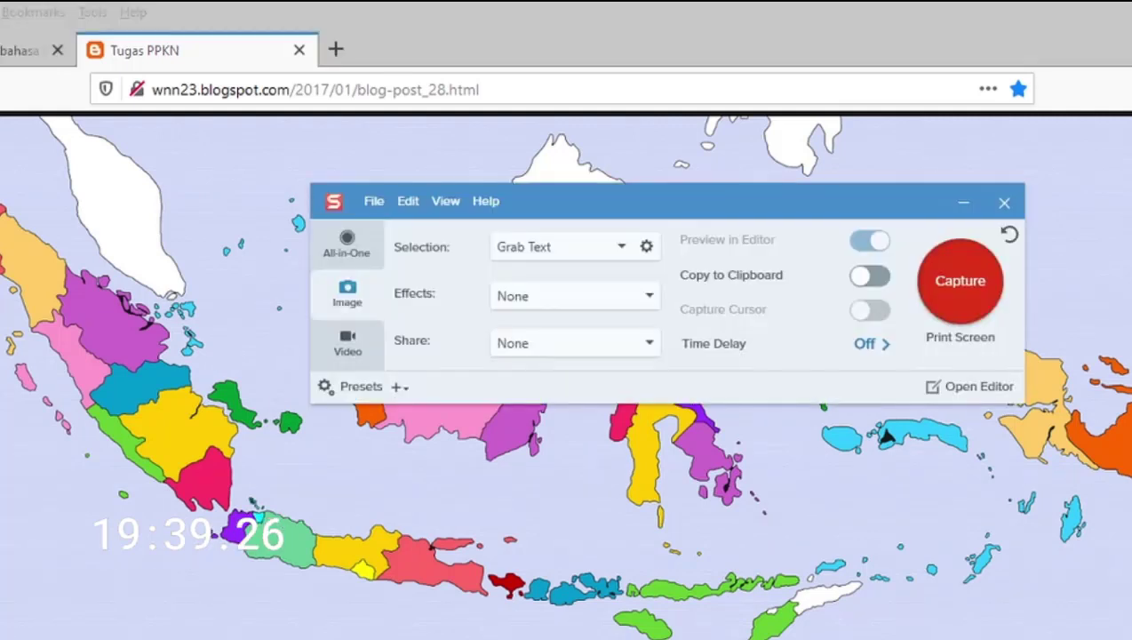
pyautogui.click(631, 251)
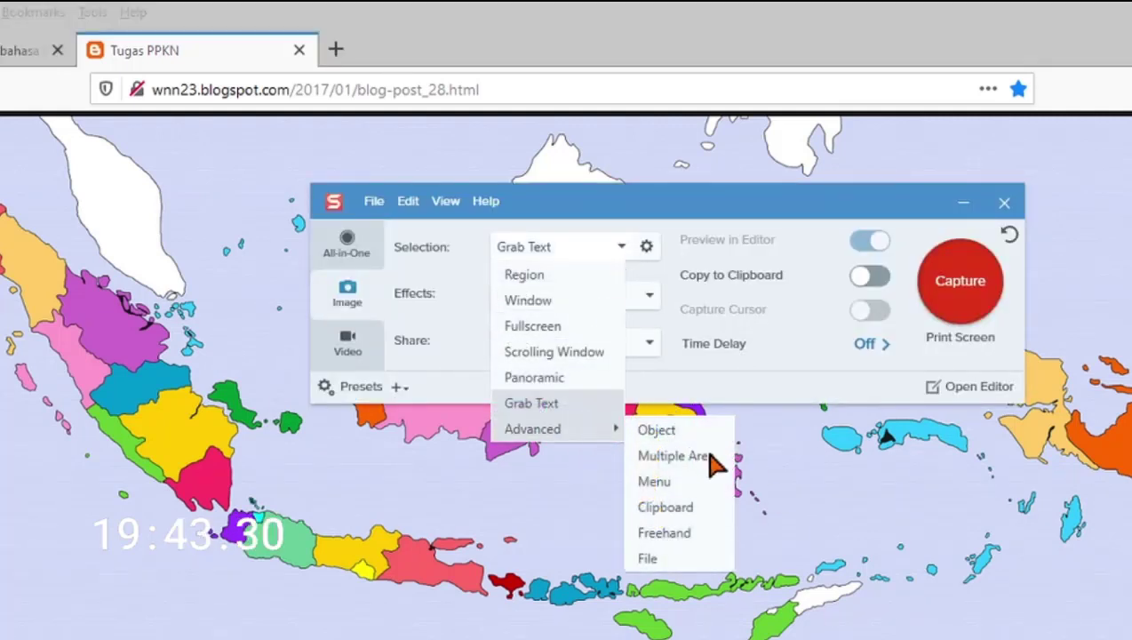
pyautogui.click(664, 532)
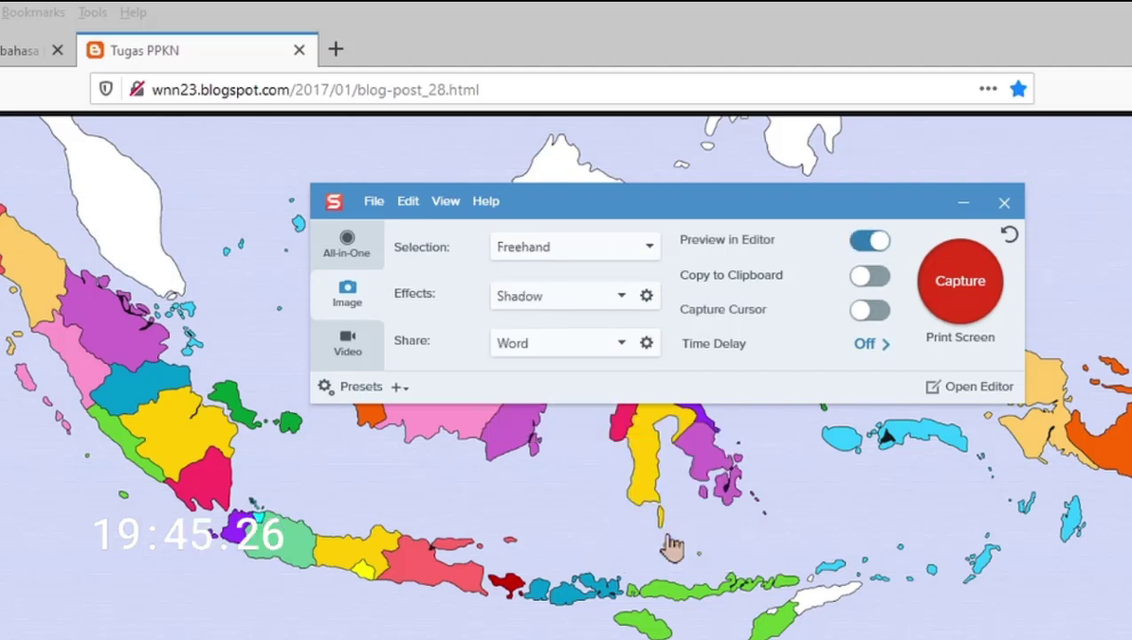
pyautogui.click(620, 298)
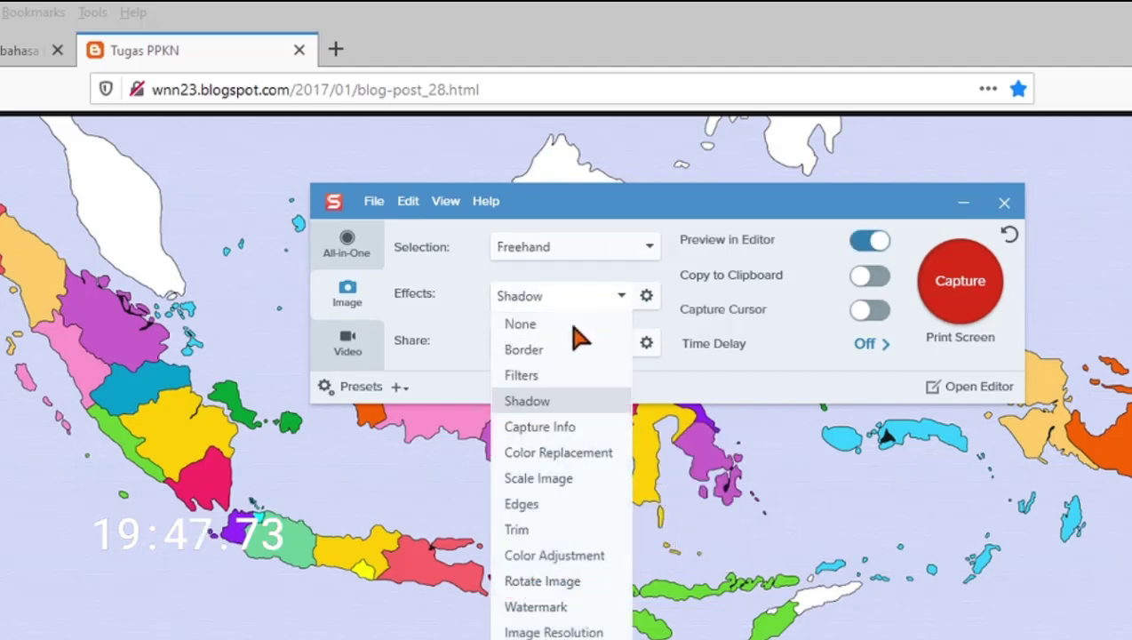
pyautogui.click(514, 329)
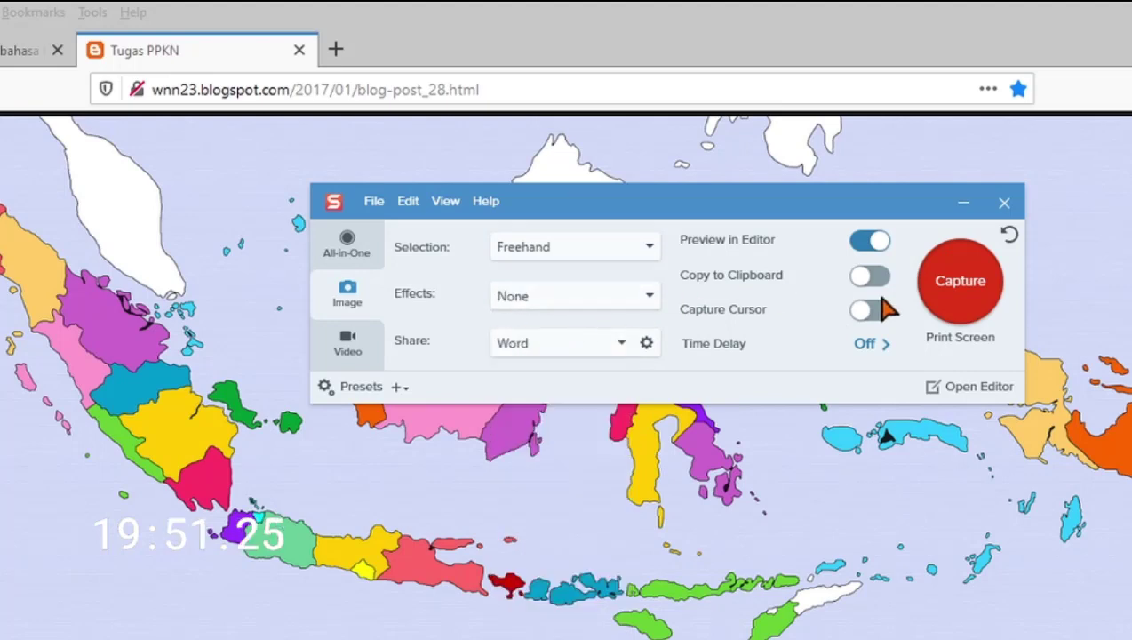
# Step: Capture Sulawesi island from the map with a freehand outline around it and inspect the capture at 200% zoom
pyautogui.click(958, 283)
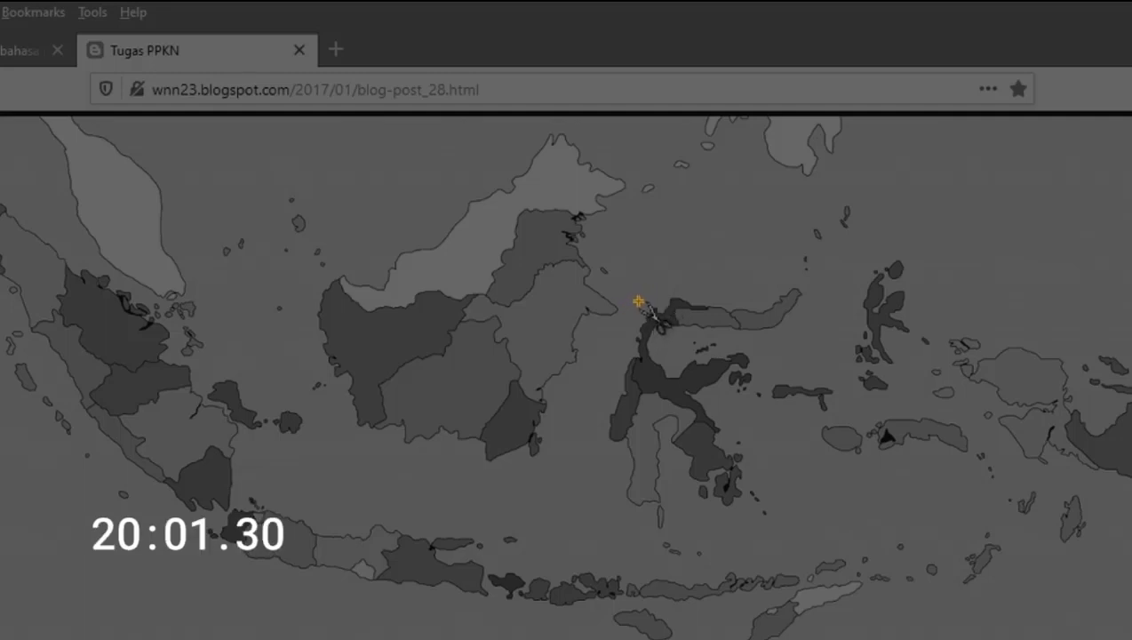
pyautogui.moveTo(638, 294)
pyautogui.mouseDown()
pyautogui.moveTo(820, 279)
pyautogui.moveTo(812, 319)
pyautogui.moveTo(756, 376)
pyautogui.moveTo(759, 464)
pyautogui.moveTo(782, 505)
pyautogui.moveTo(777, 526)
pyautogui.moveTo(672, 550)
pyautogui.moveTo(675, 529)
pyautogui.moveTo(616, 535)
pyautogui.moveTo(591, 418)
pyautogui.moveTo(636, 296)
pyautogui.mouseUp()
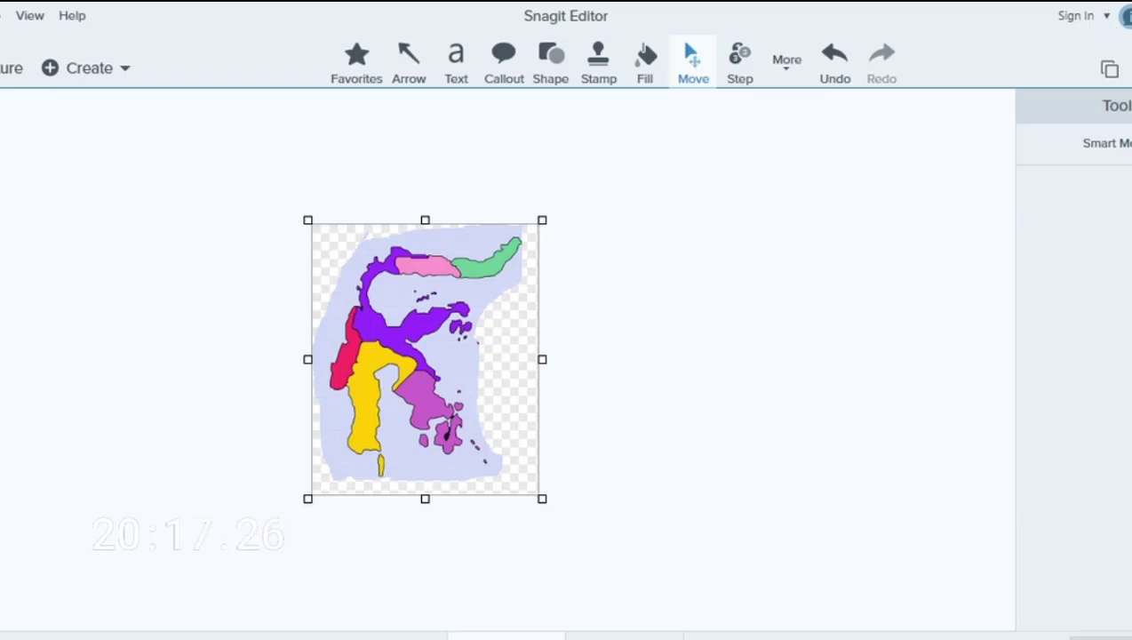
pyautogui.click(507, 637)
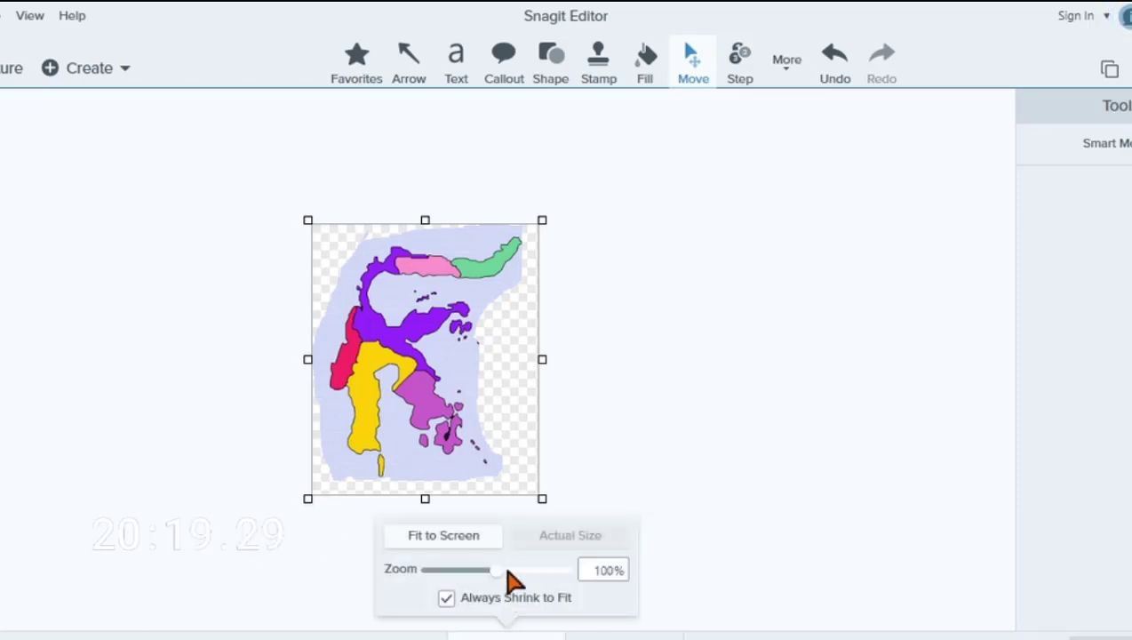
pyautogui.moveTo(500, 570); pyautogui.dragTo(511, 573)
pyautogui.moveTo(515, 574); pyautogui.dragTo(522, 574)
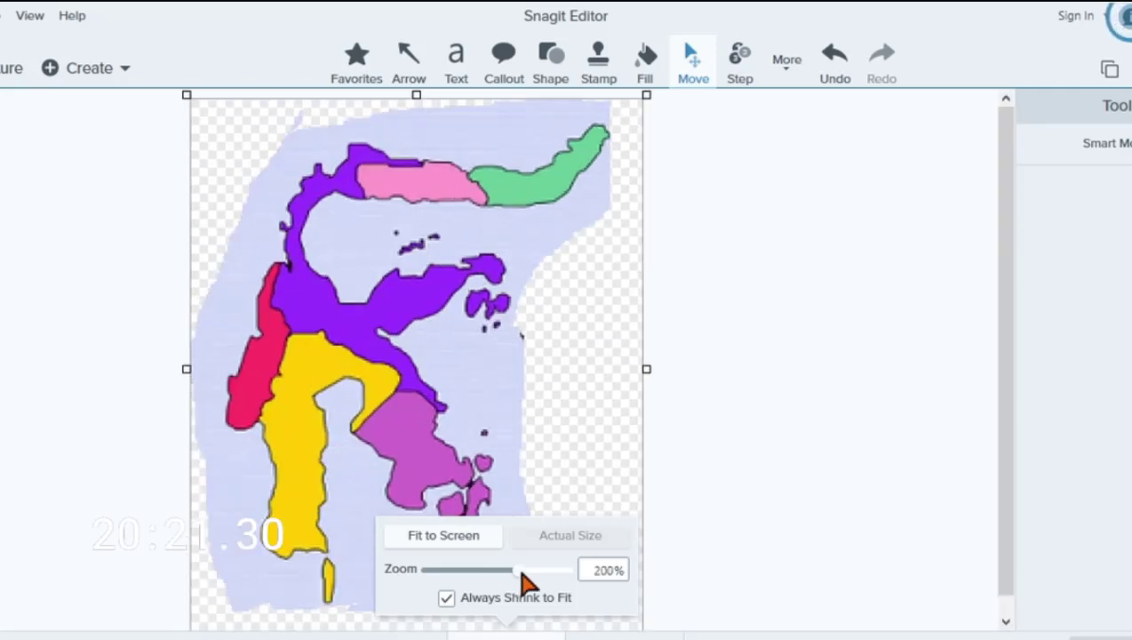
pyautogui.scroll(-1, 510, 373)
pyautogui.scroll(1, 517, 368)
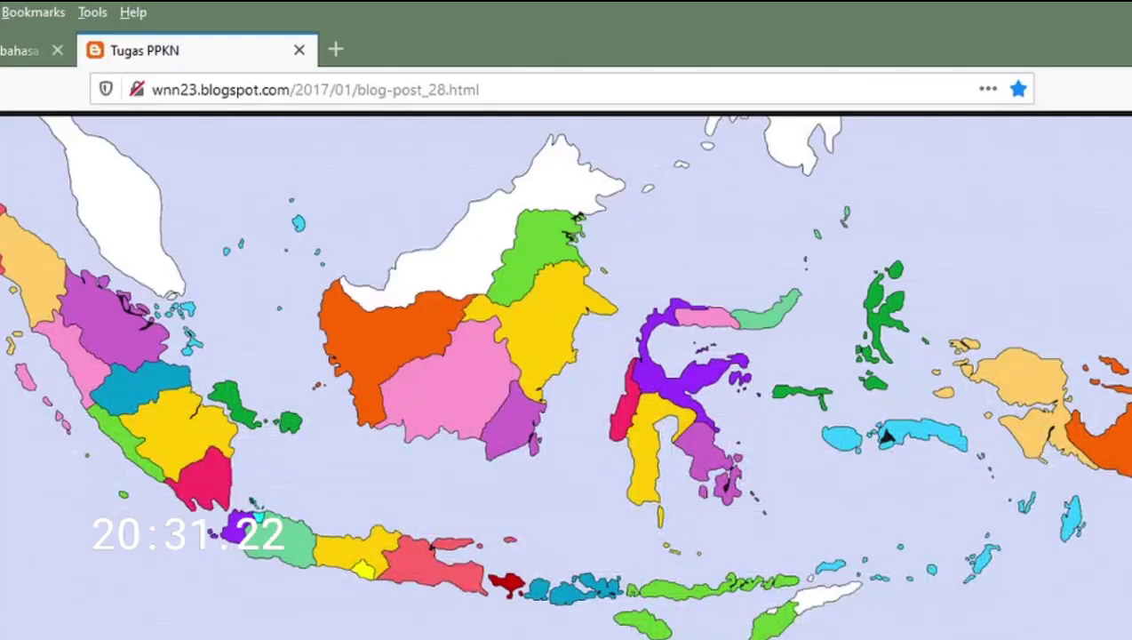
# Step: Bring up the Snagit capture window over the LKS-Membuat Beberapa Kreasi Grafis.docx document and set the selection mode to Panoramic
pyautogui.click(778, 636)
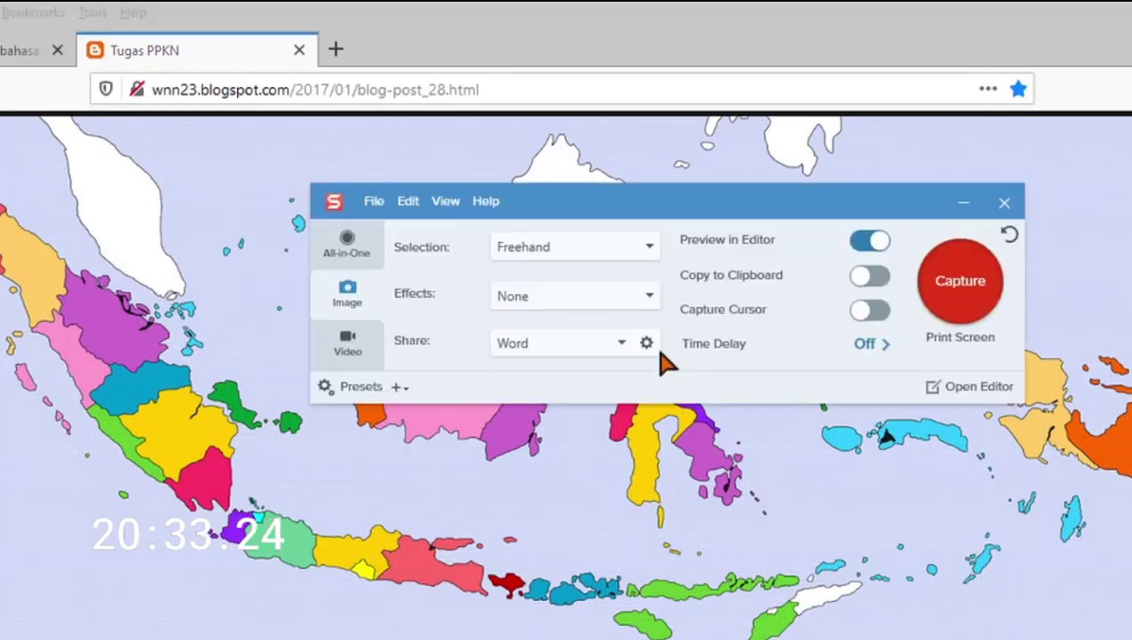
pyautogui.moveTo(694, 215); pyautogui.dragTo(672, 214)
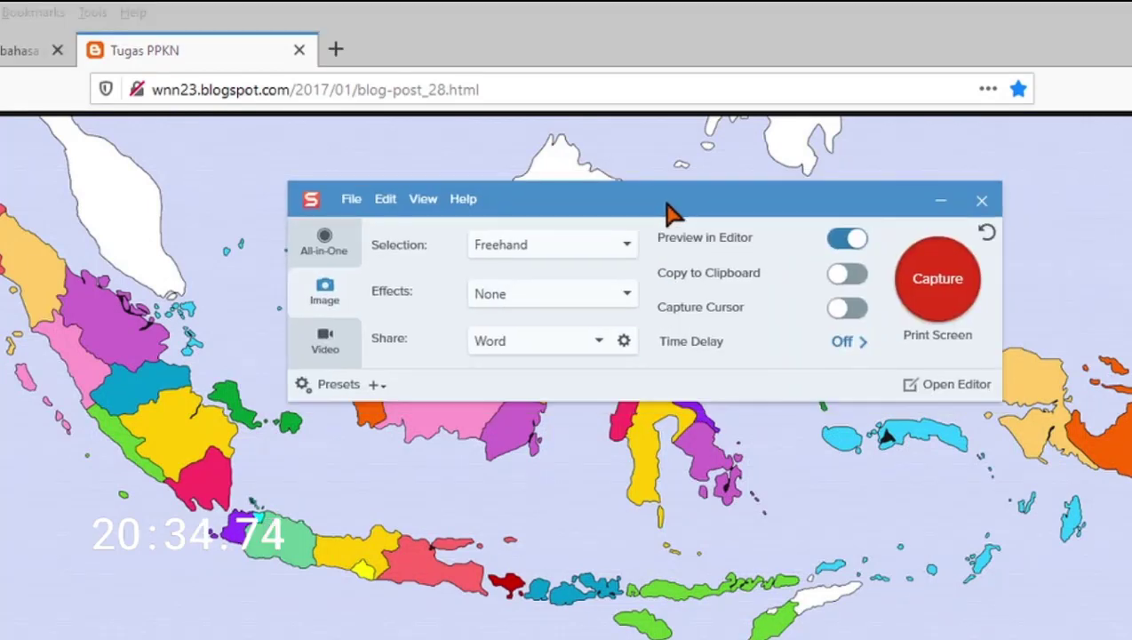
pyautogui.click(630, 250)
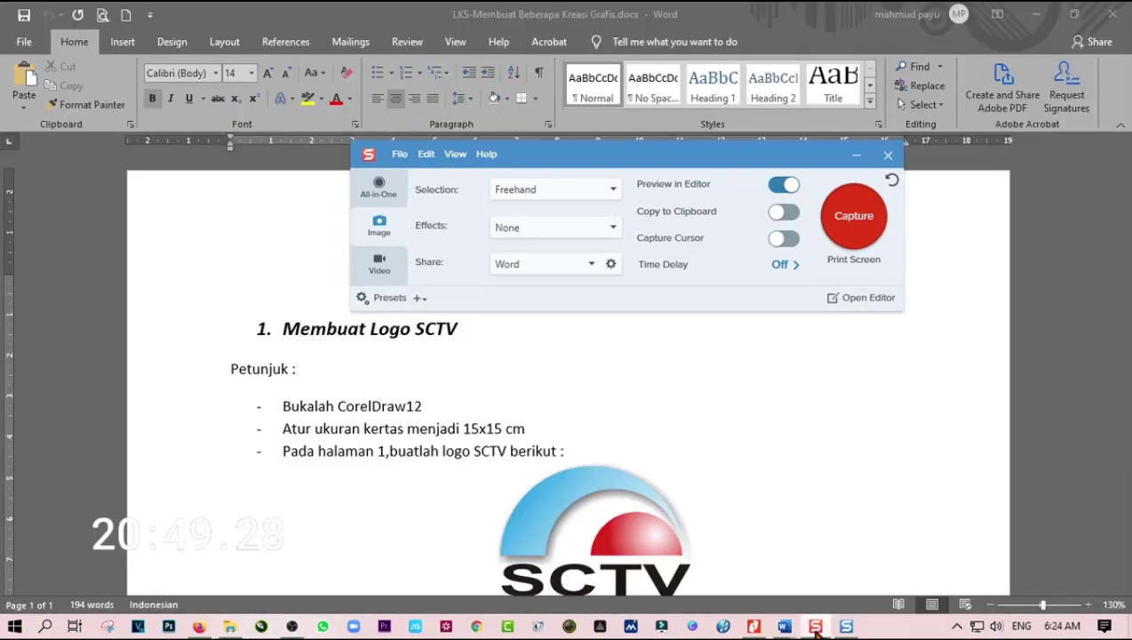
pyautogui.click(597, 192)
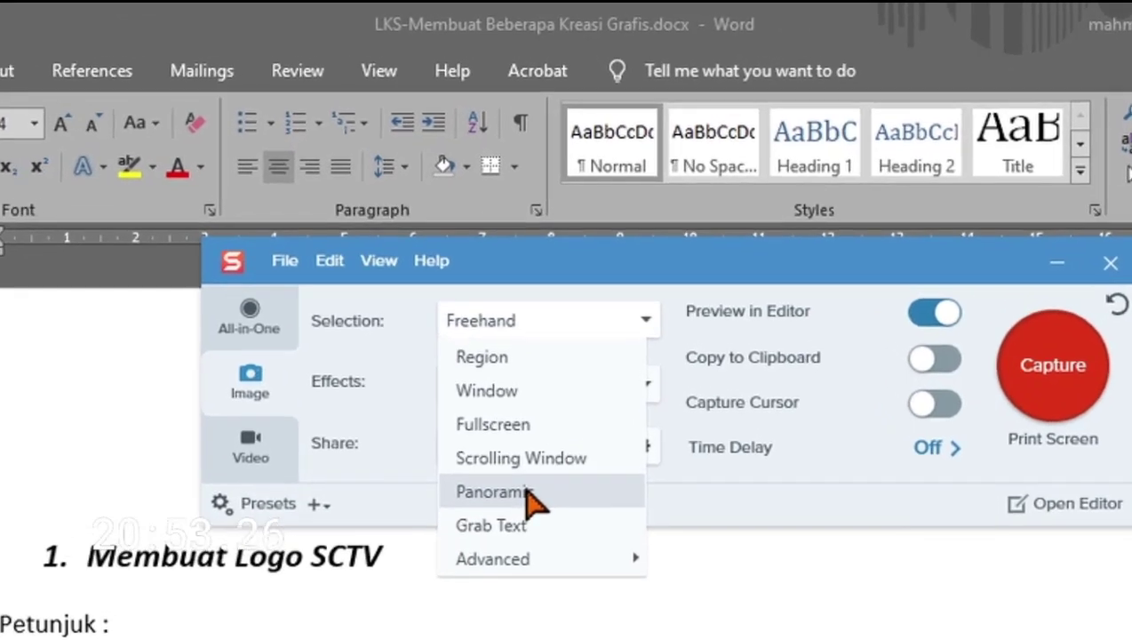
pyautogui.click(529, 494)
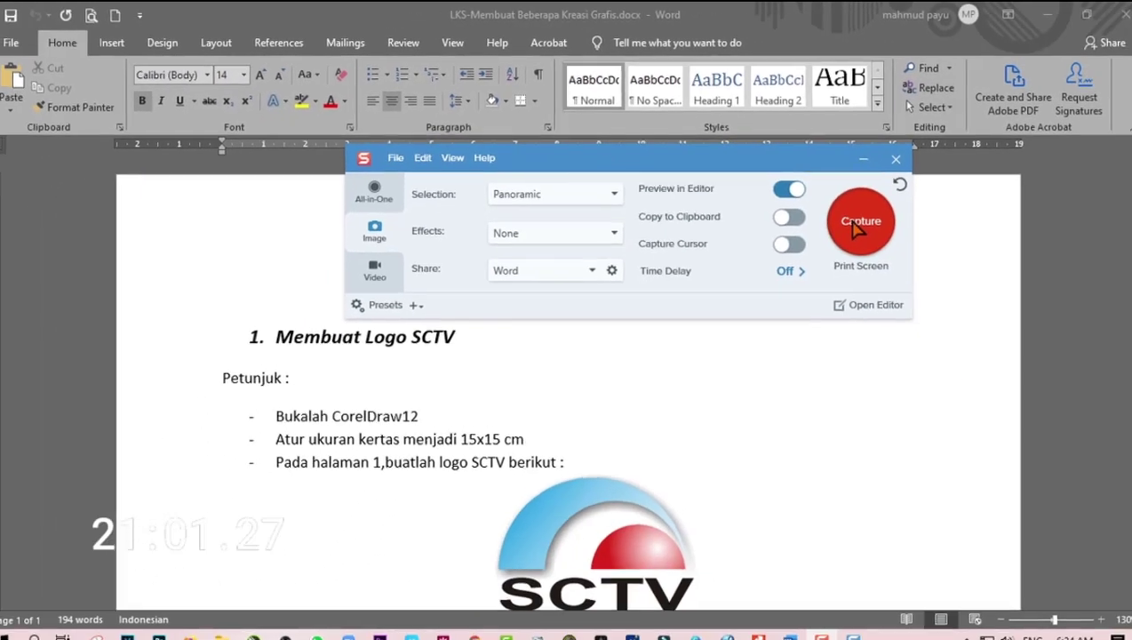
# Step: Make a panoramic capture of the Word page's full width, from the title down to the end of the page
pyautogui.click(848, 222)
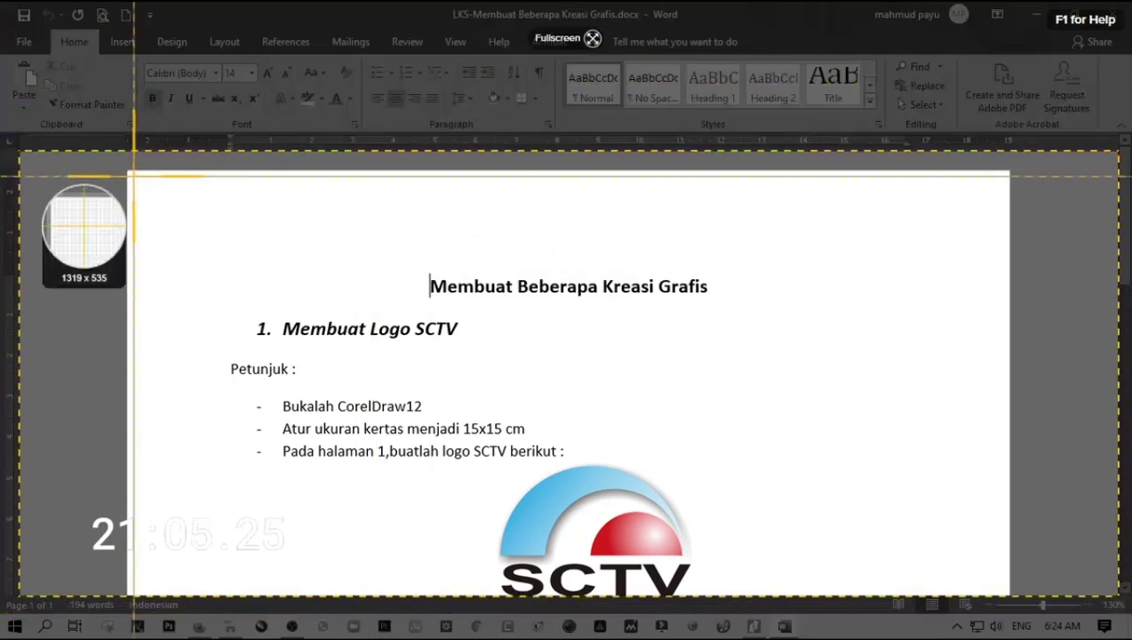
pyautogui.moveTo(129, 175); pyautogui.dragTo(1007, 598)
pyautogui.click(369, 105)
pyautogui.scroll(-10, 593, 336)
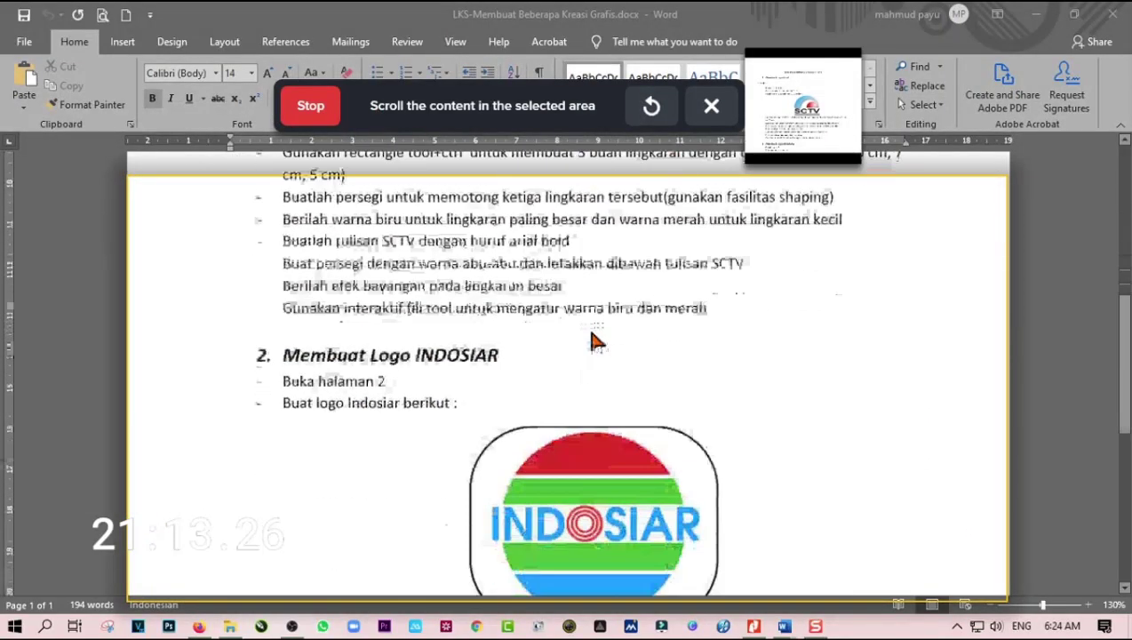
pyautogui.scroll(-10, 593, 340)
pyautogui.scroll(-1, 596, 340)
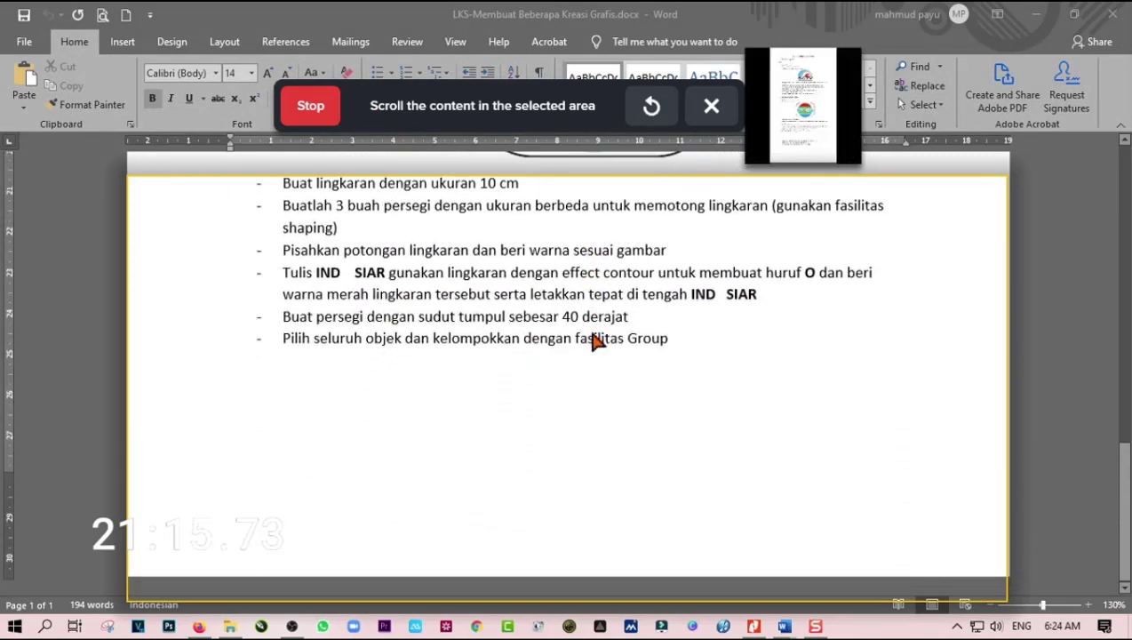
pyautogui.click(308, 106)
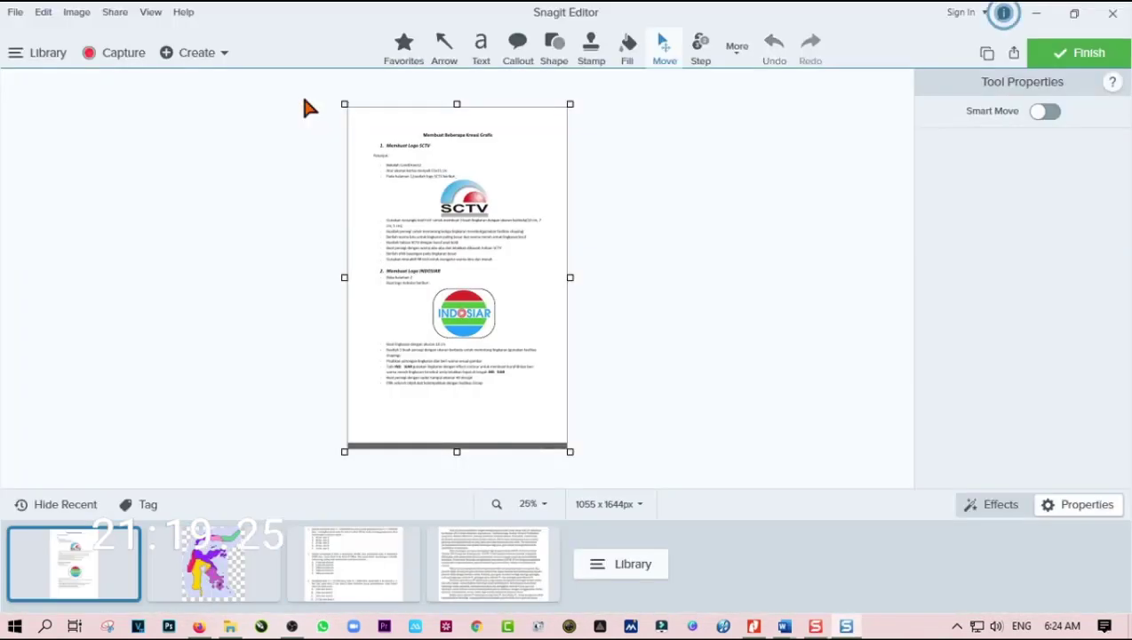
# Step: Open the zoom settings for the panoramic capture in the editor
pyautogui.click(541, 501)
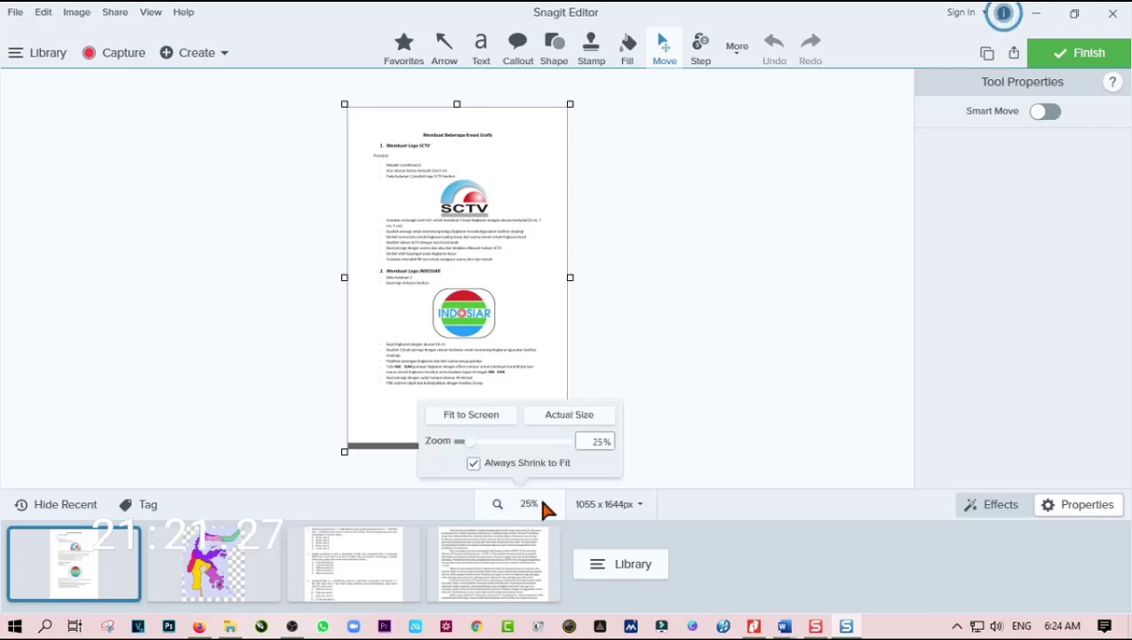